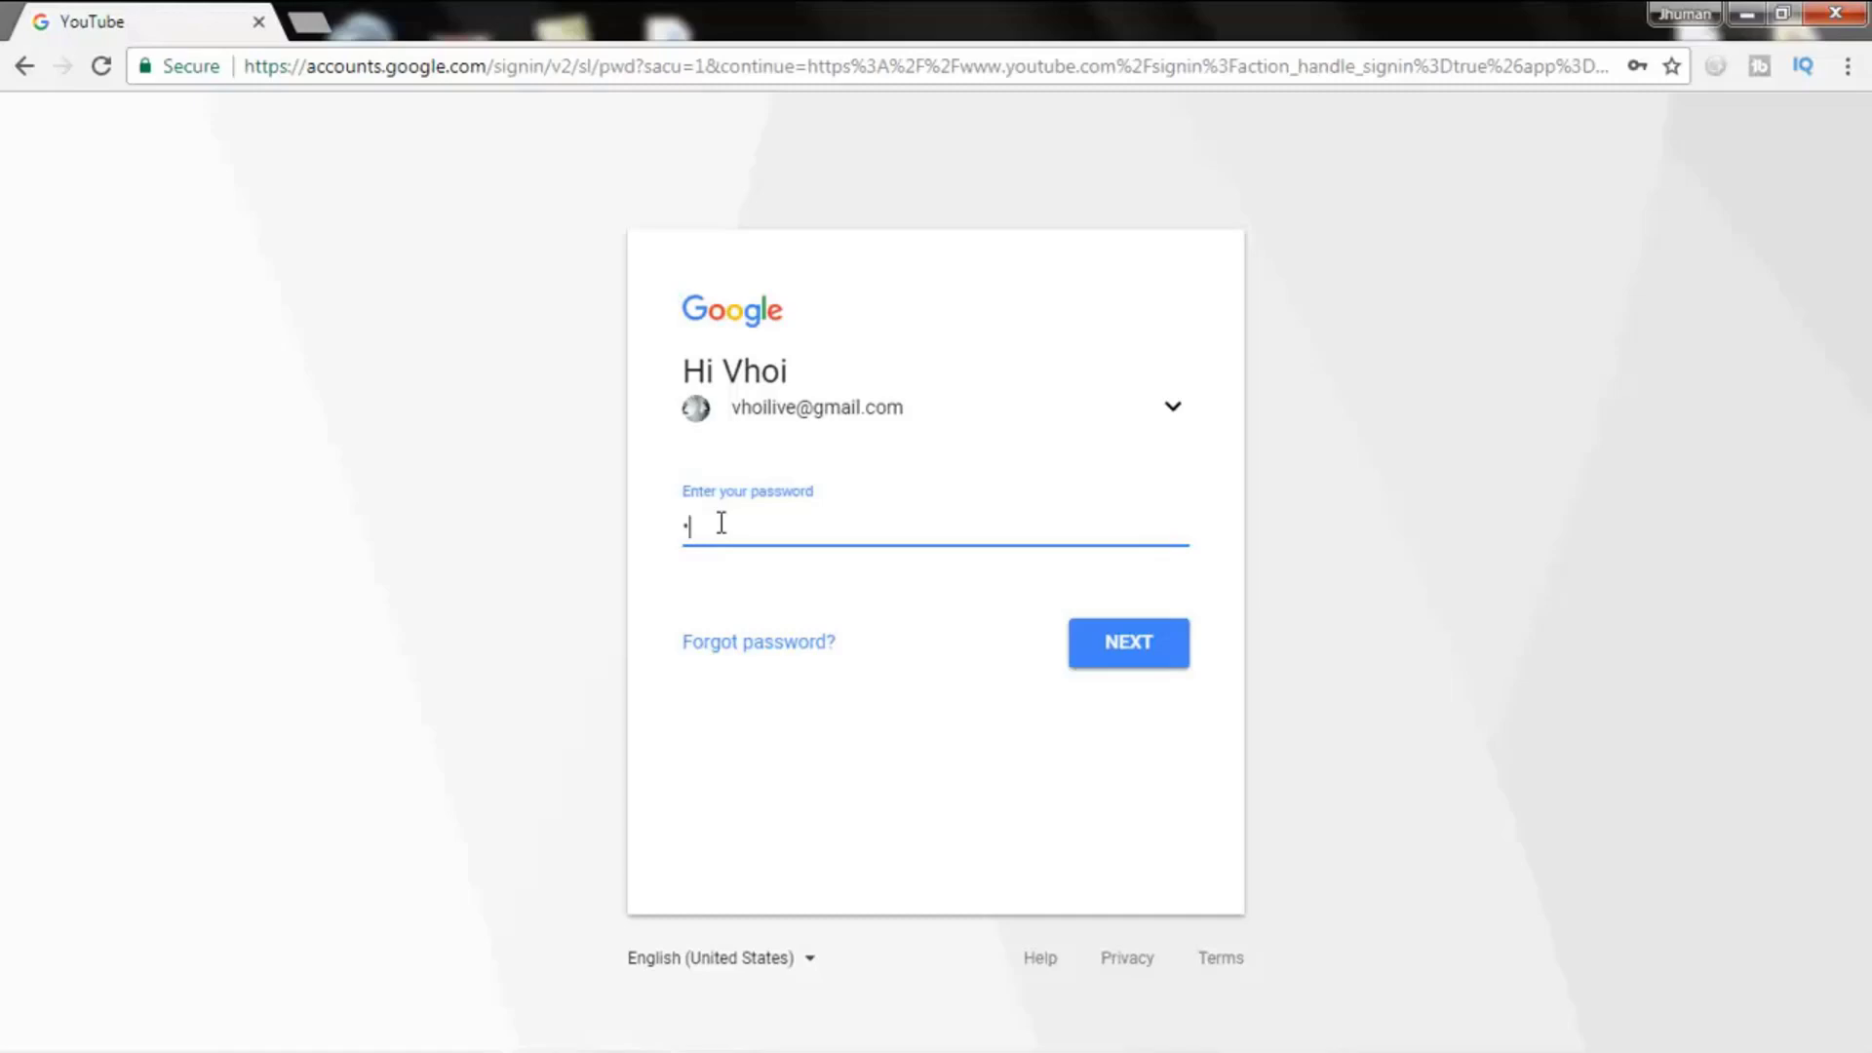
# Sign in to YouTube with the account password and update the saved password in the browser
pyautogui.write('••••••')
pyautogui.press('Return')
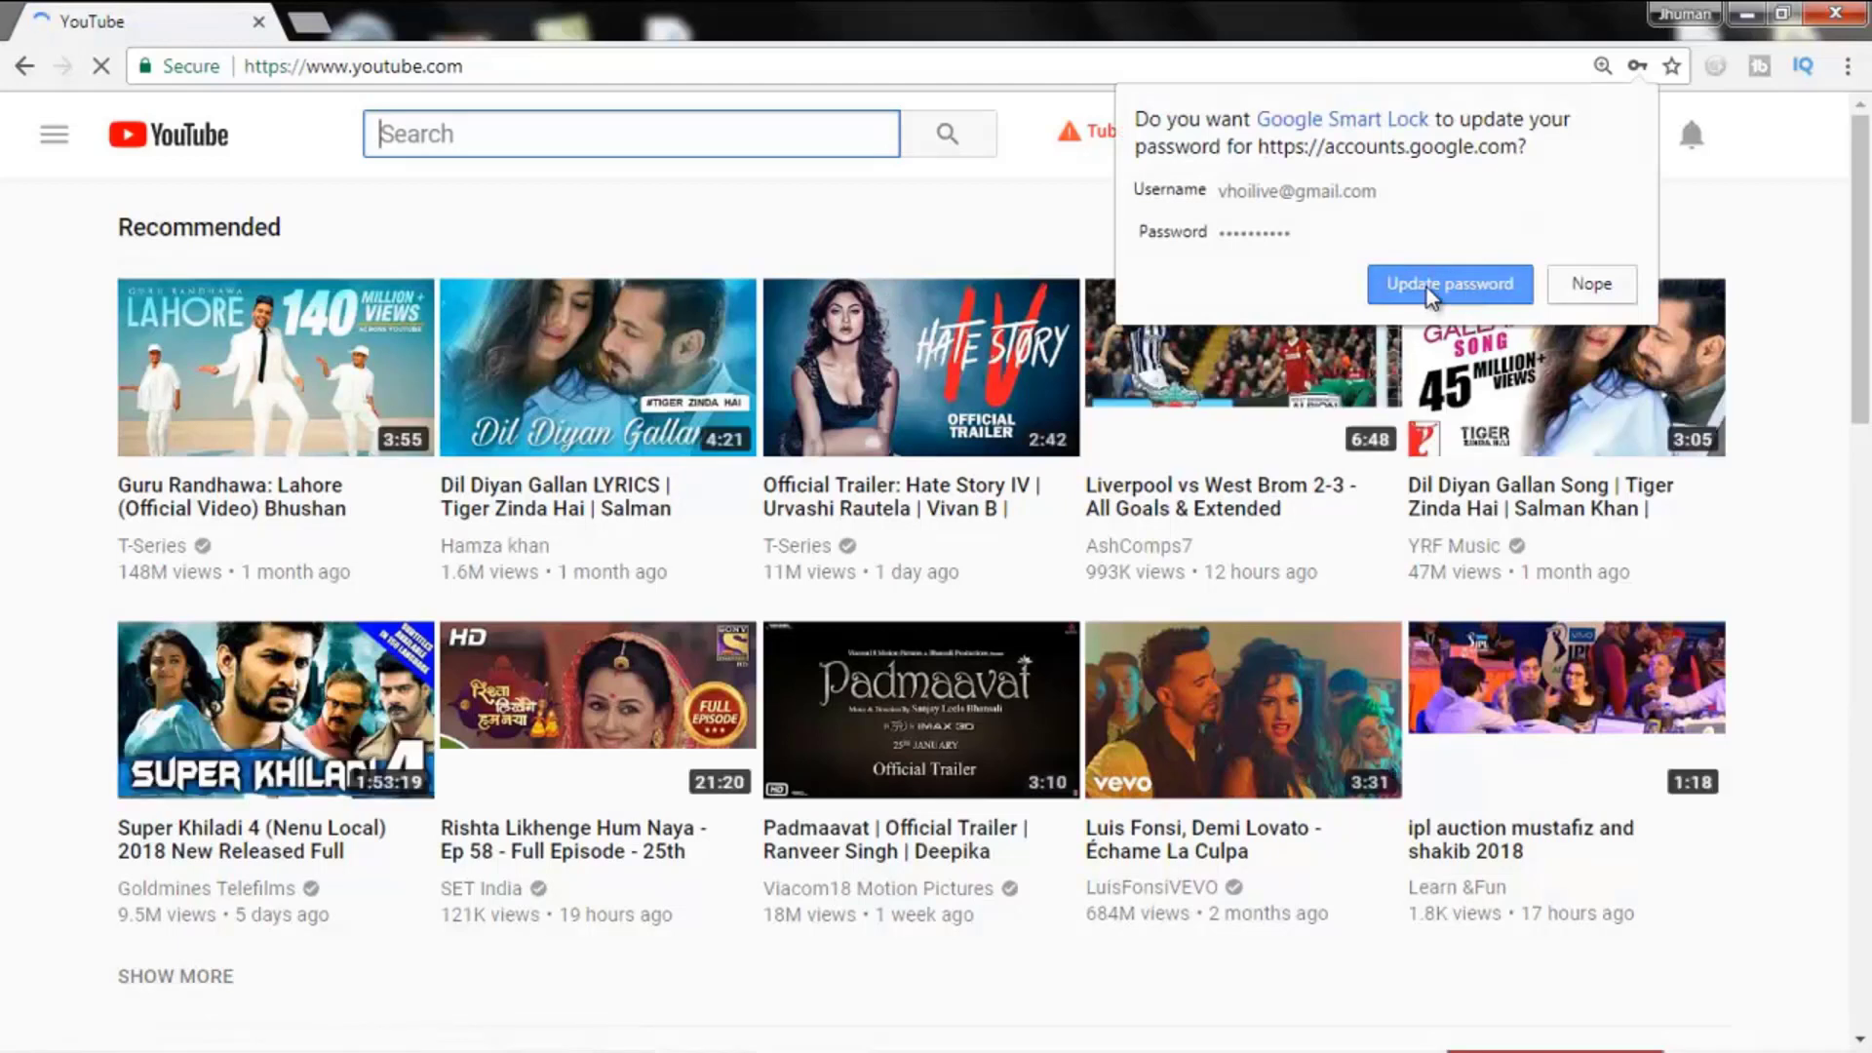
pyautogui.click(1426, 288)
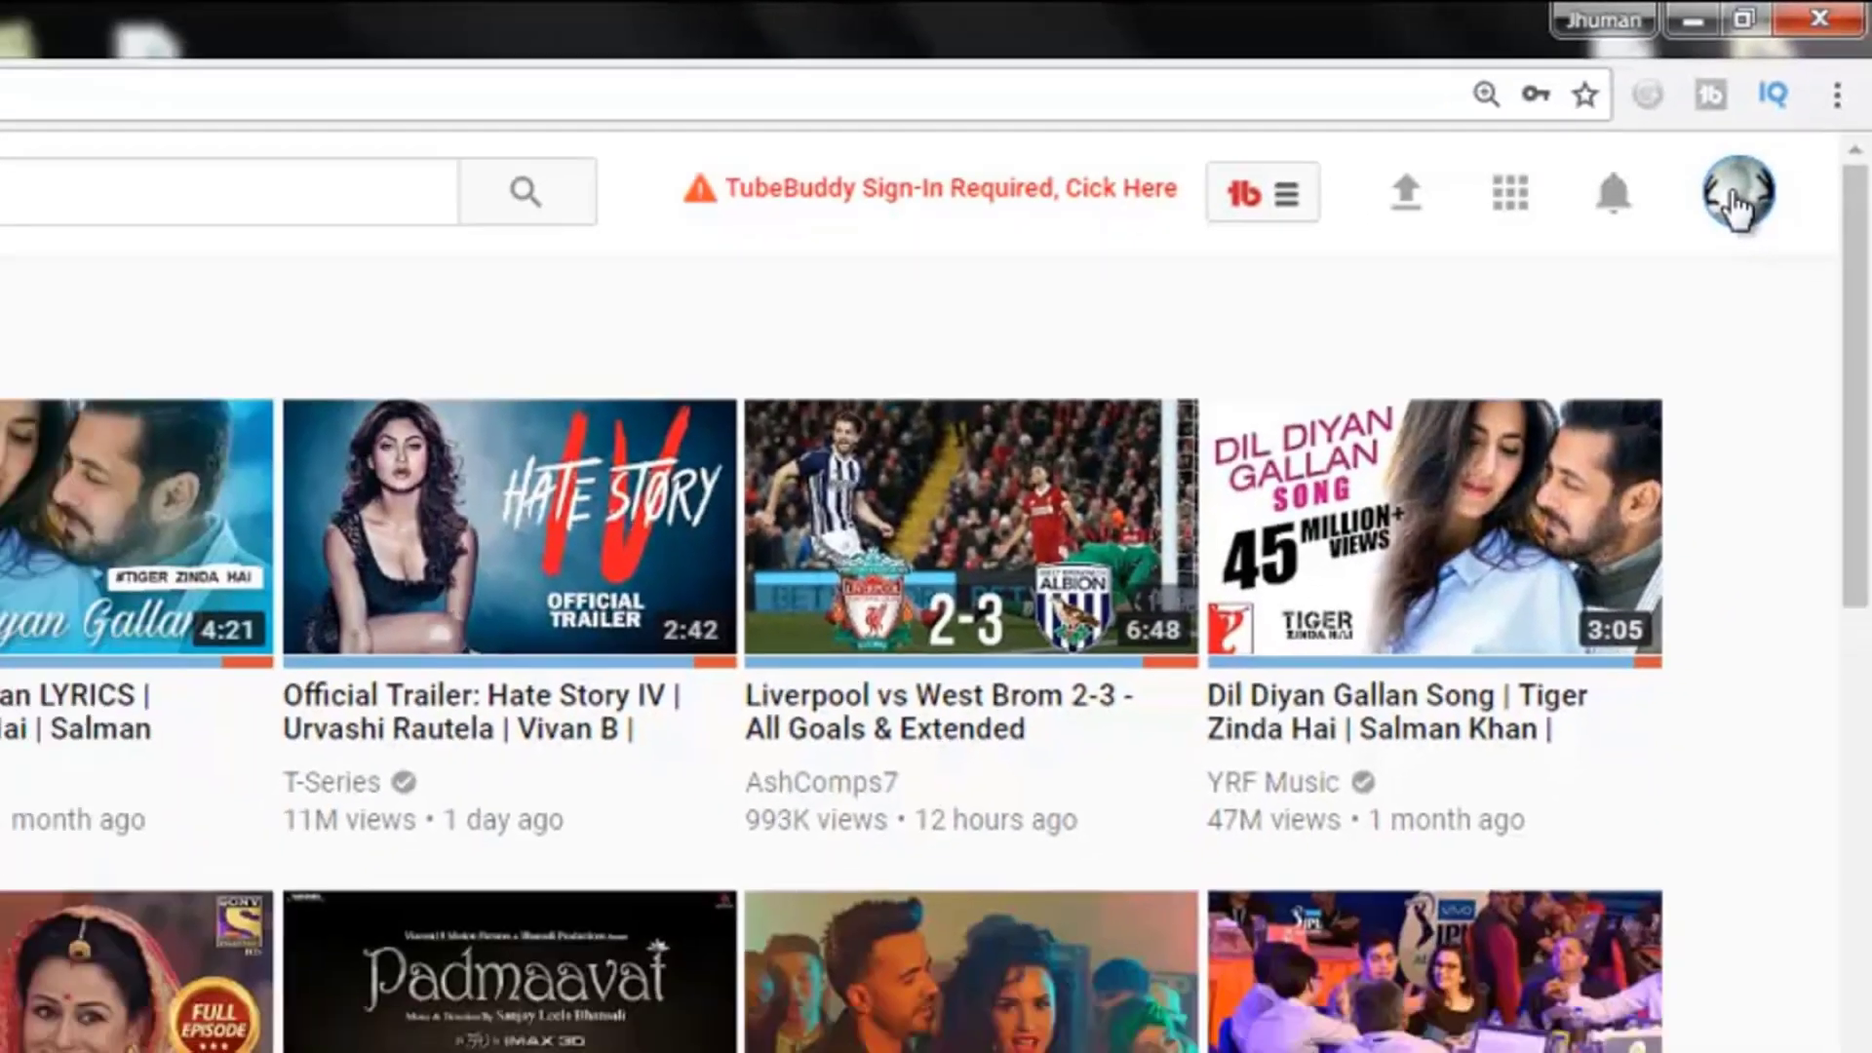
# Open My channel for the signed-in account to start the channel creation form
pyautogui.click(1669, 305)
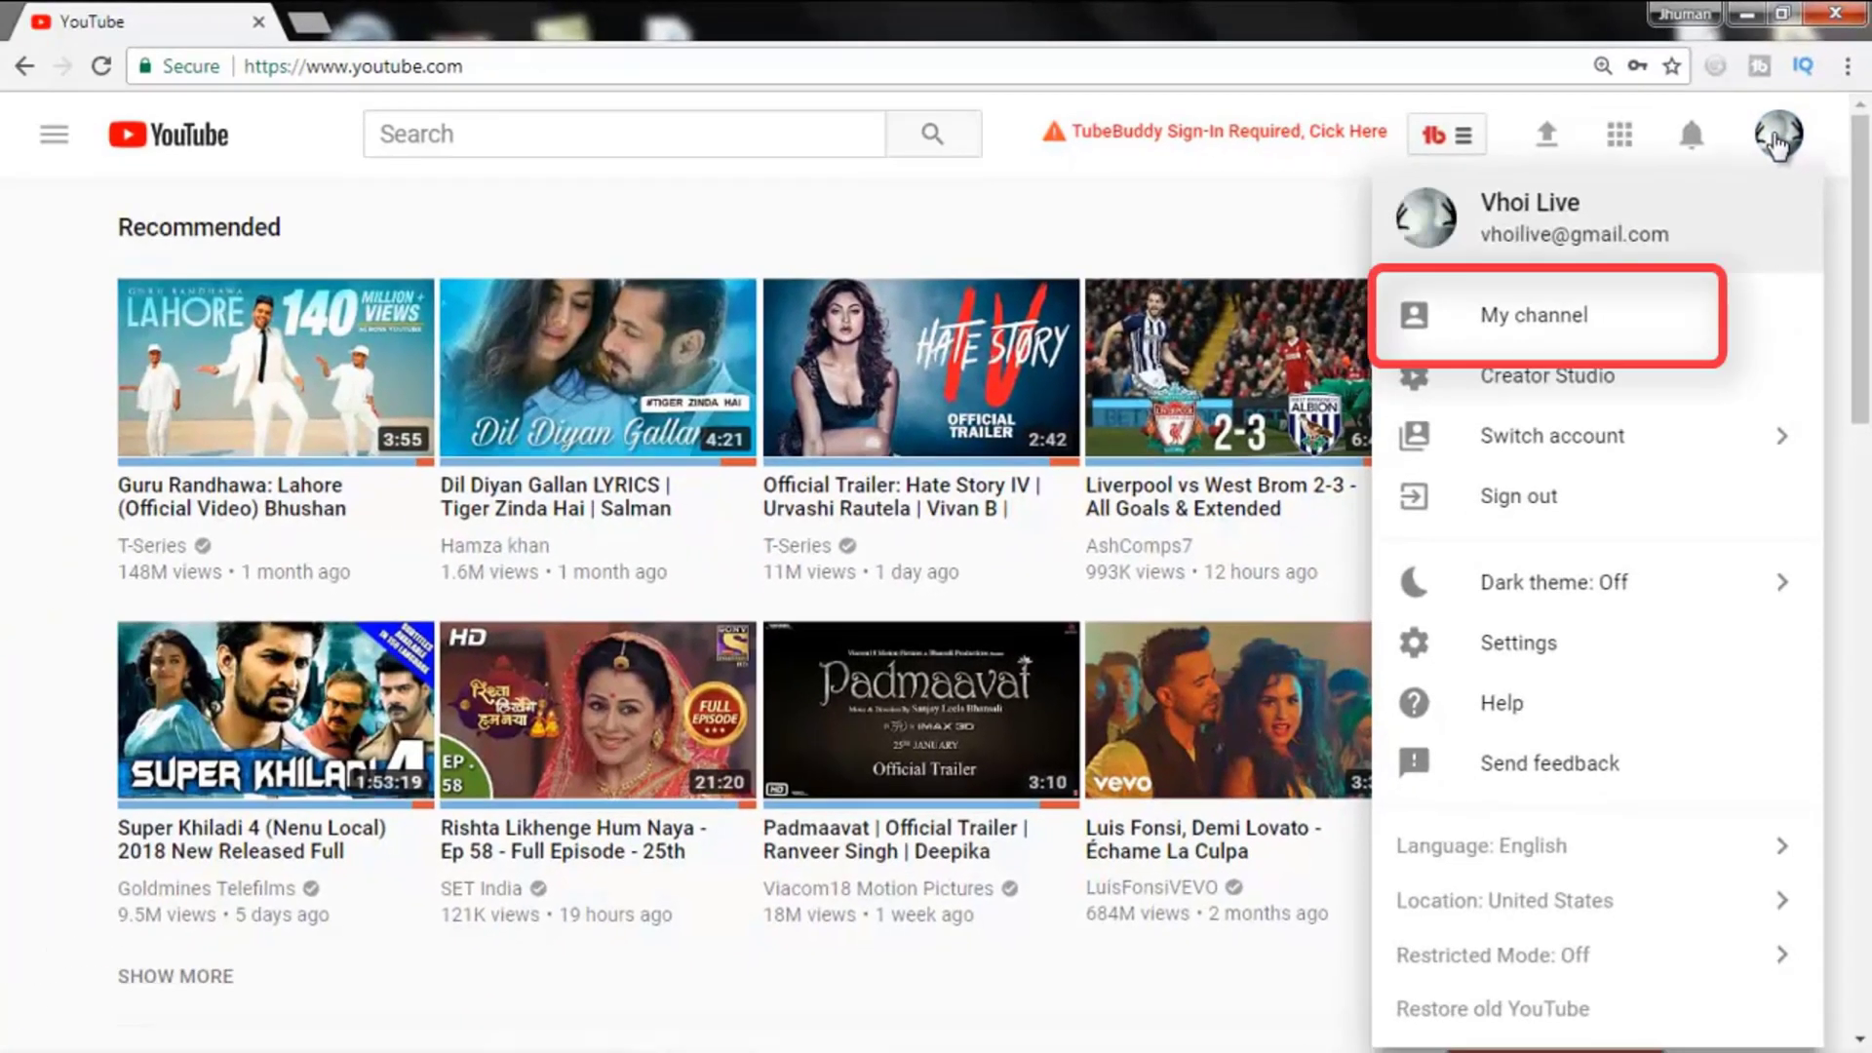
pyautogui.click(1419, 317)
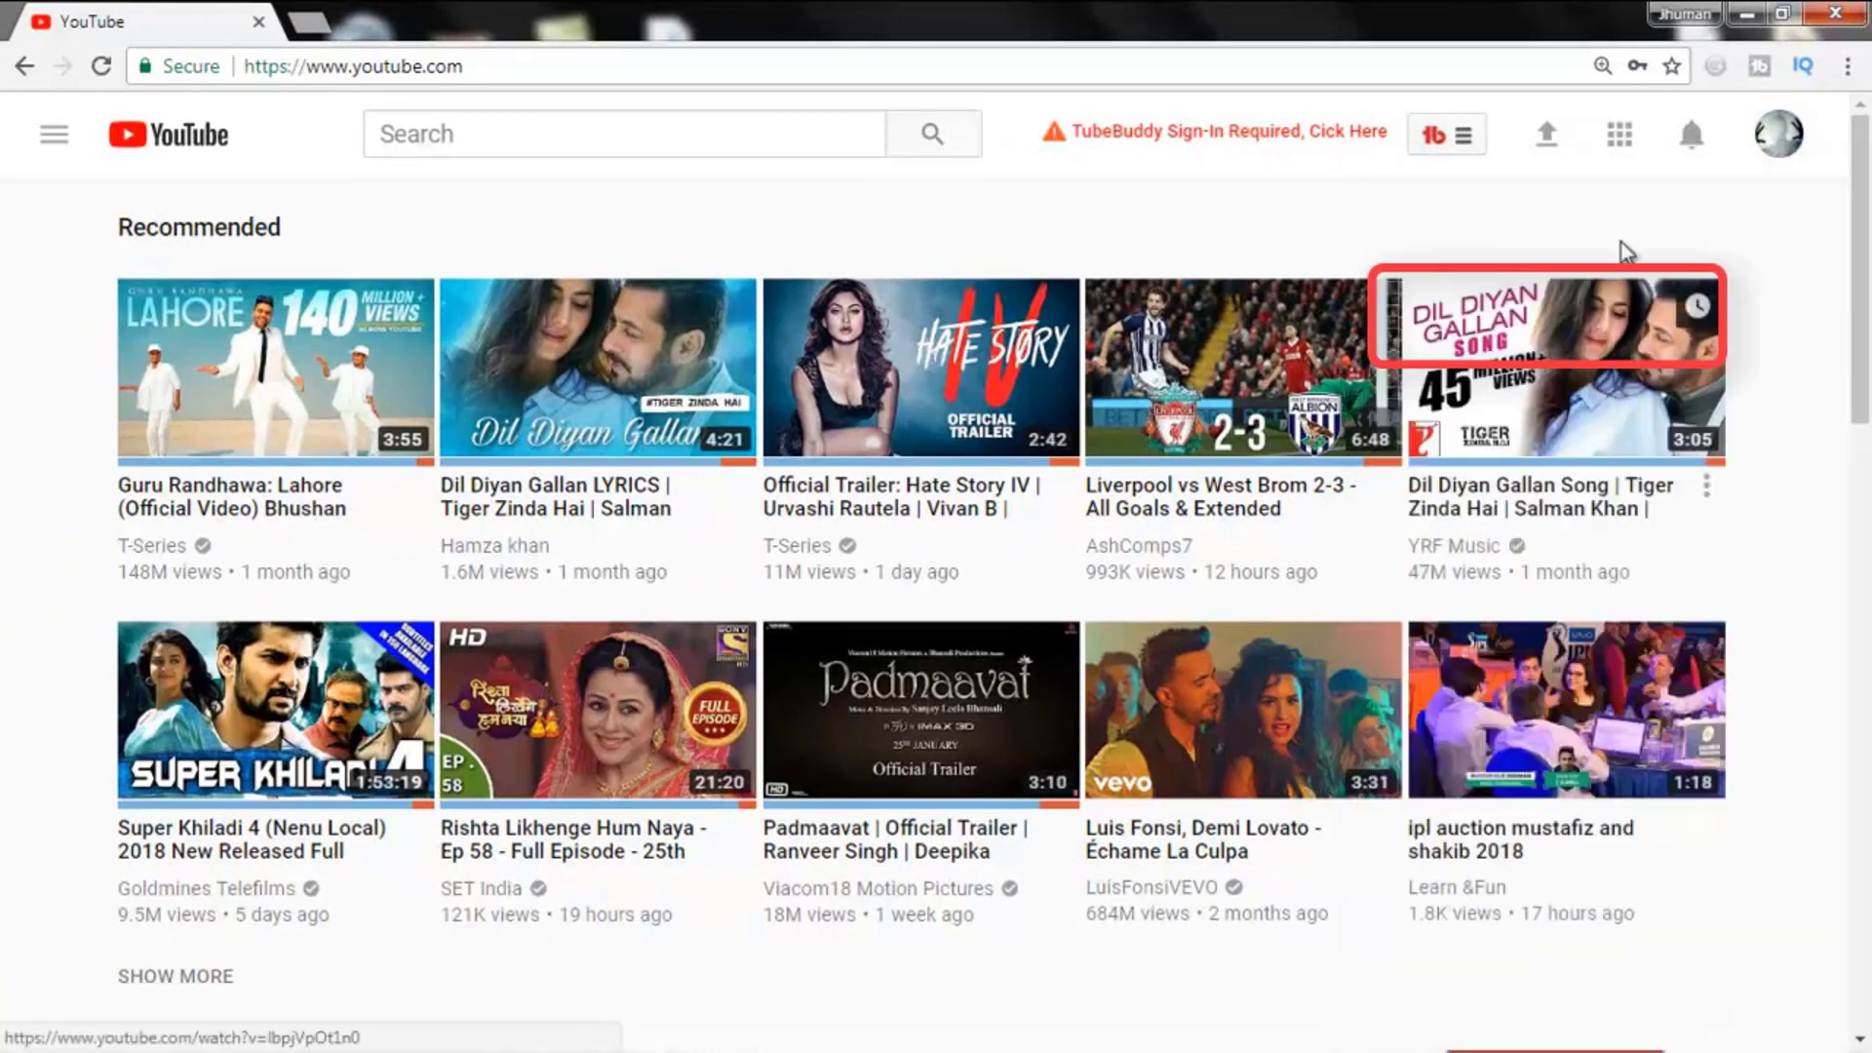
pyautogui.click(1780, 134)
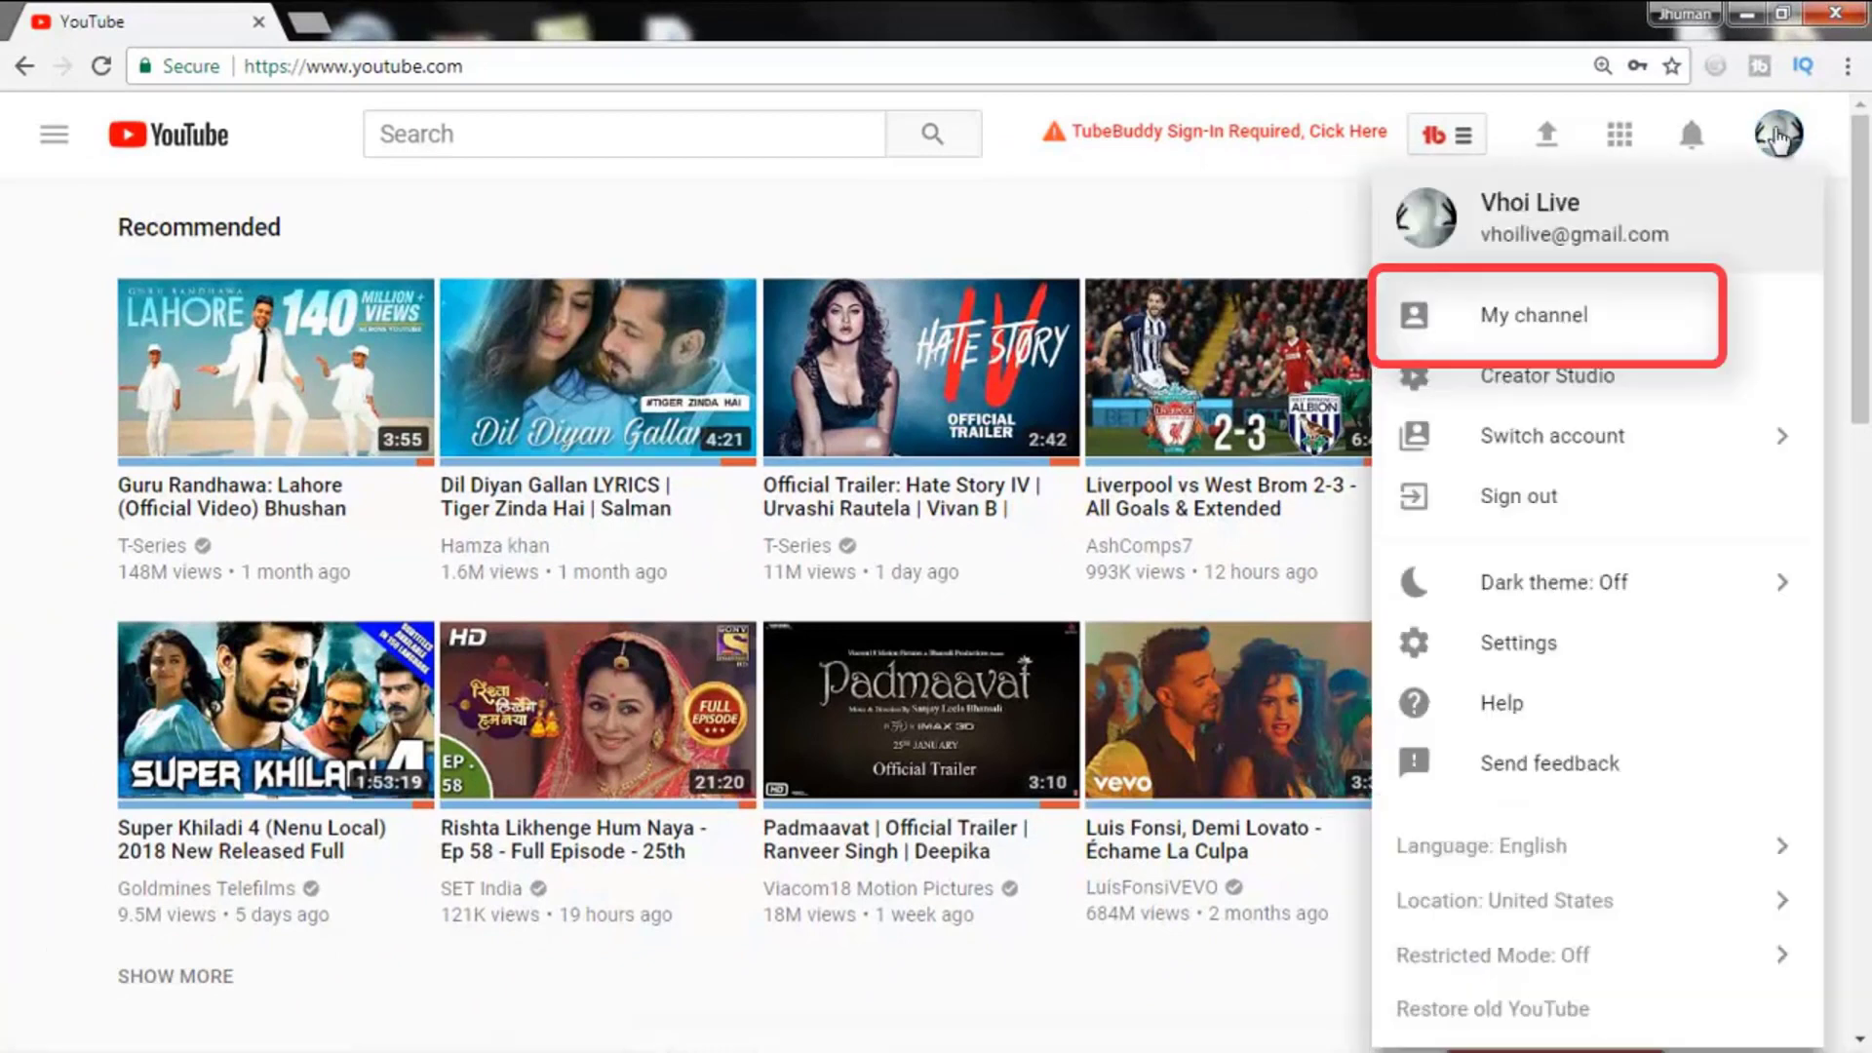
pyautogui.click(1424, 317)
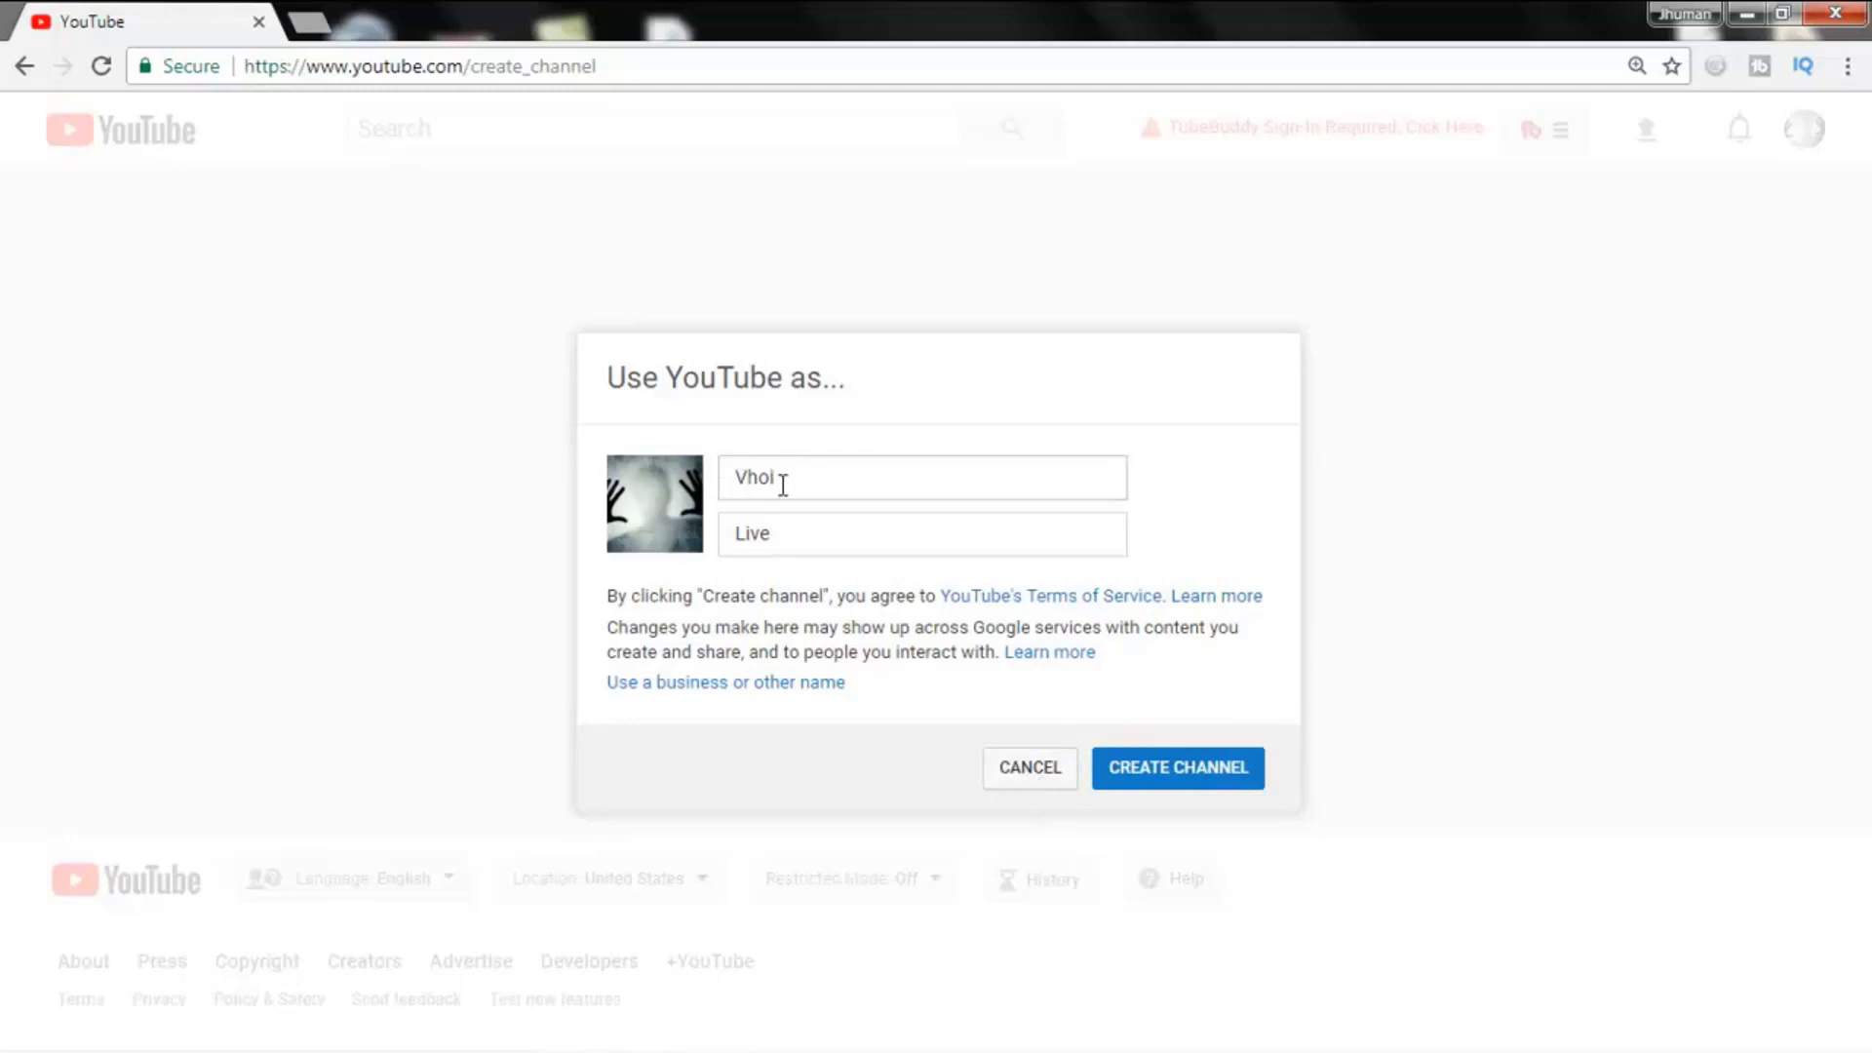
# Create the channel with the prefilled first and last names, and open its customization page
pyautogui.moveTo(784, 486); pyautogui.dragTo(733, 478)
pyautogui.moveTo(790, 539); pyautogui.dragTo(718, 539)
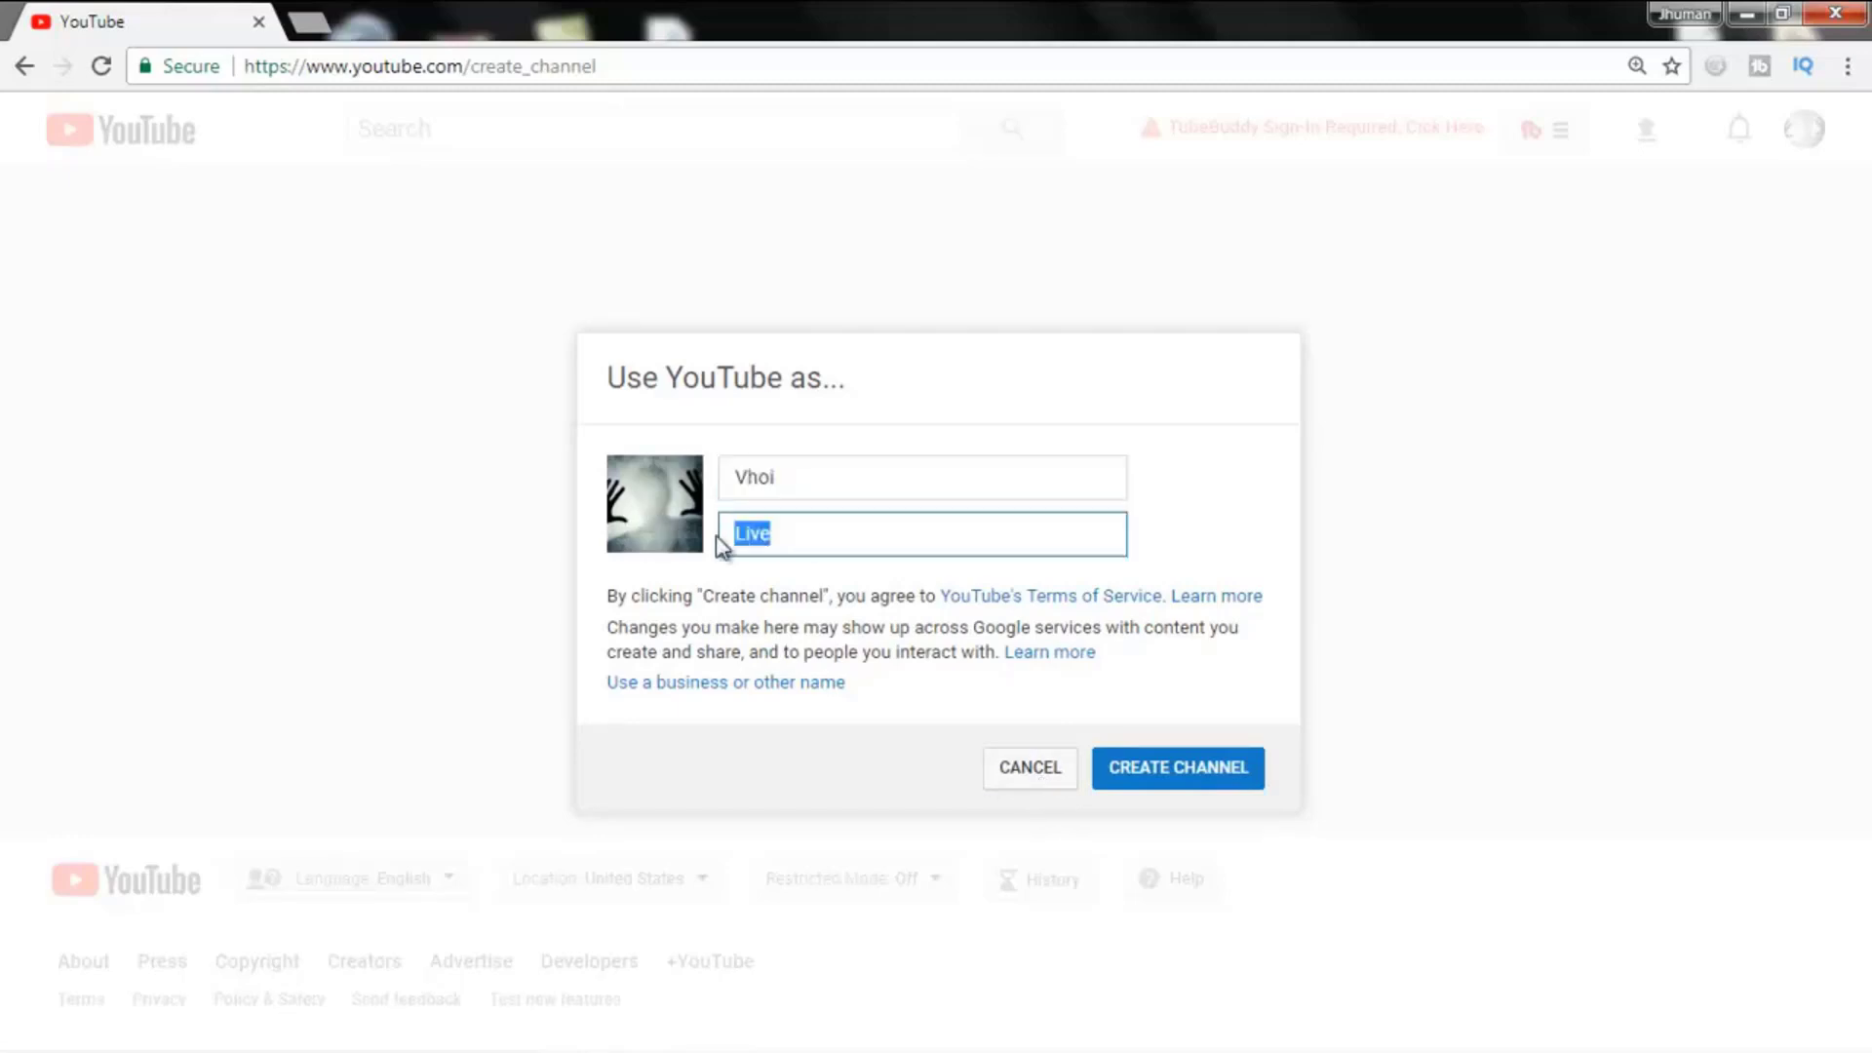
pyautogui.moveTo(789, 478); pyautogui.dragTo(648, 476)
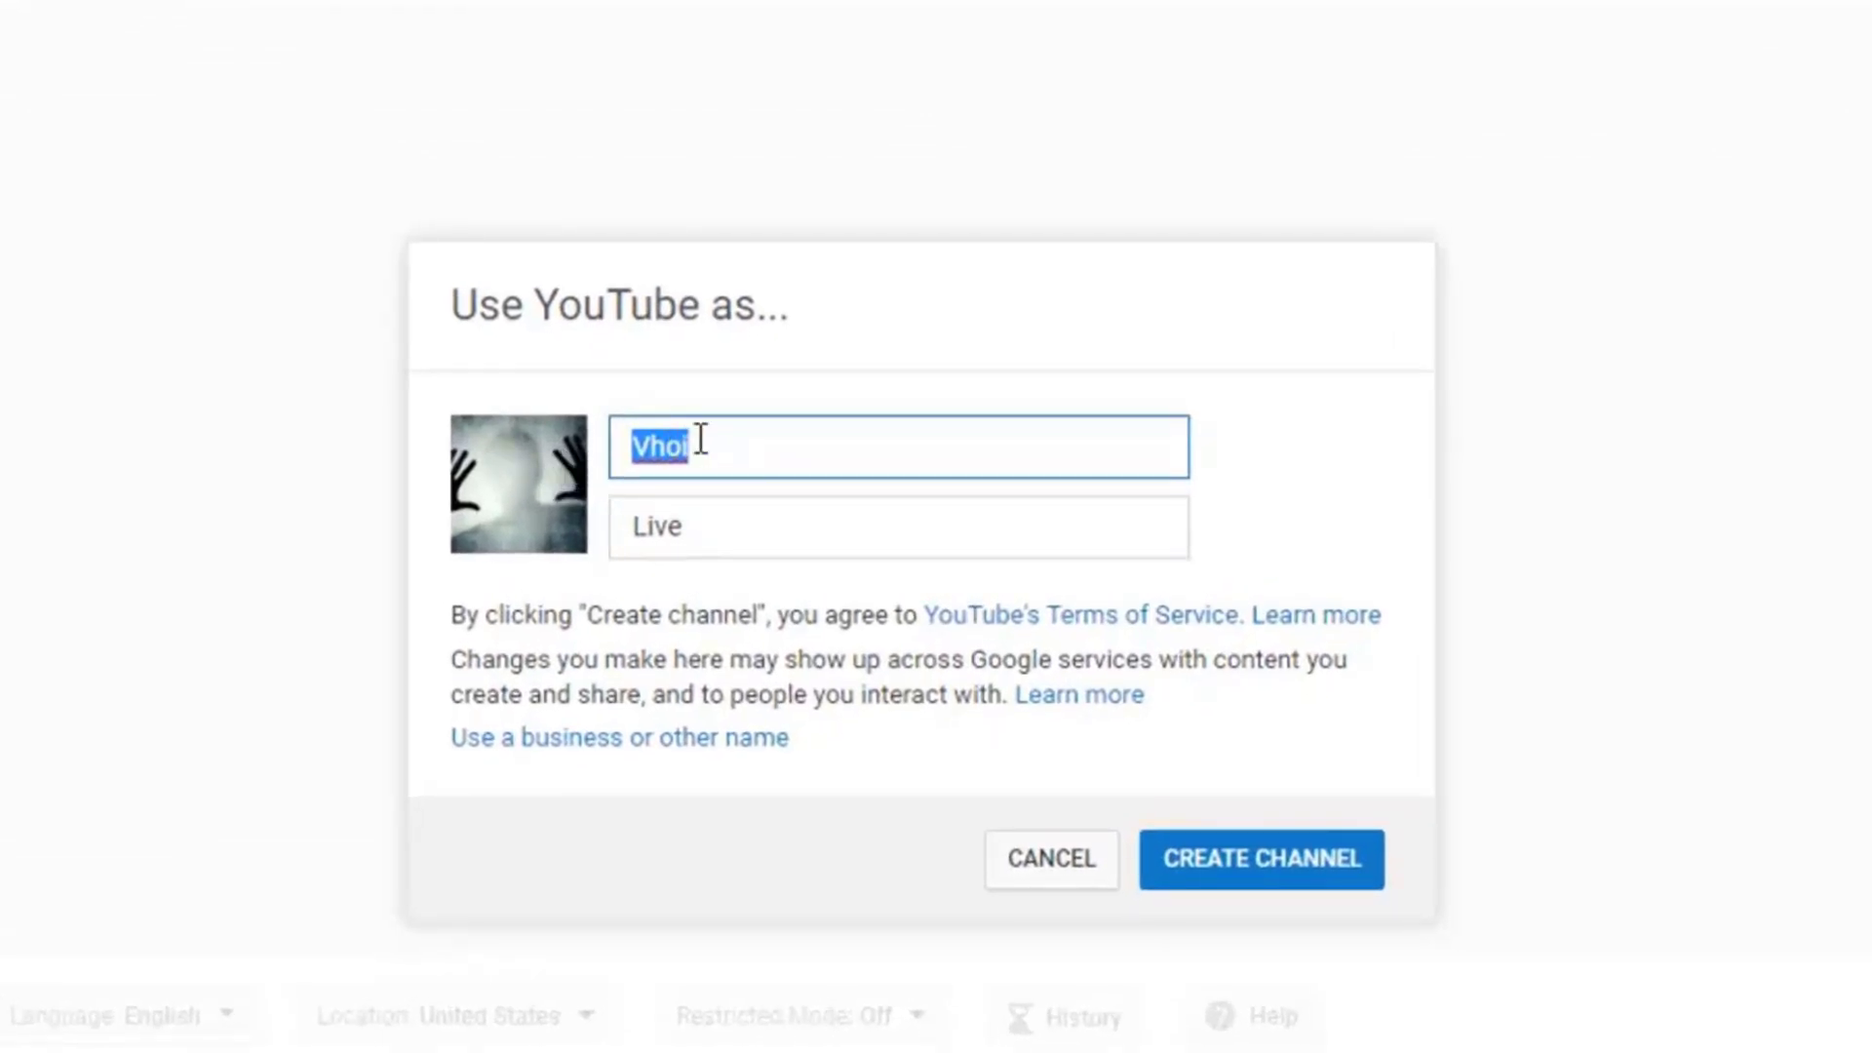
pyautogui.click(721, 538)
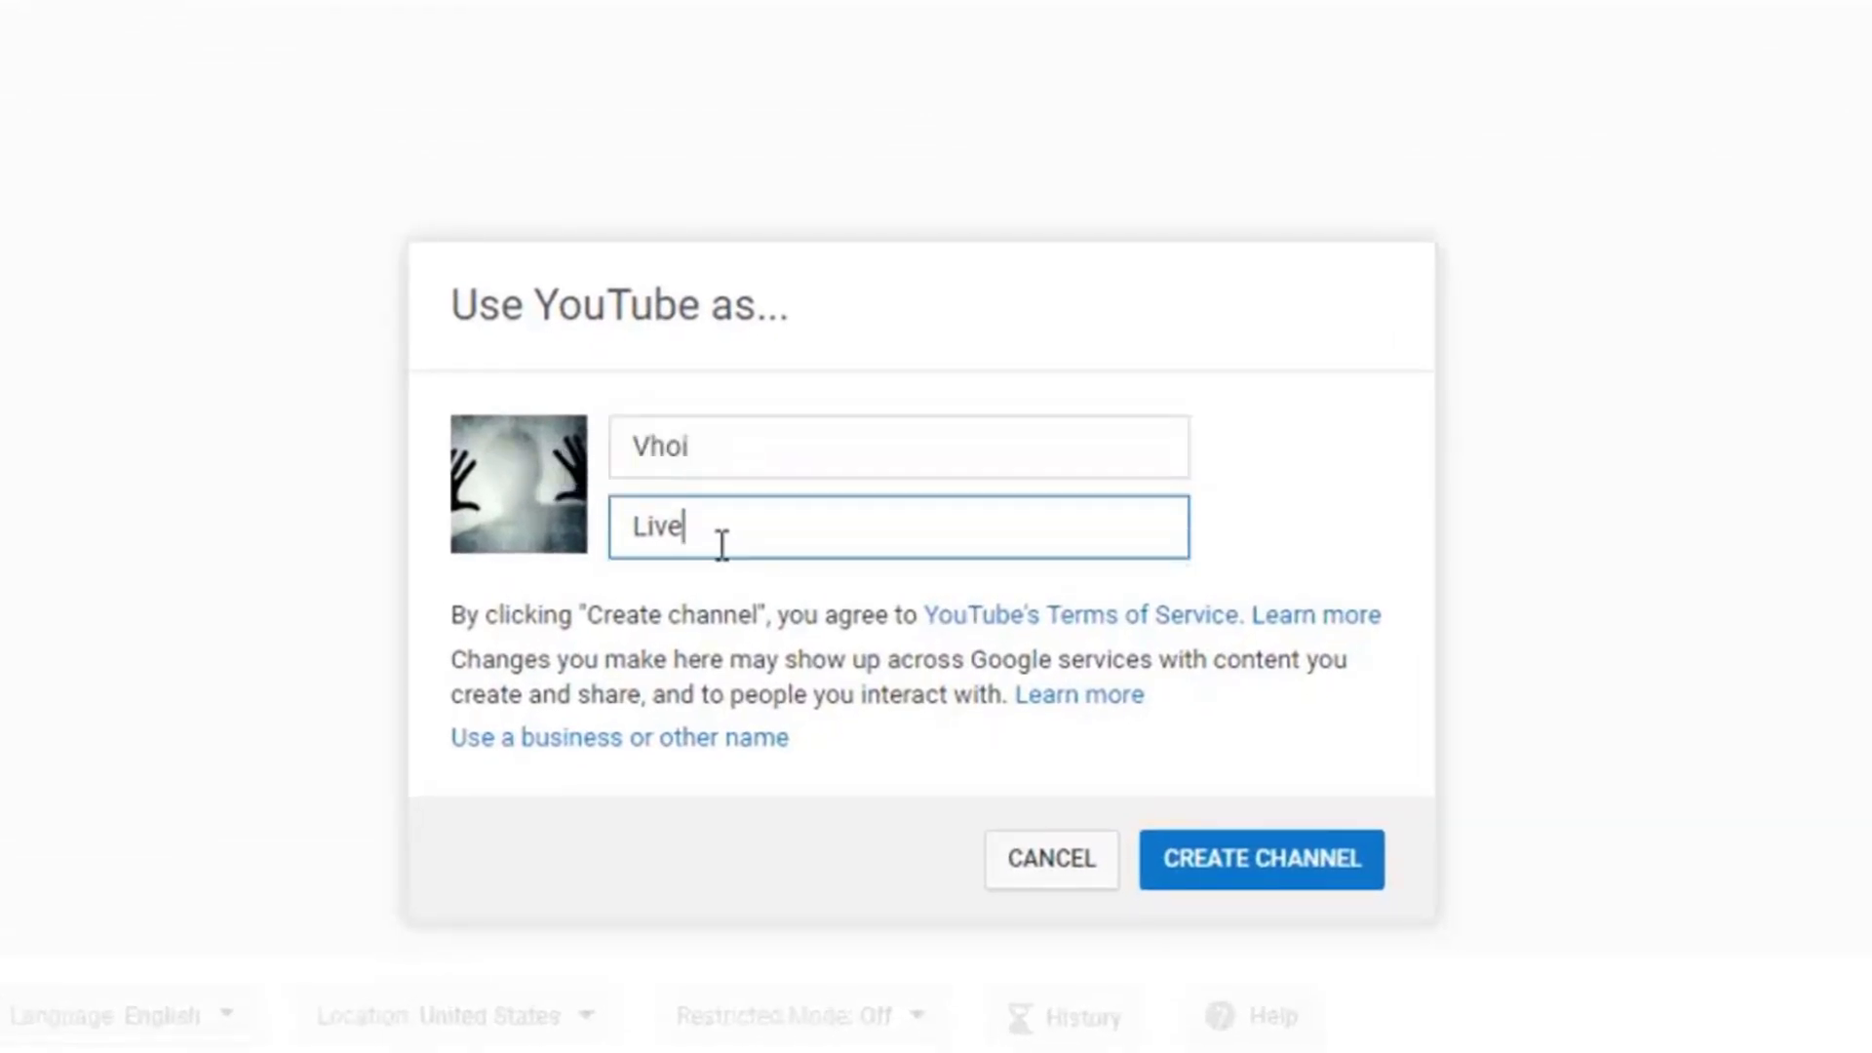
pyautogui.click(757, 460)
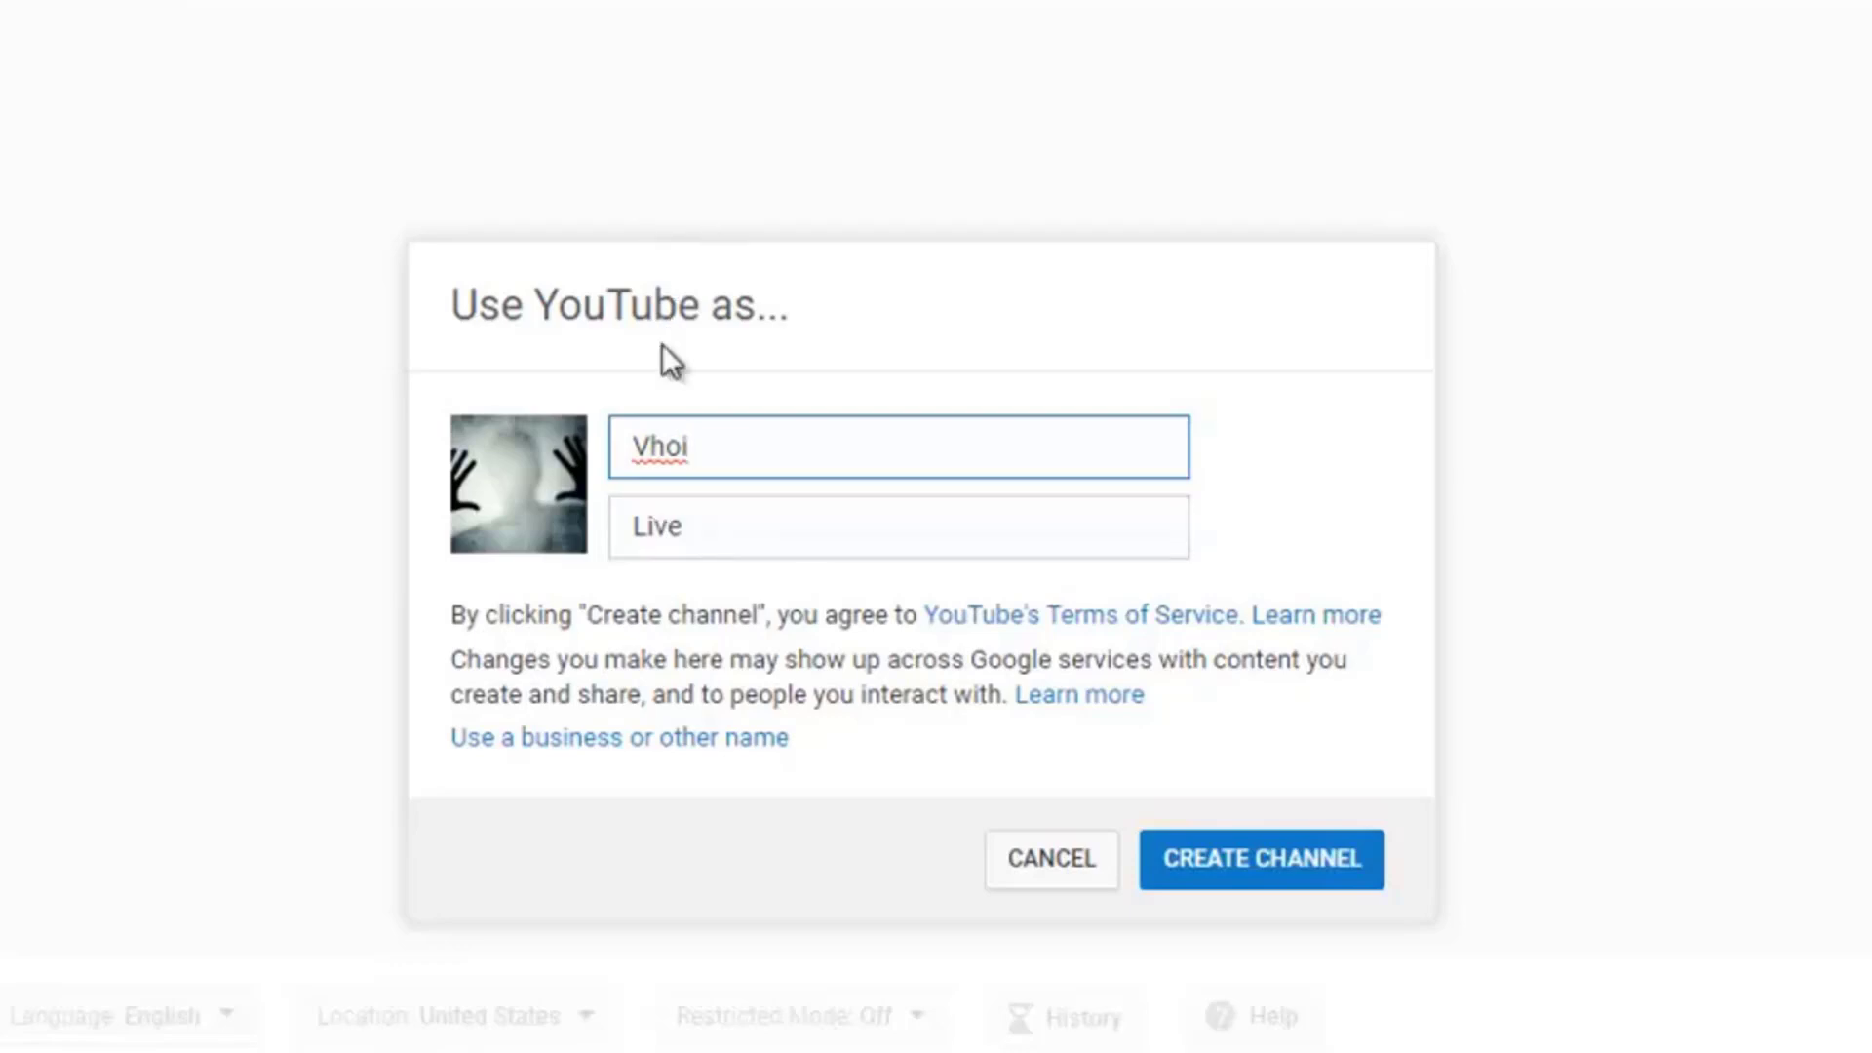
pyautogui.moveTo(719, 454); pyautogui.dragTo(574, 478)
pyautogui.click(716, 518)
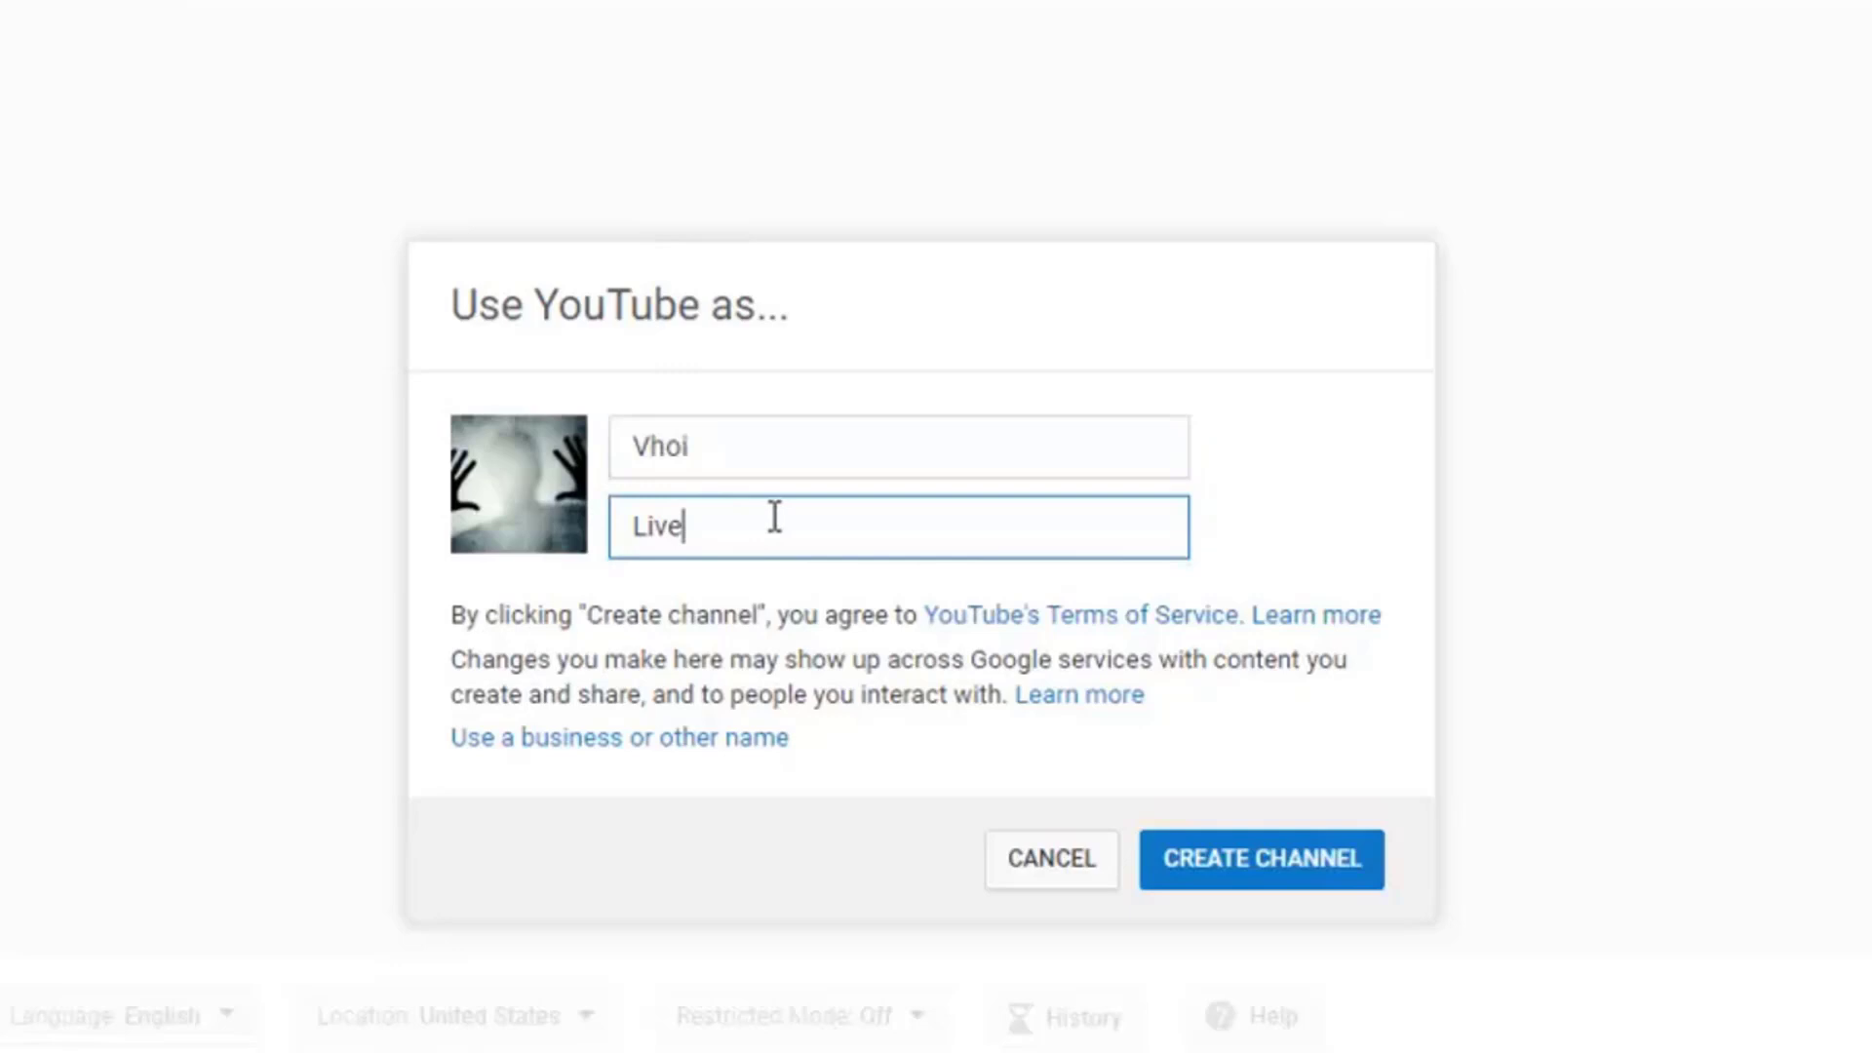
pyautogui.click(757, 459)
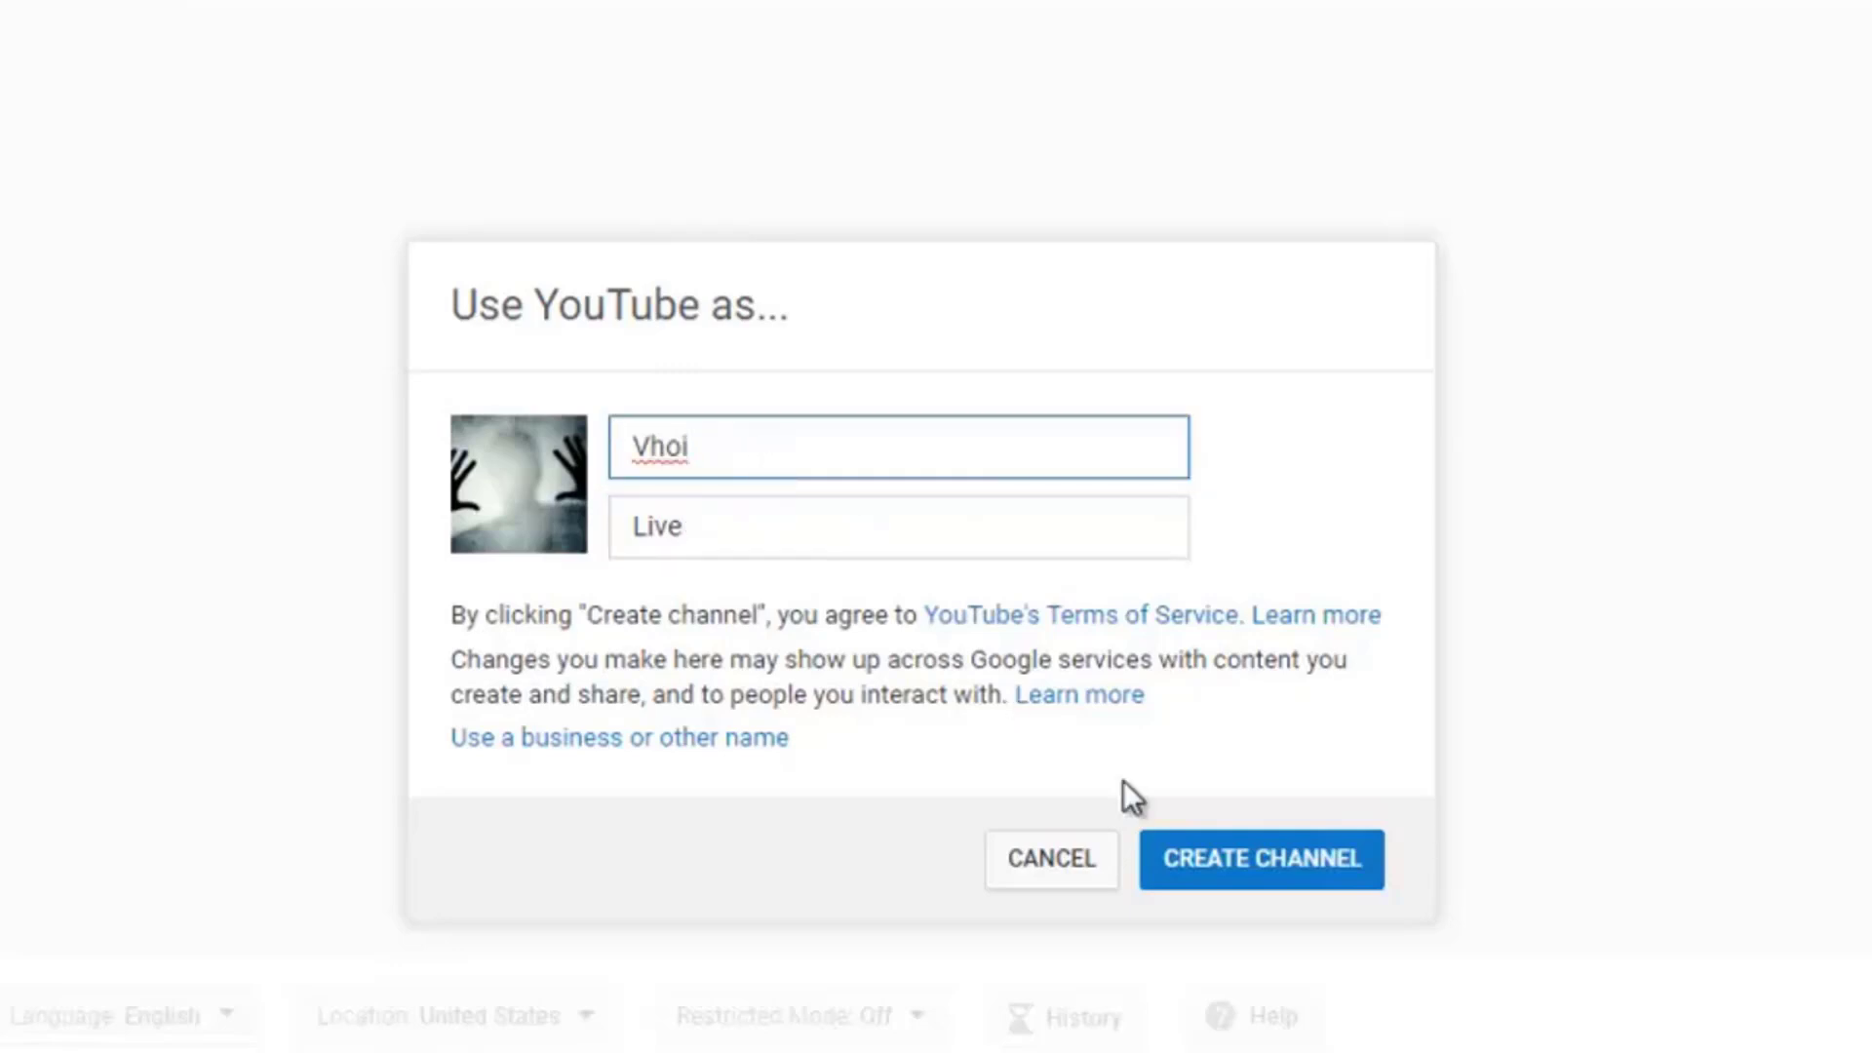
pyautogui.click(1246, 872)
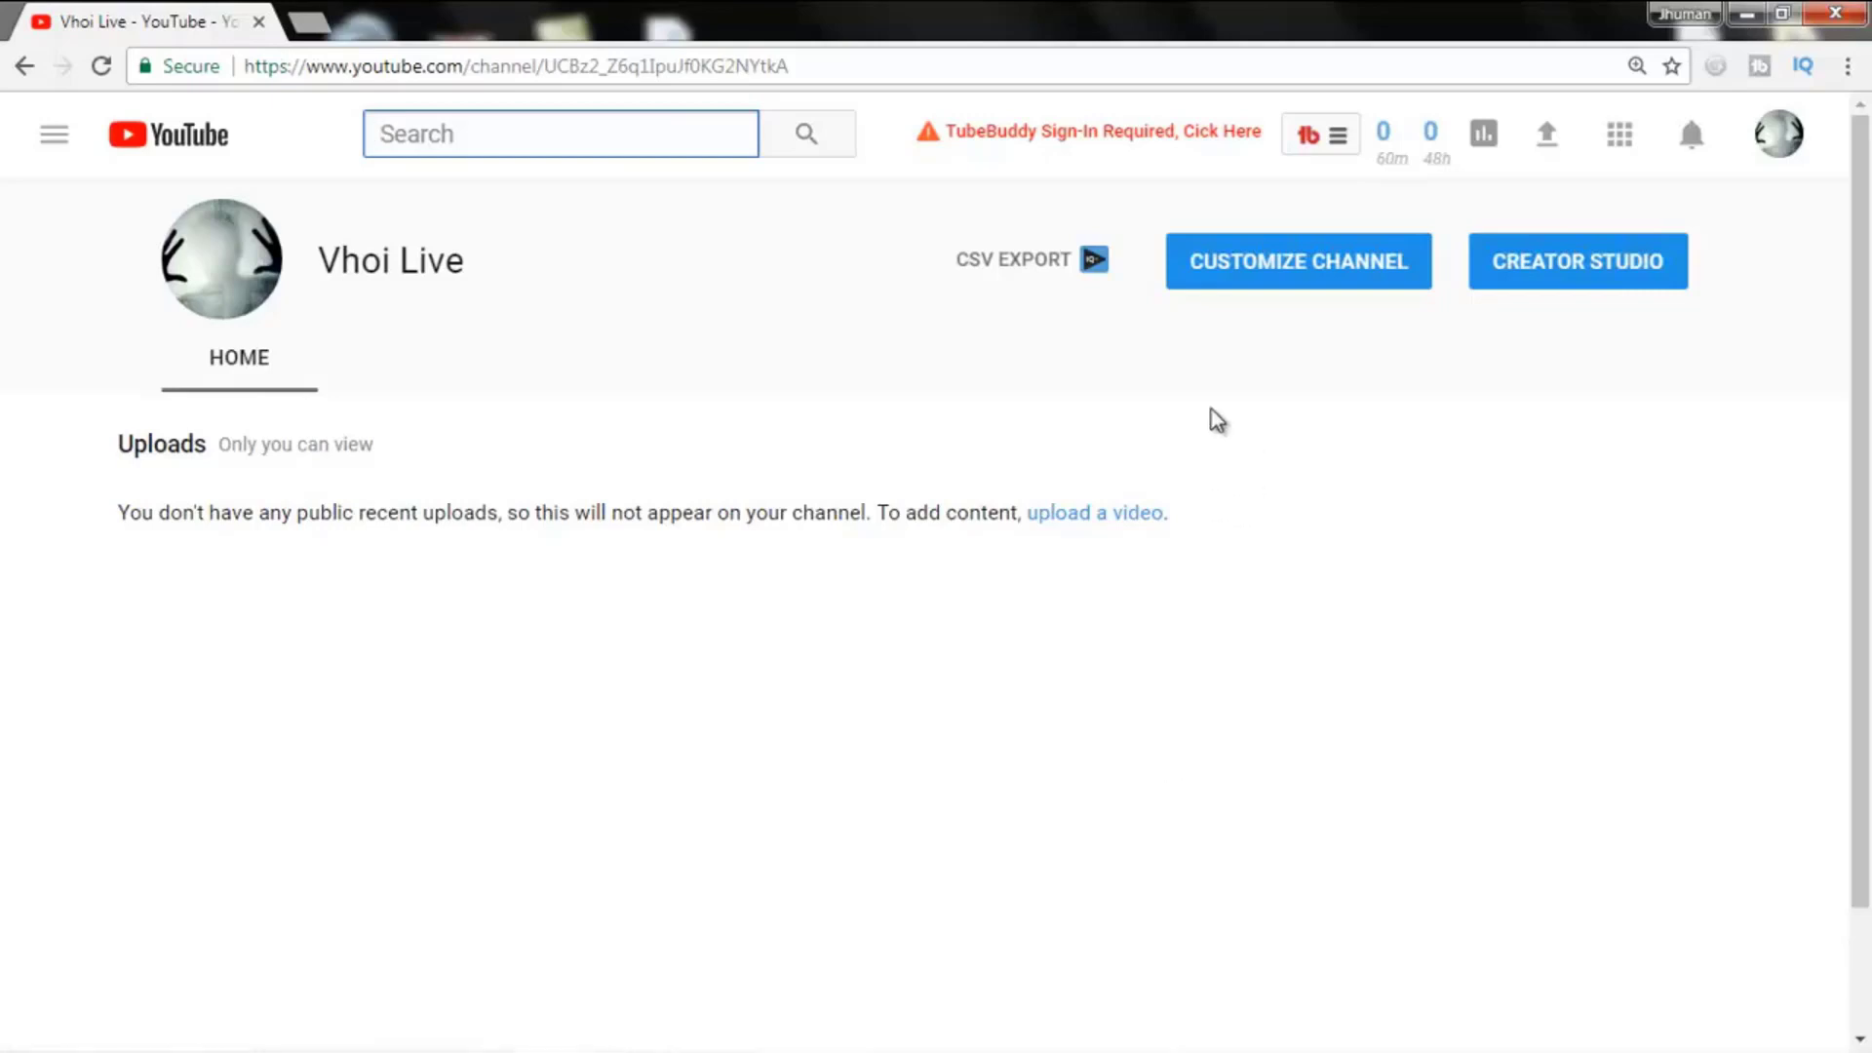
pyautogui.click(1287, 280)
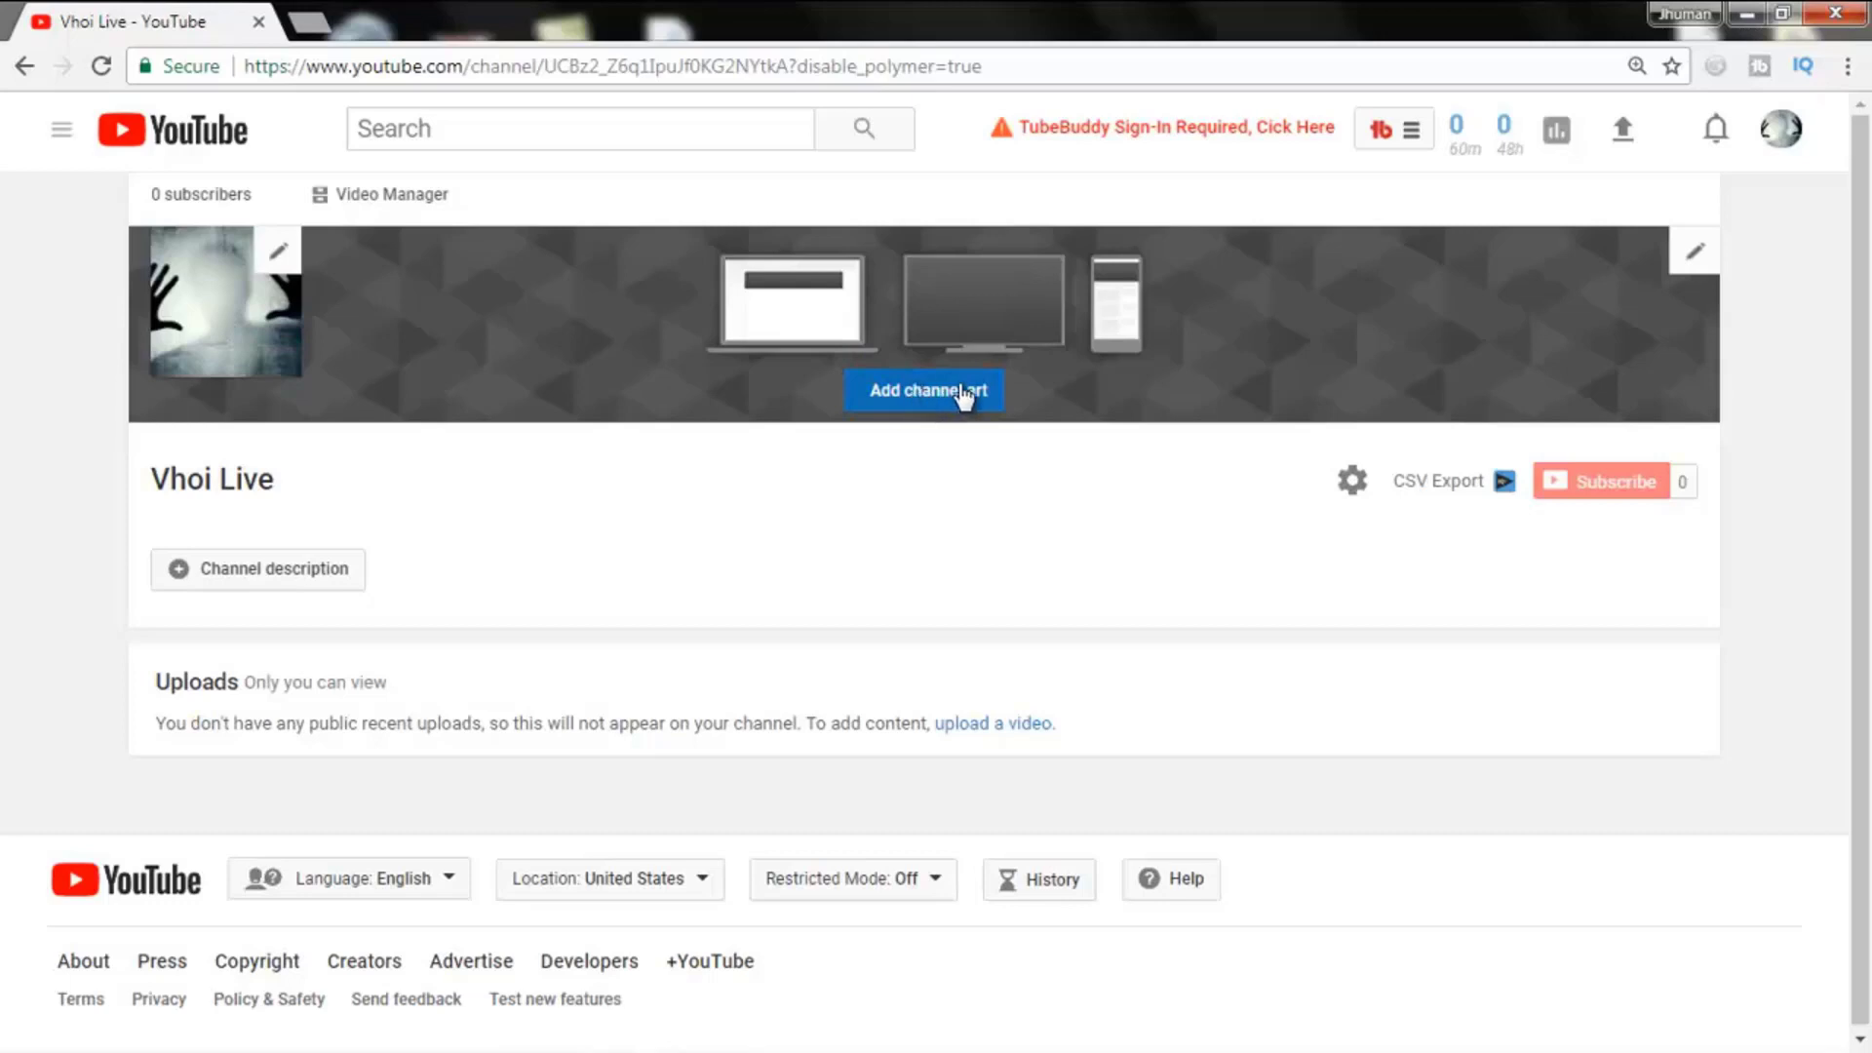
pyautogui.click(1784, 143)
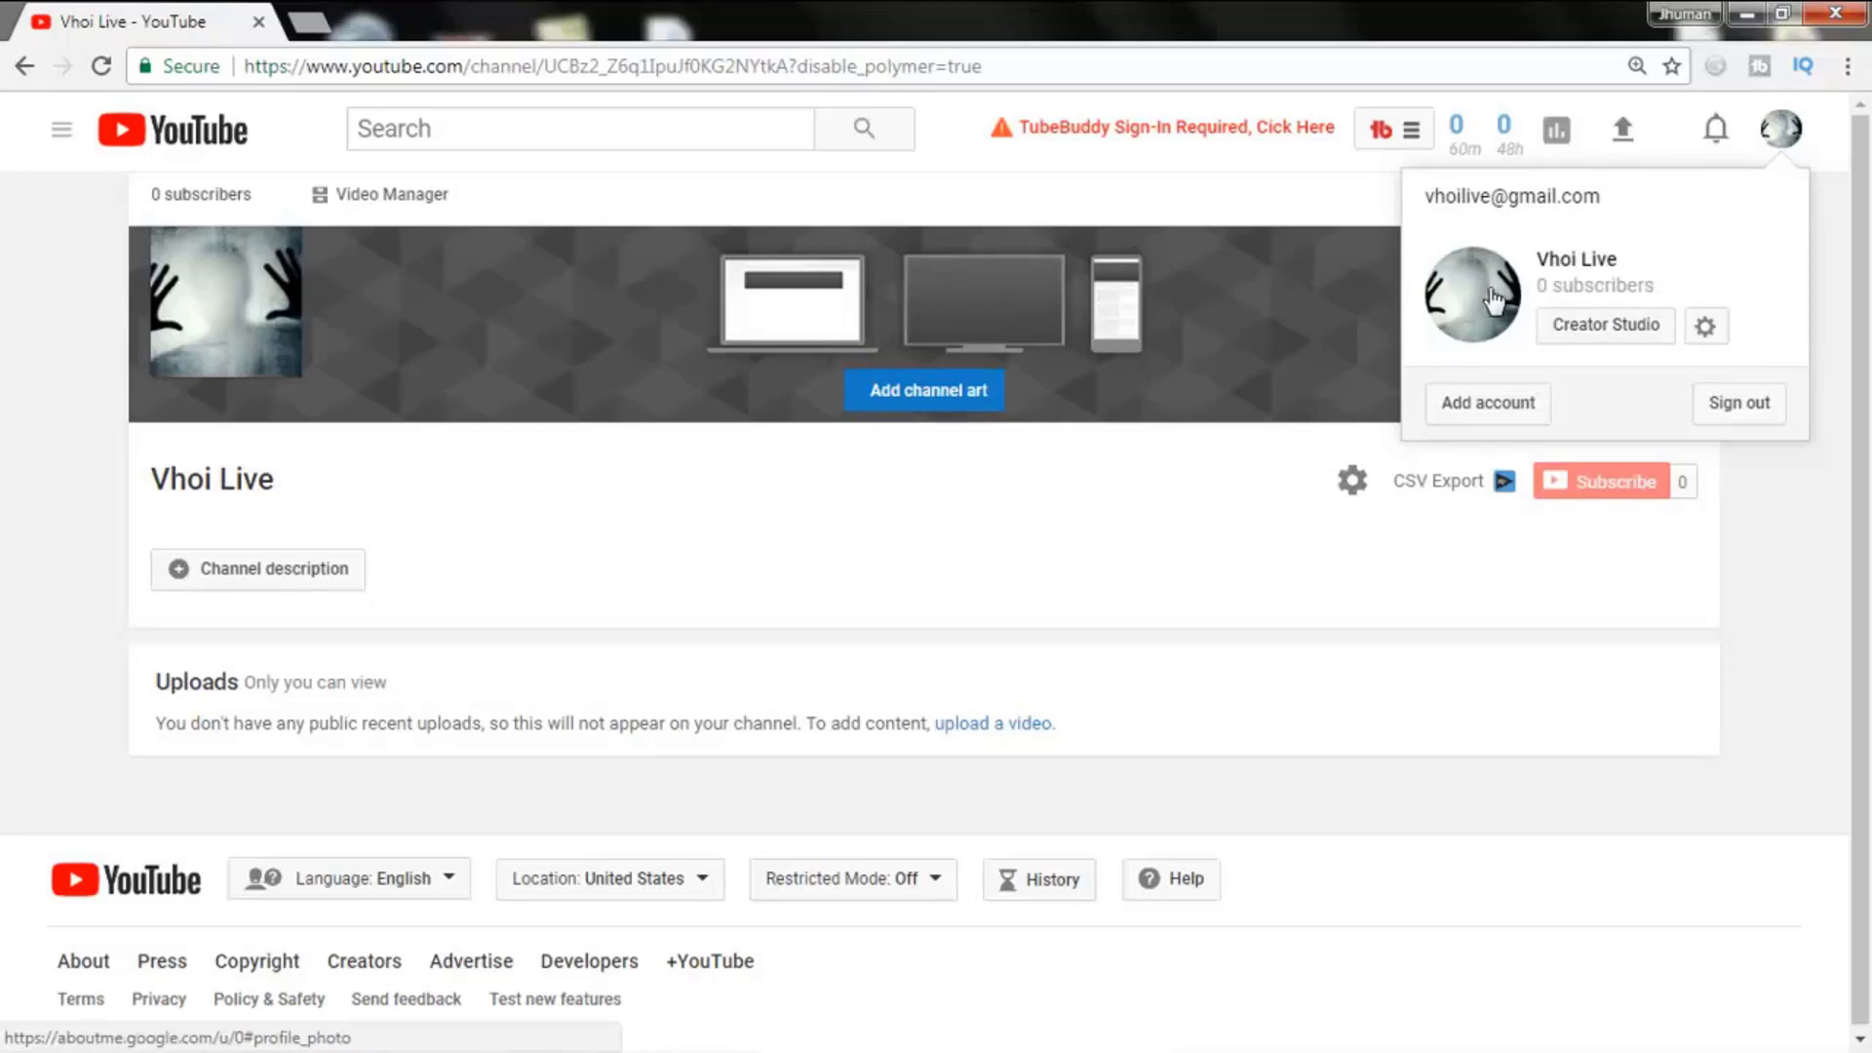
pyautogui.click(1171, 482)
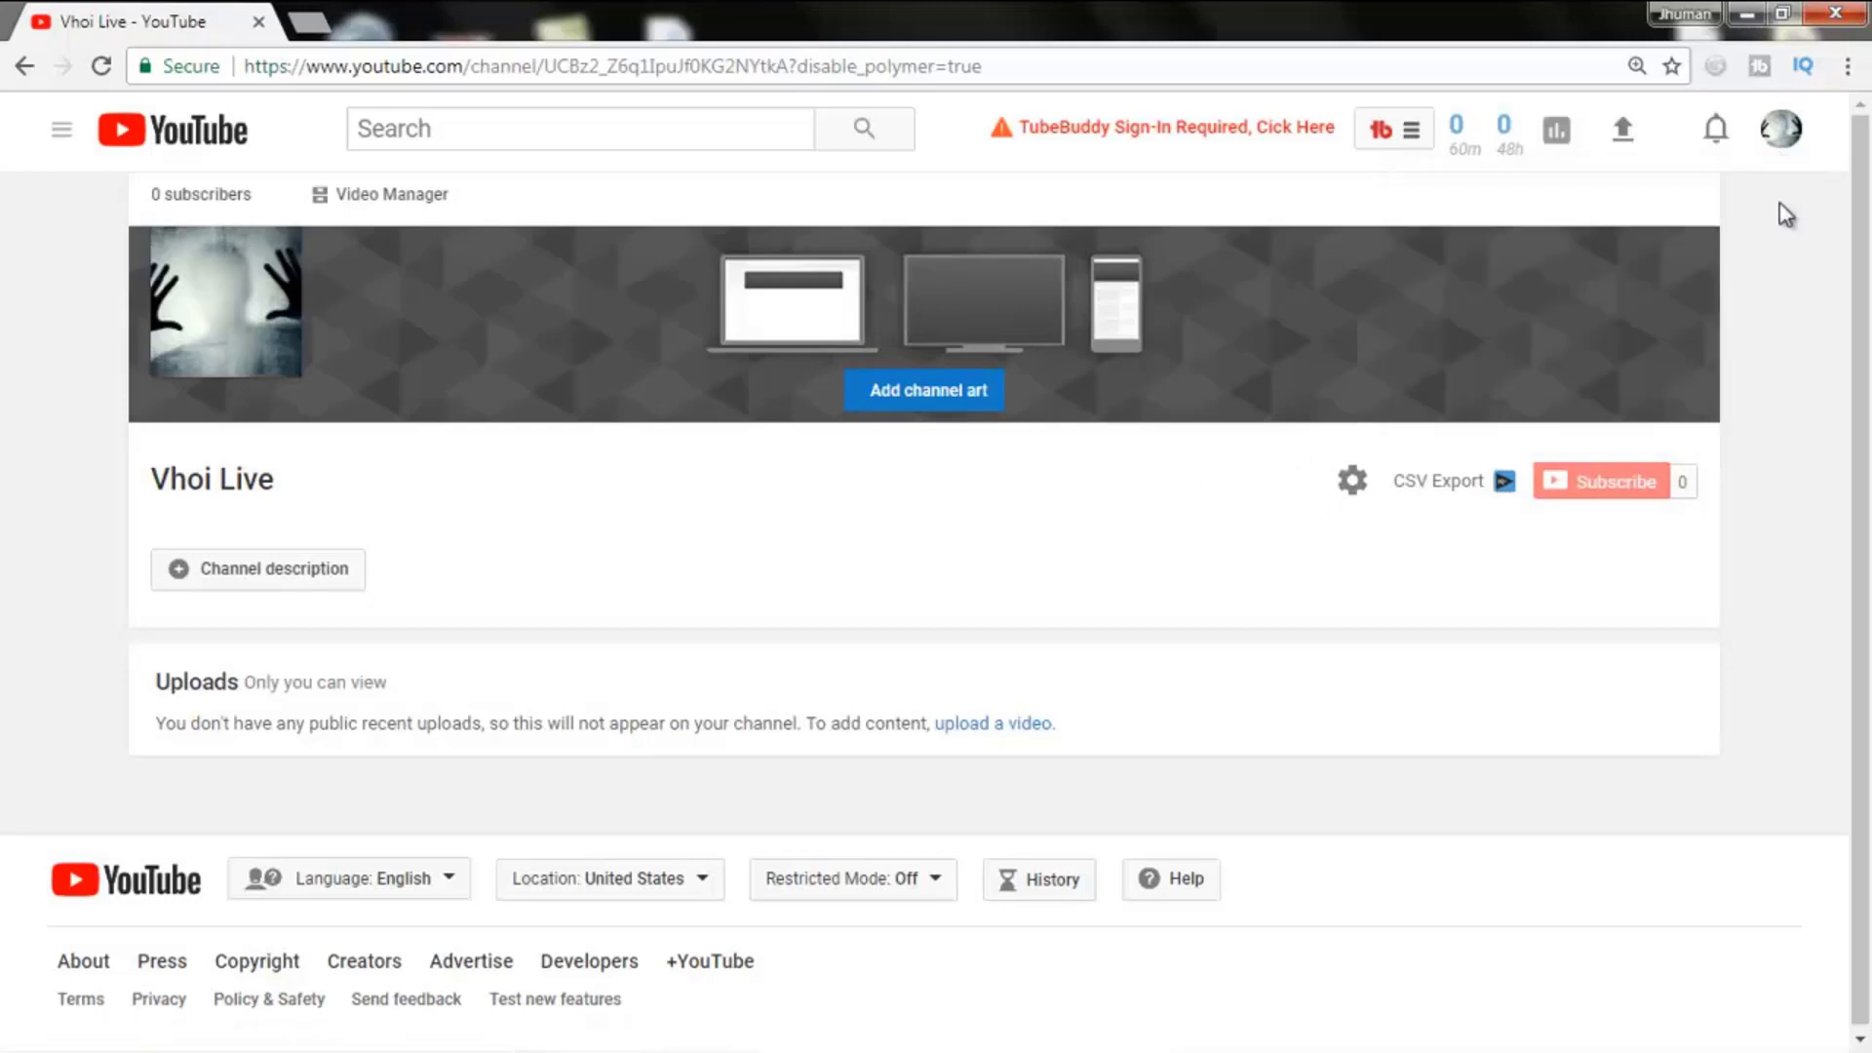
pyautogui.click(1776, 132)
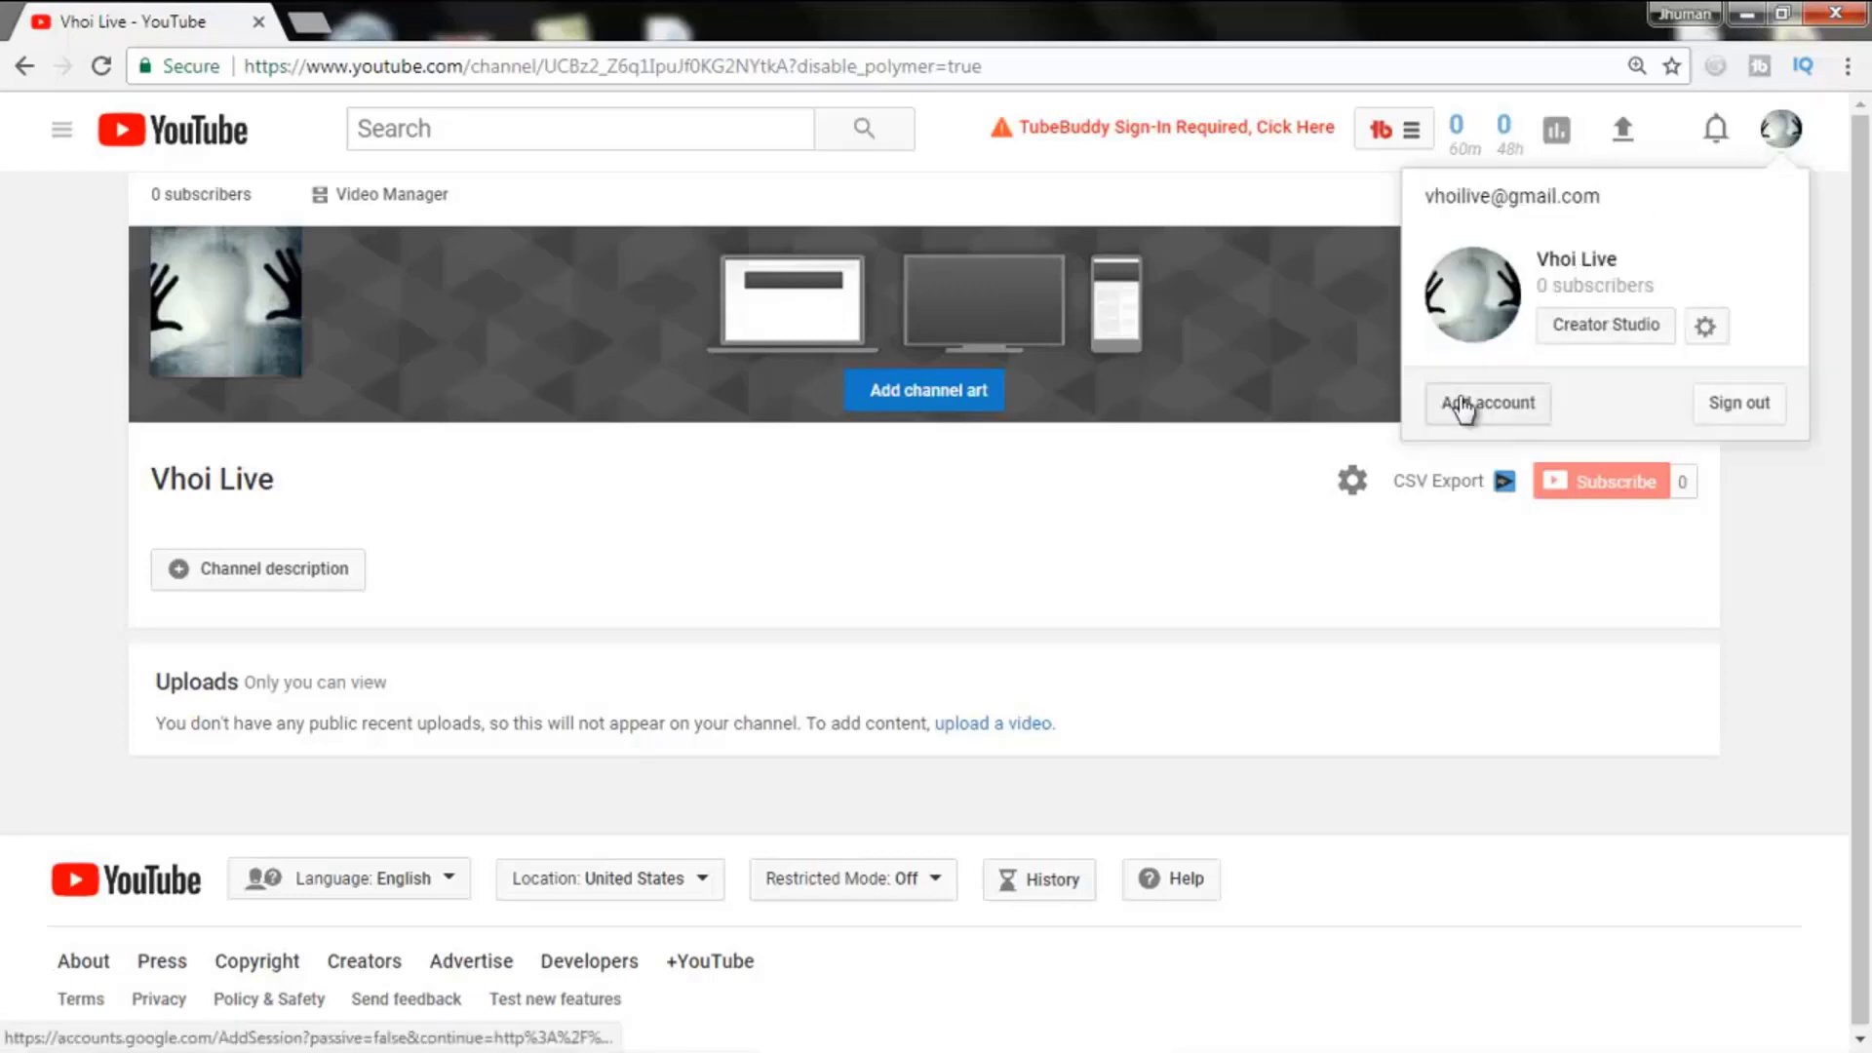
pyautogui.click(1200, 507)
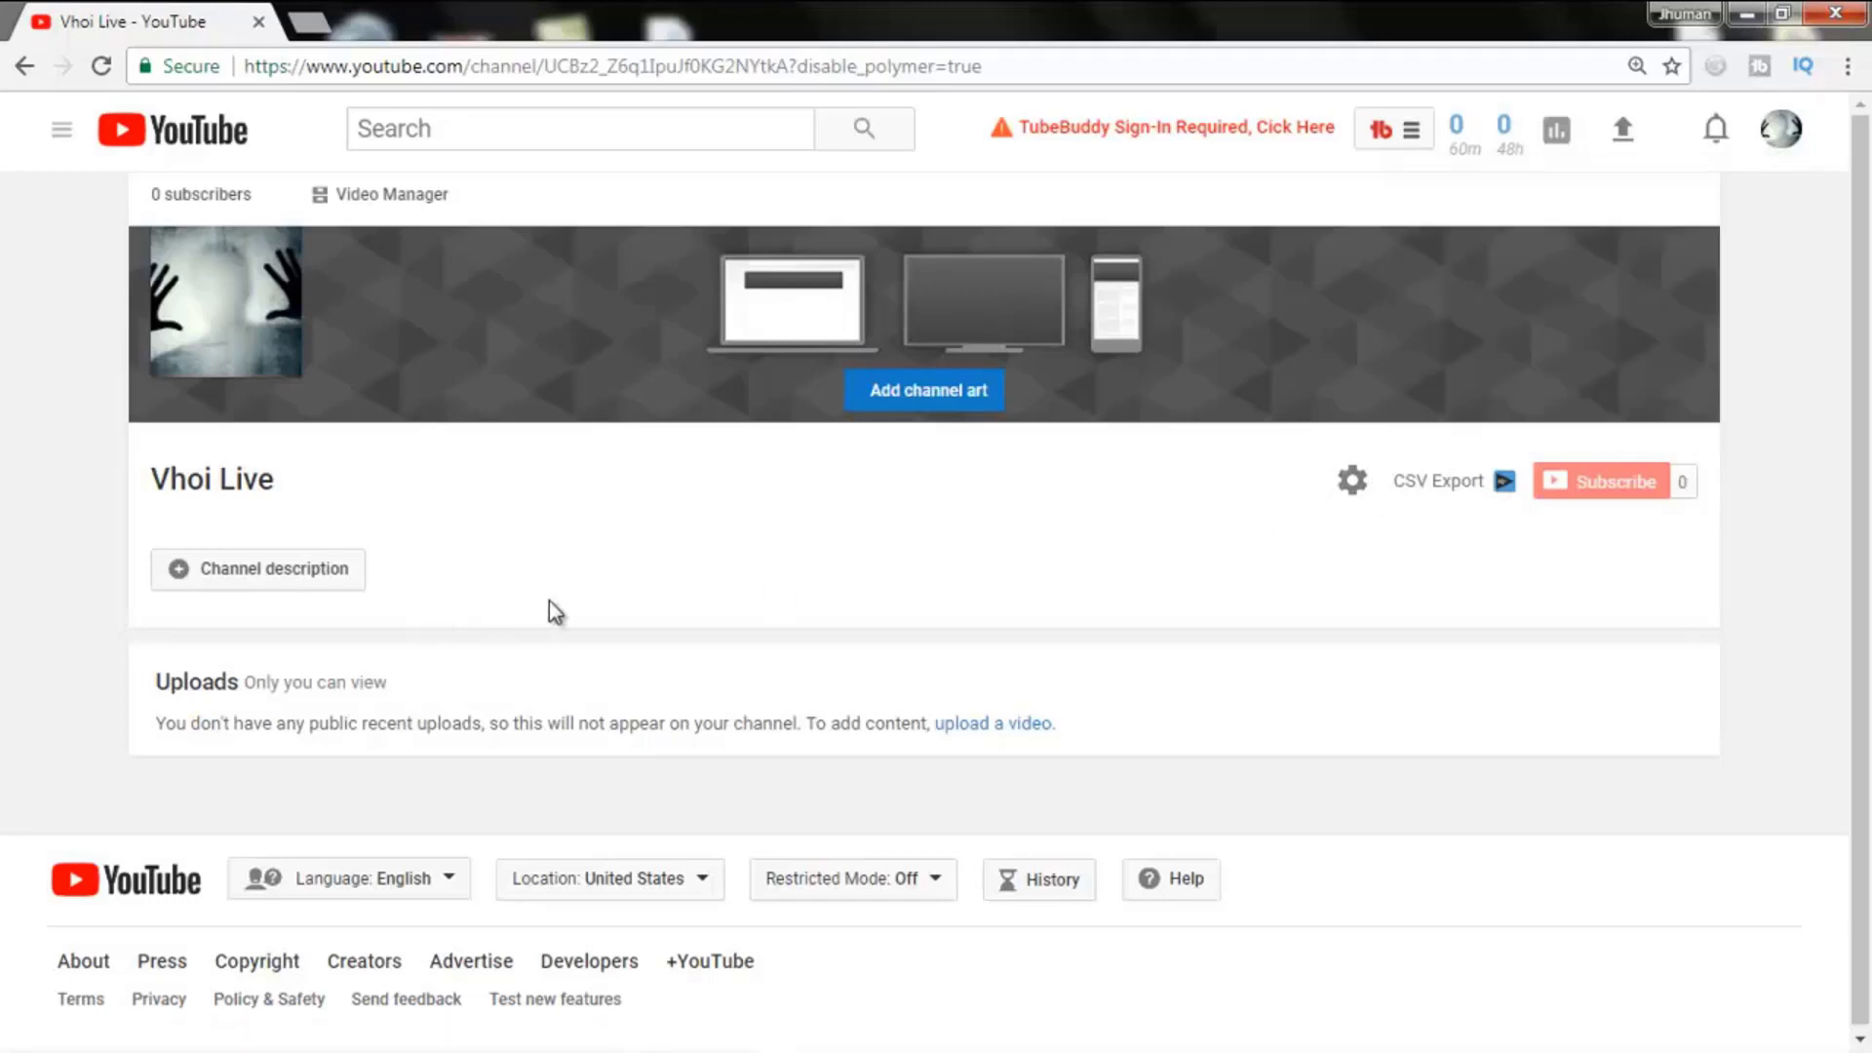
pyautogui.click(179, 569)
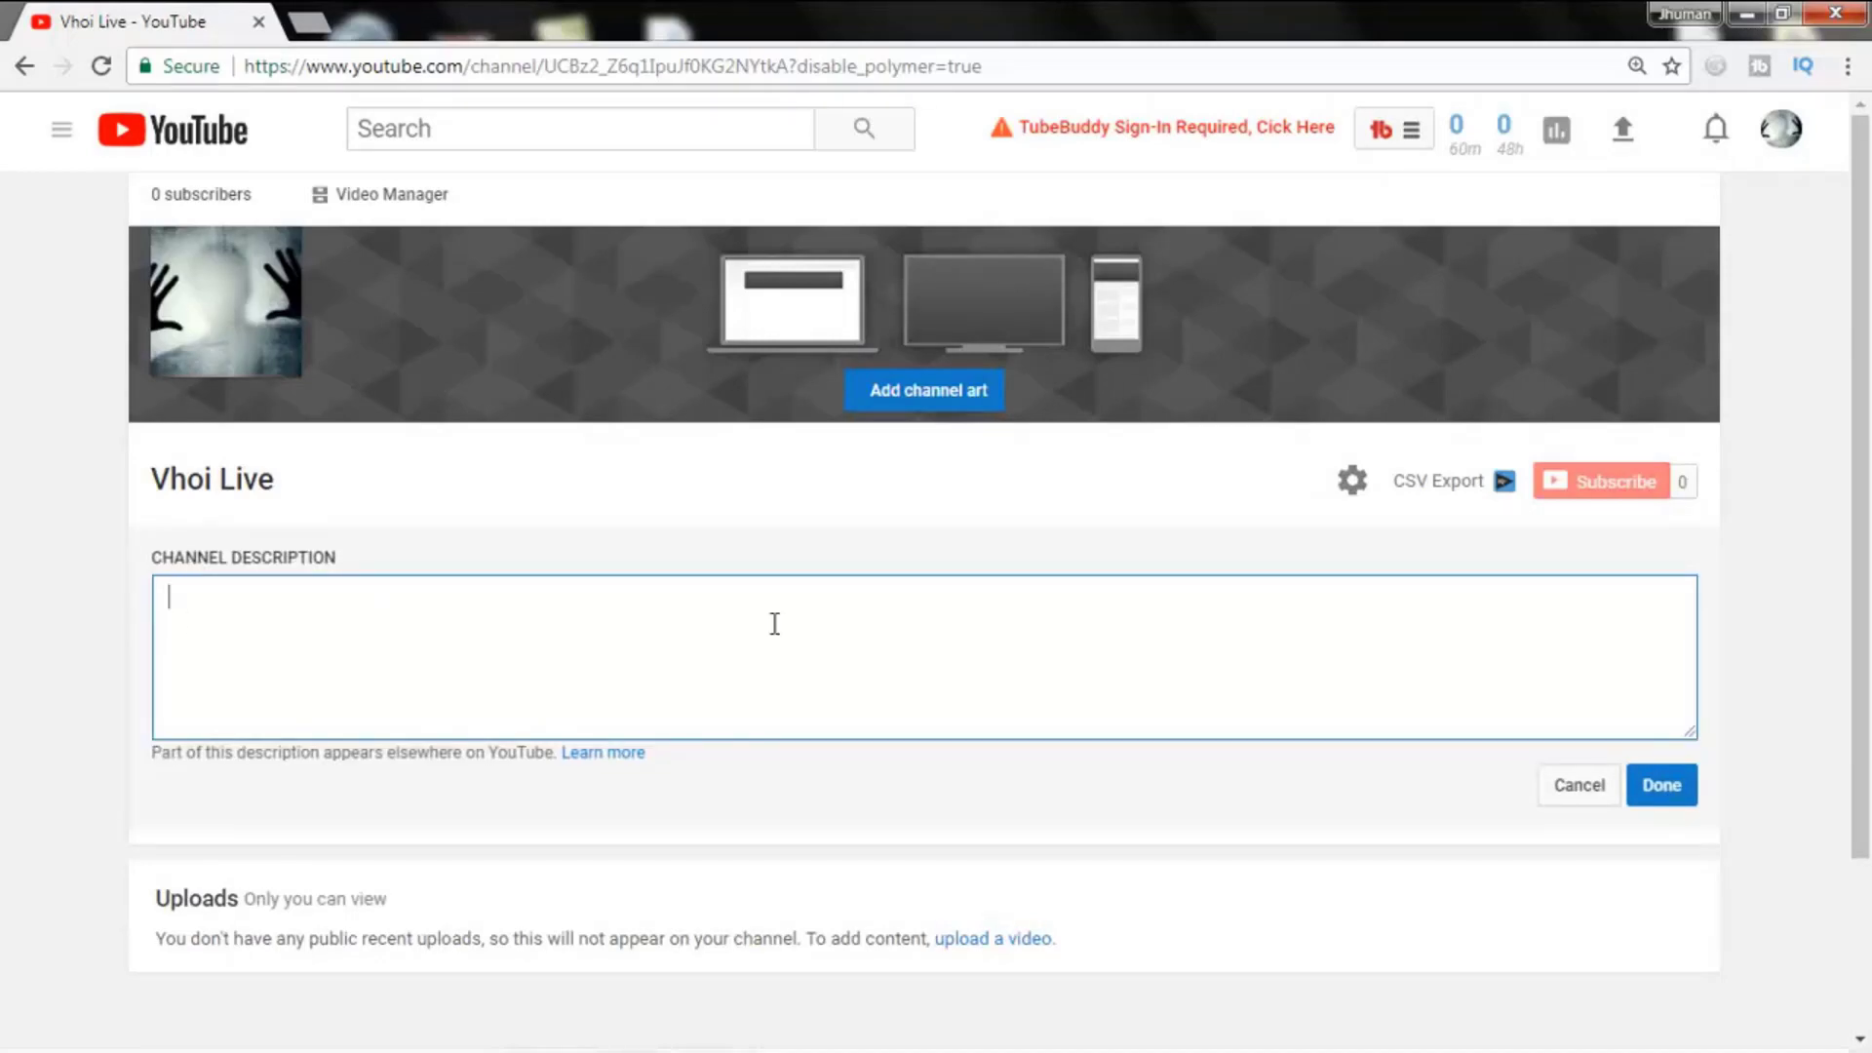
pyautogui.click(1668, 791)
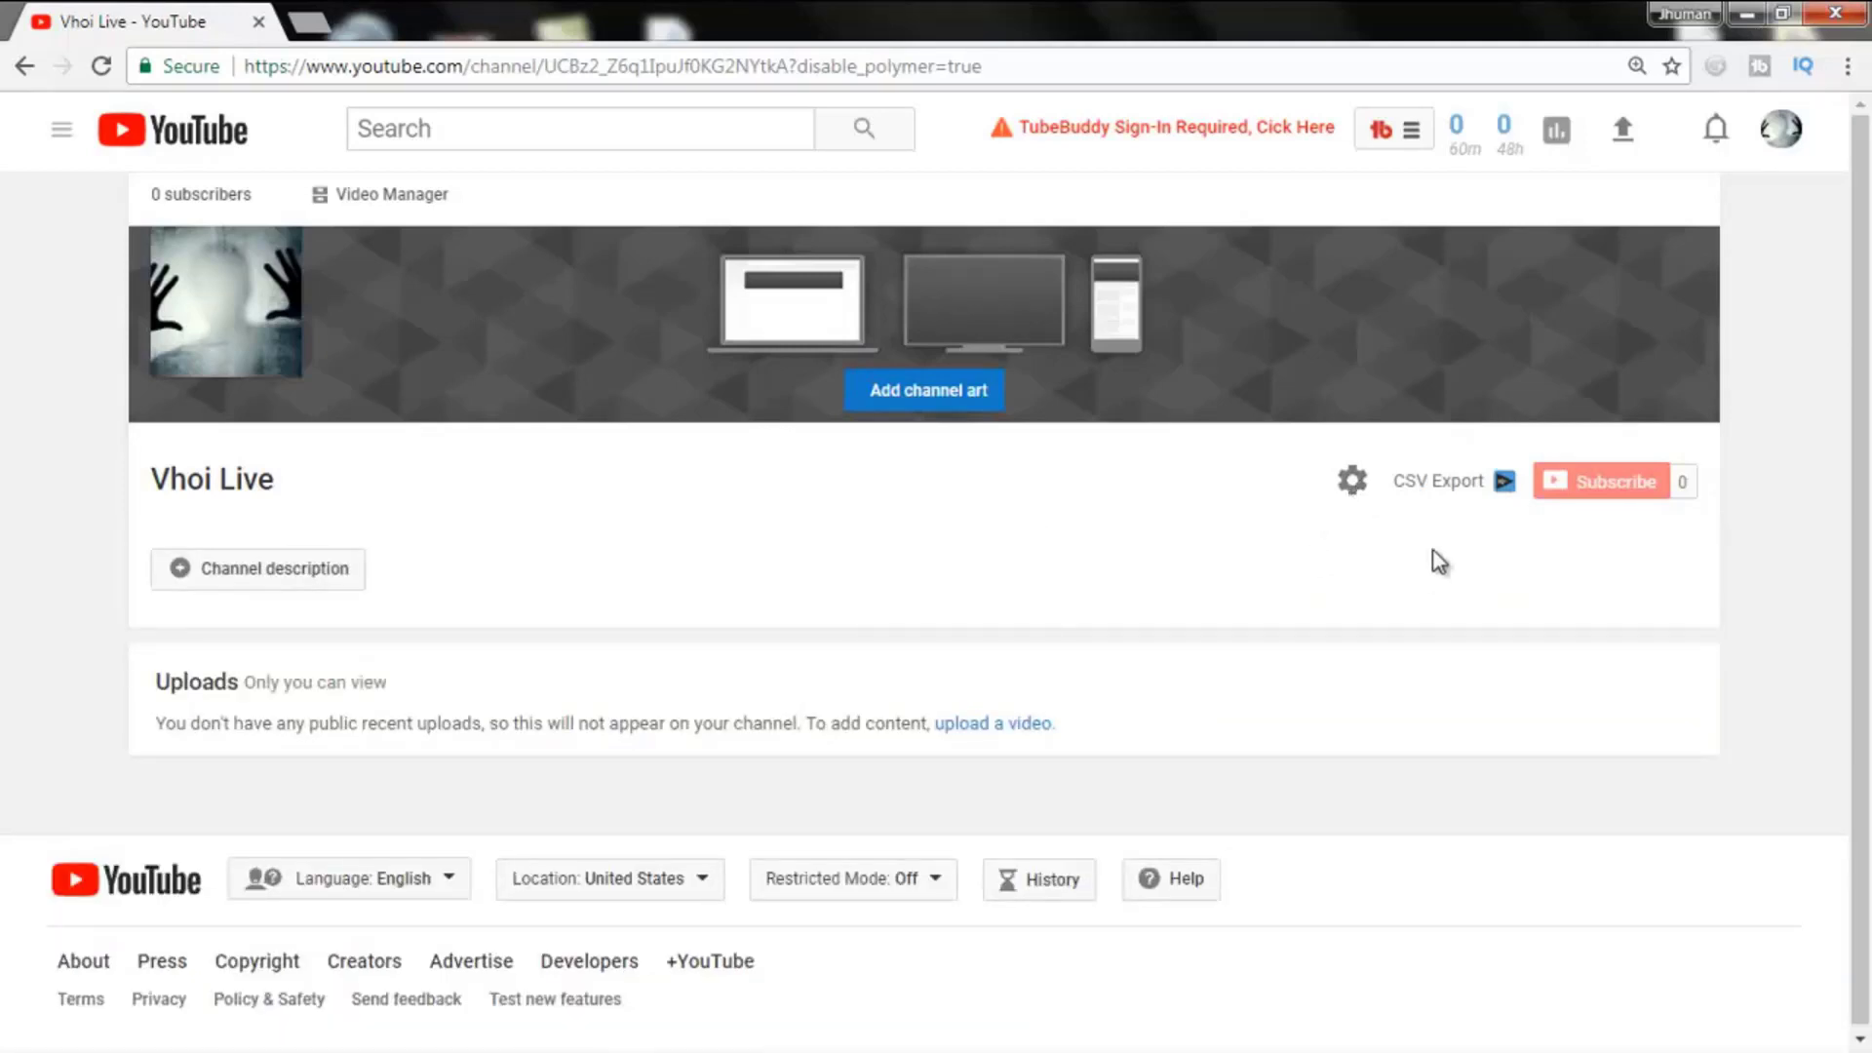
pyautogui.click(722, 1030)
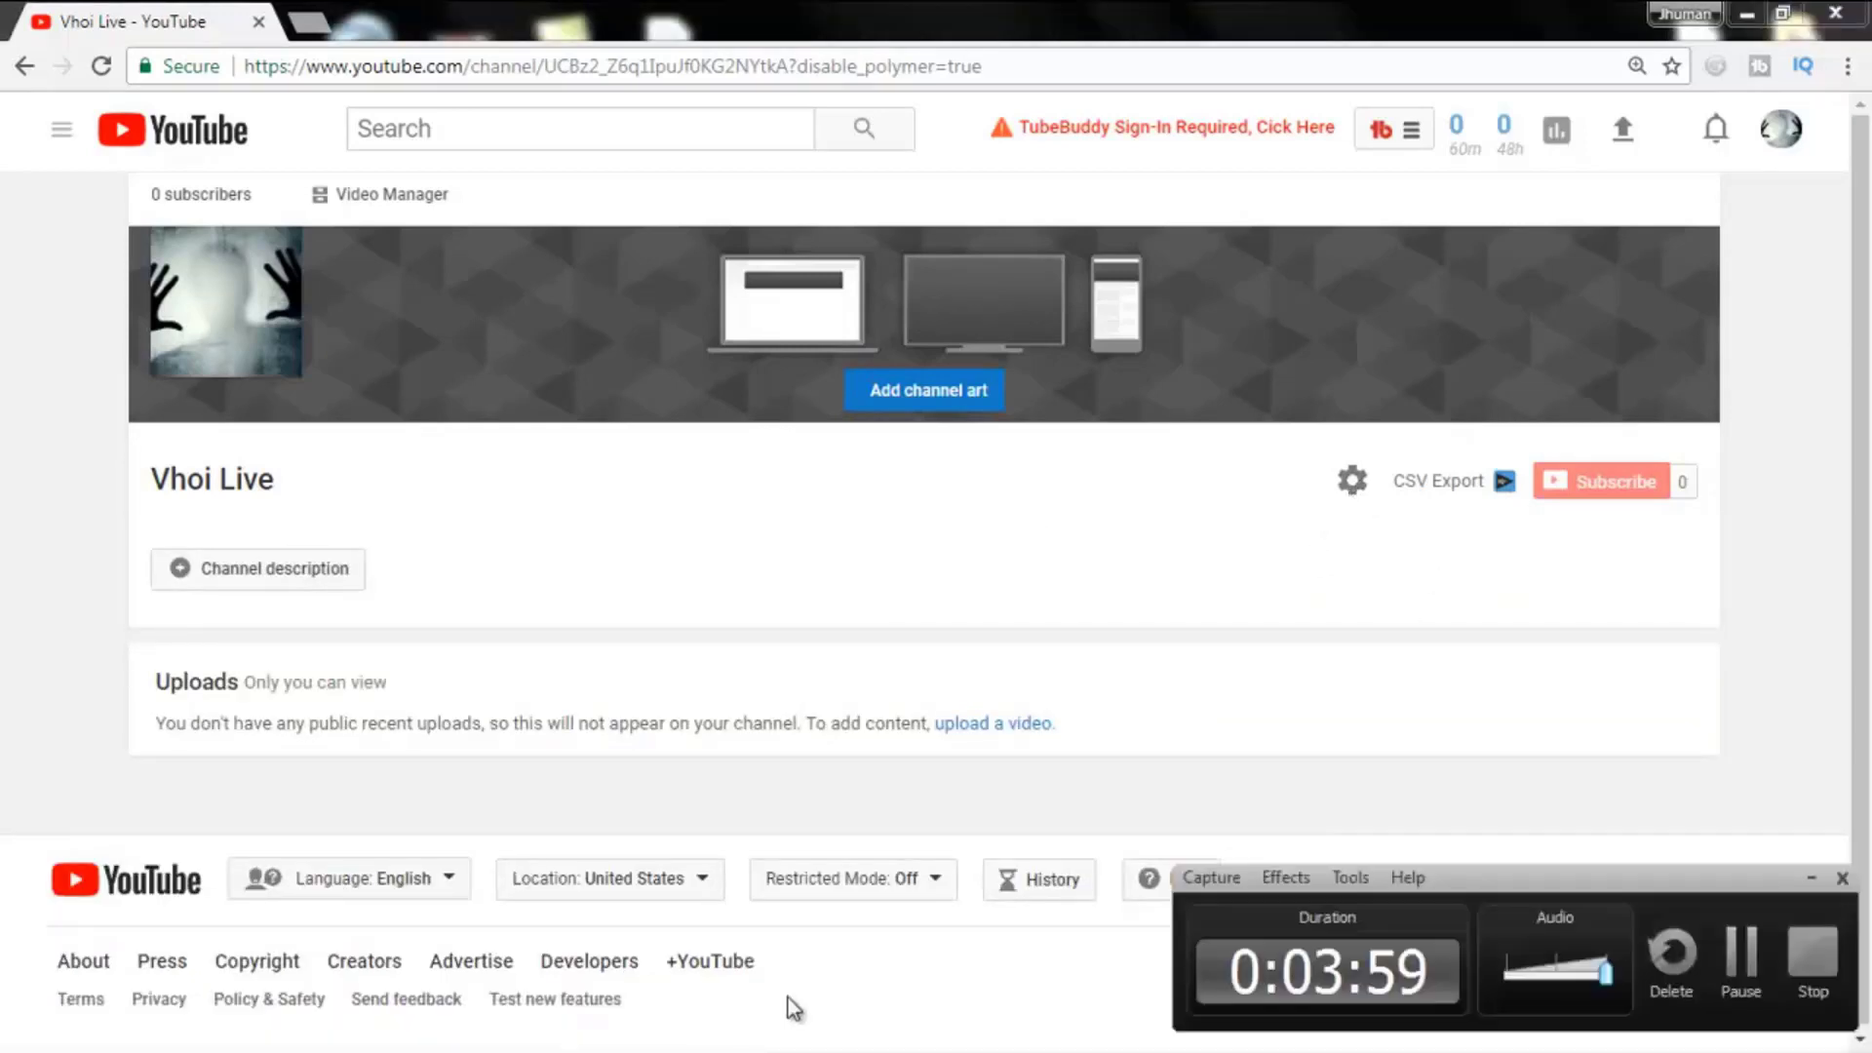
pyautogui.click(1812, 952)
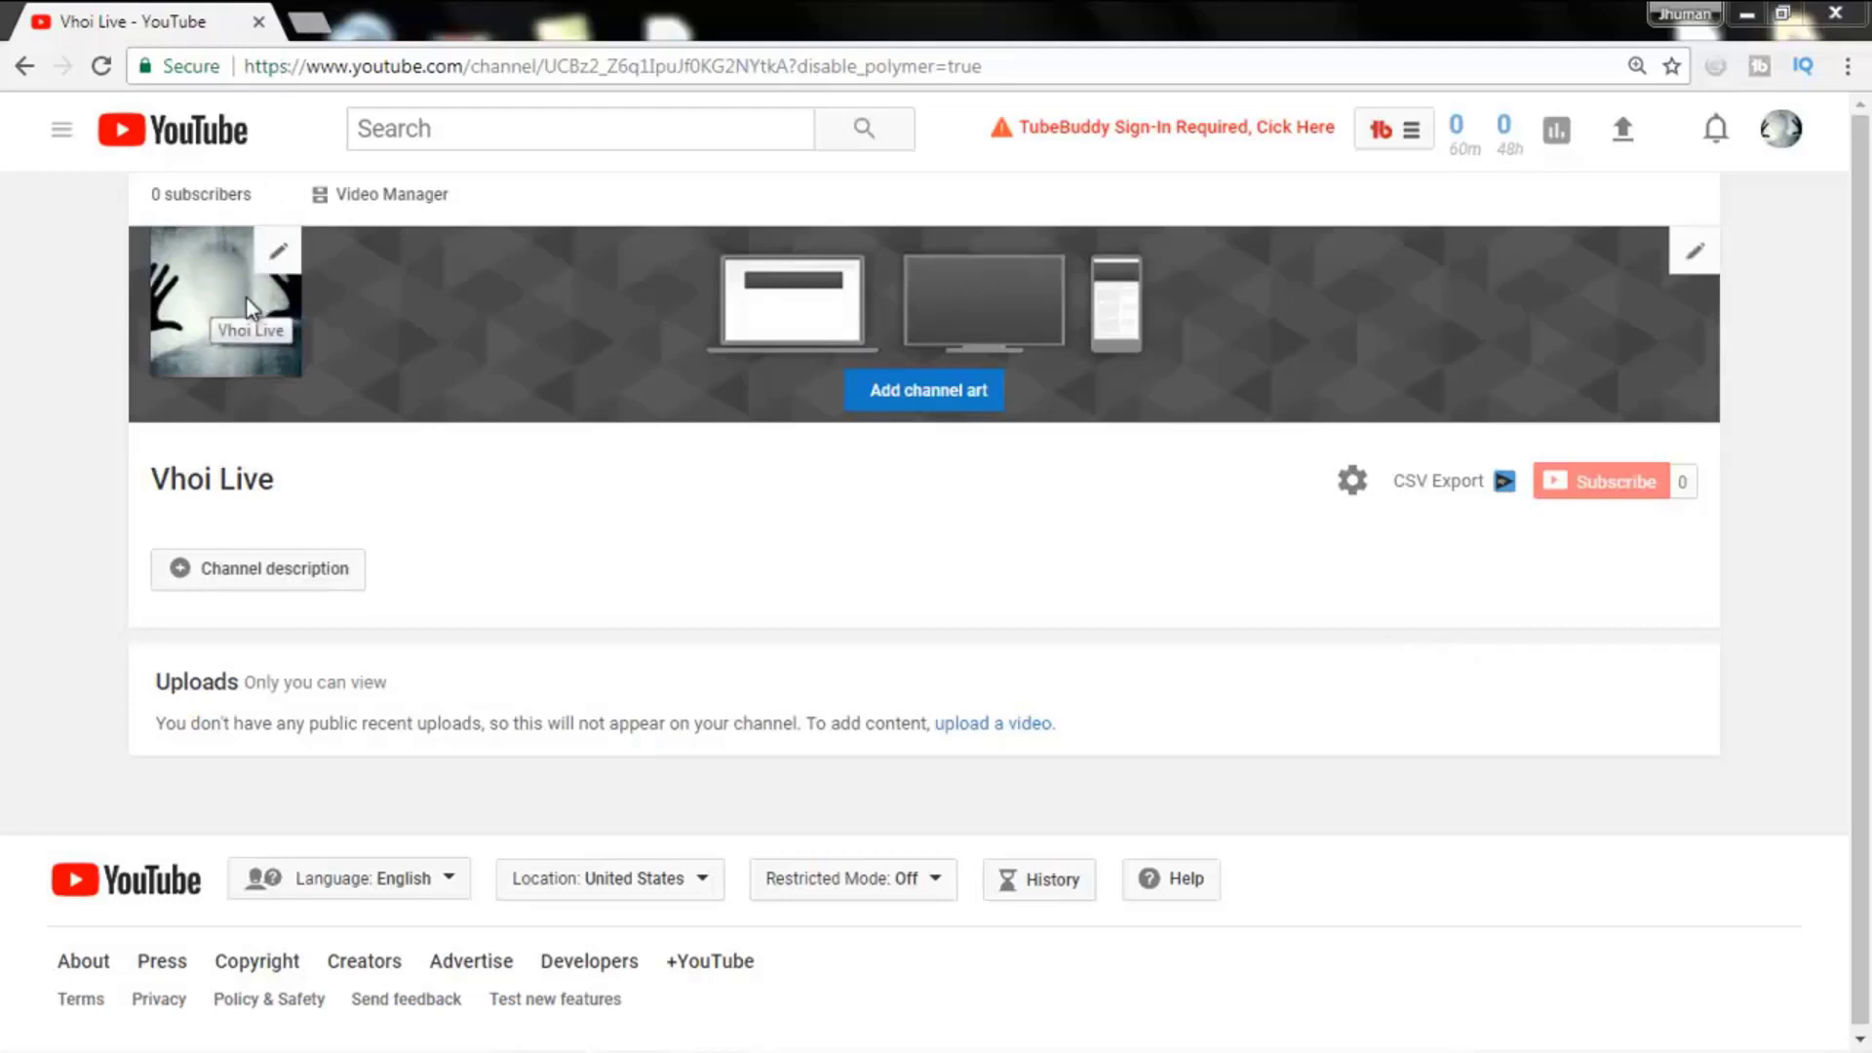
# Examine the editing options for the channel icon and the channel description
pyautogui.click(276, 252)
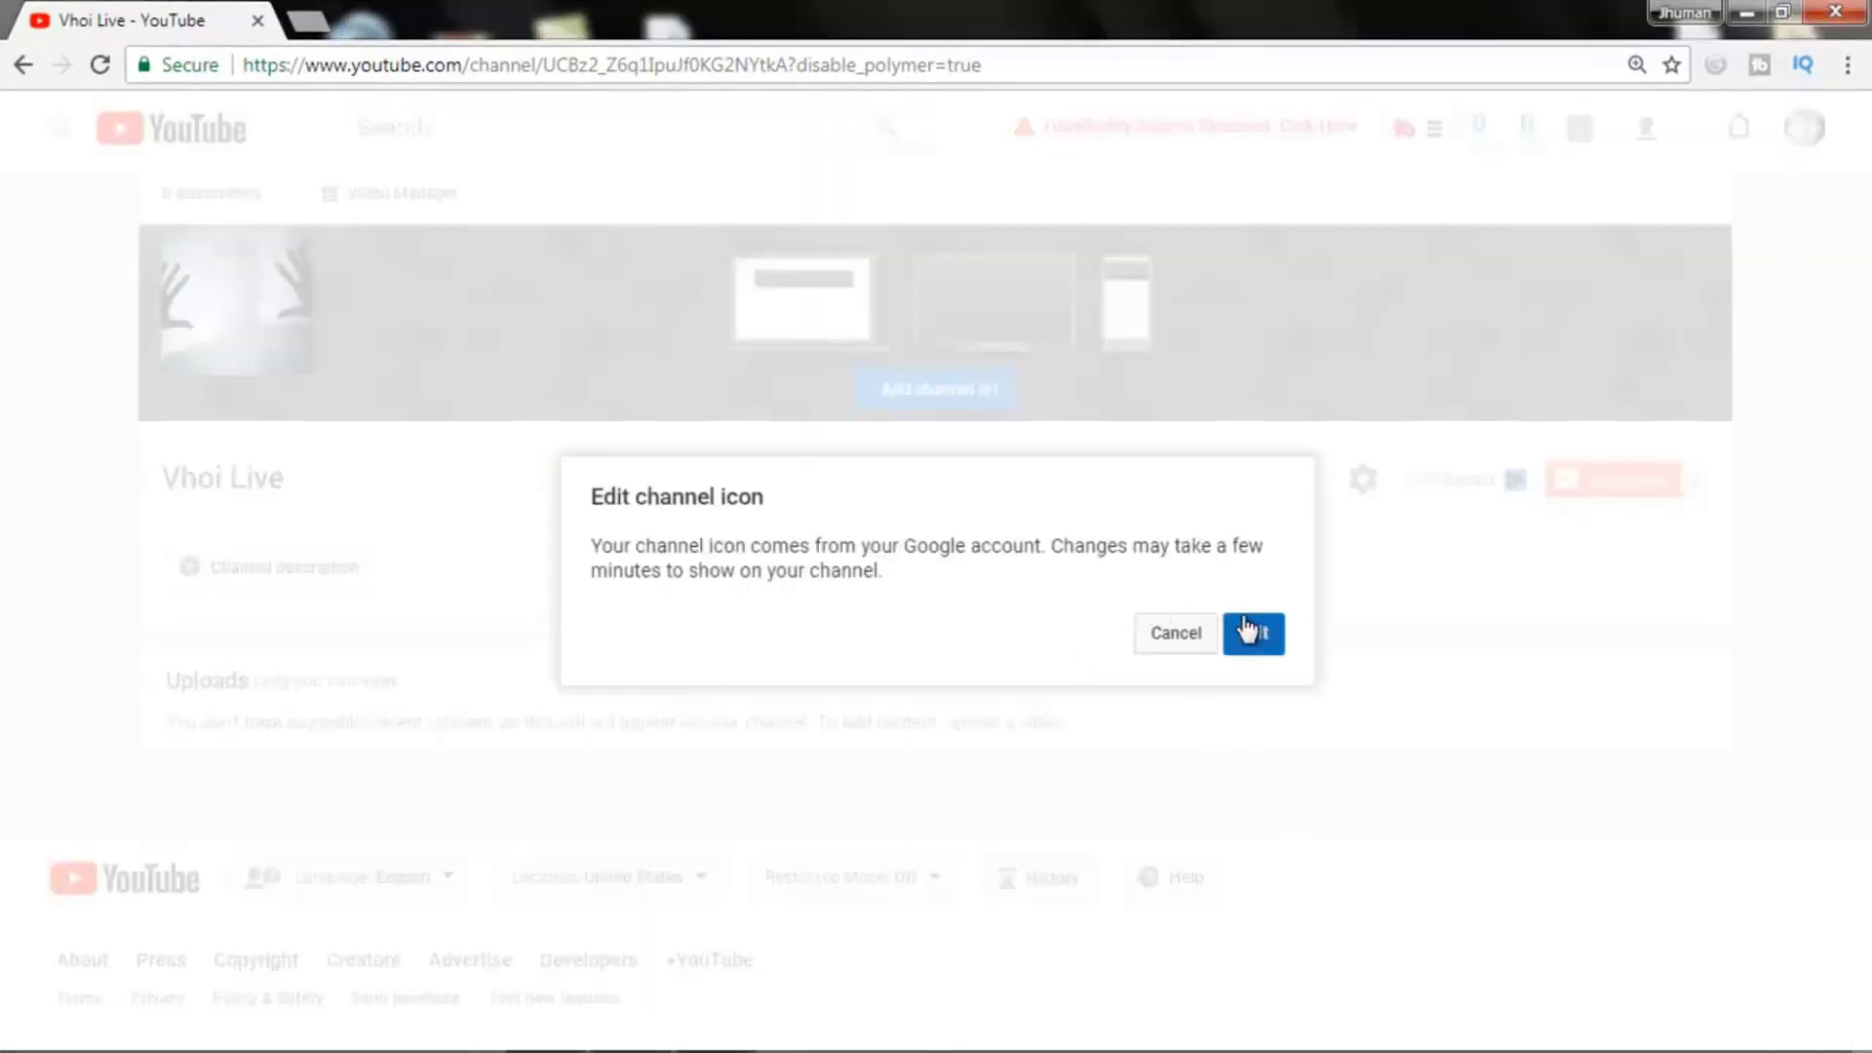
pyautogui.click(1190, 638)
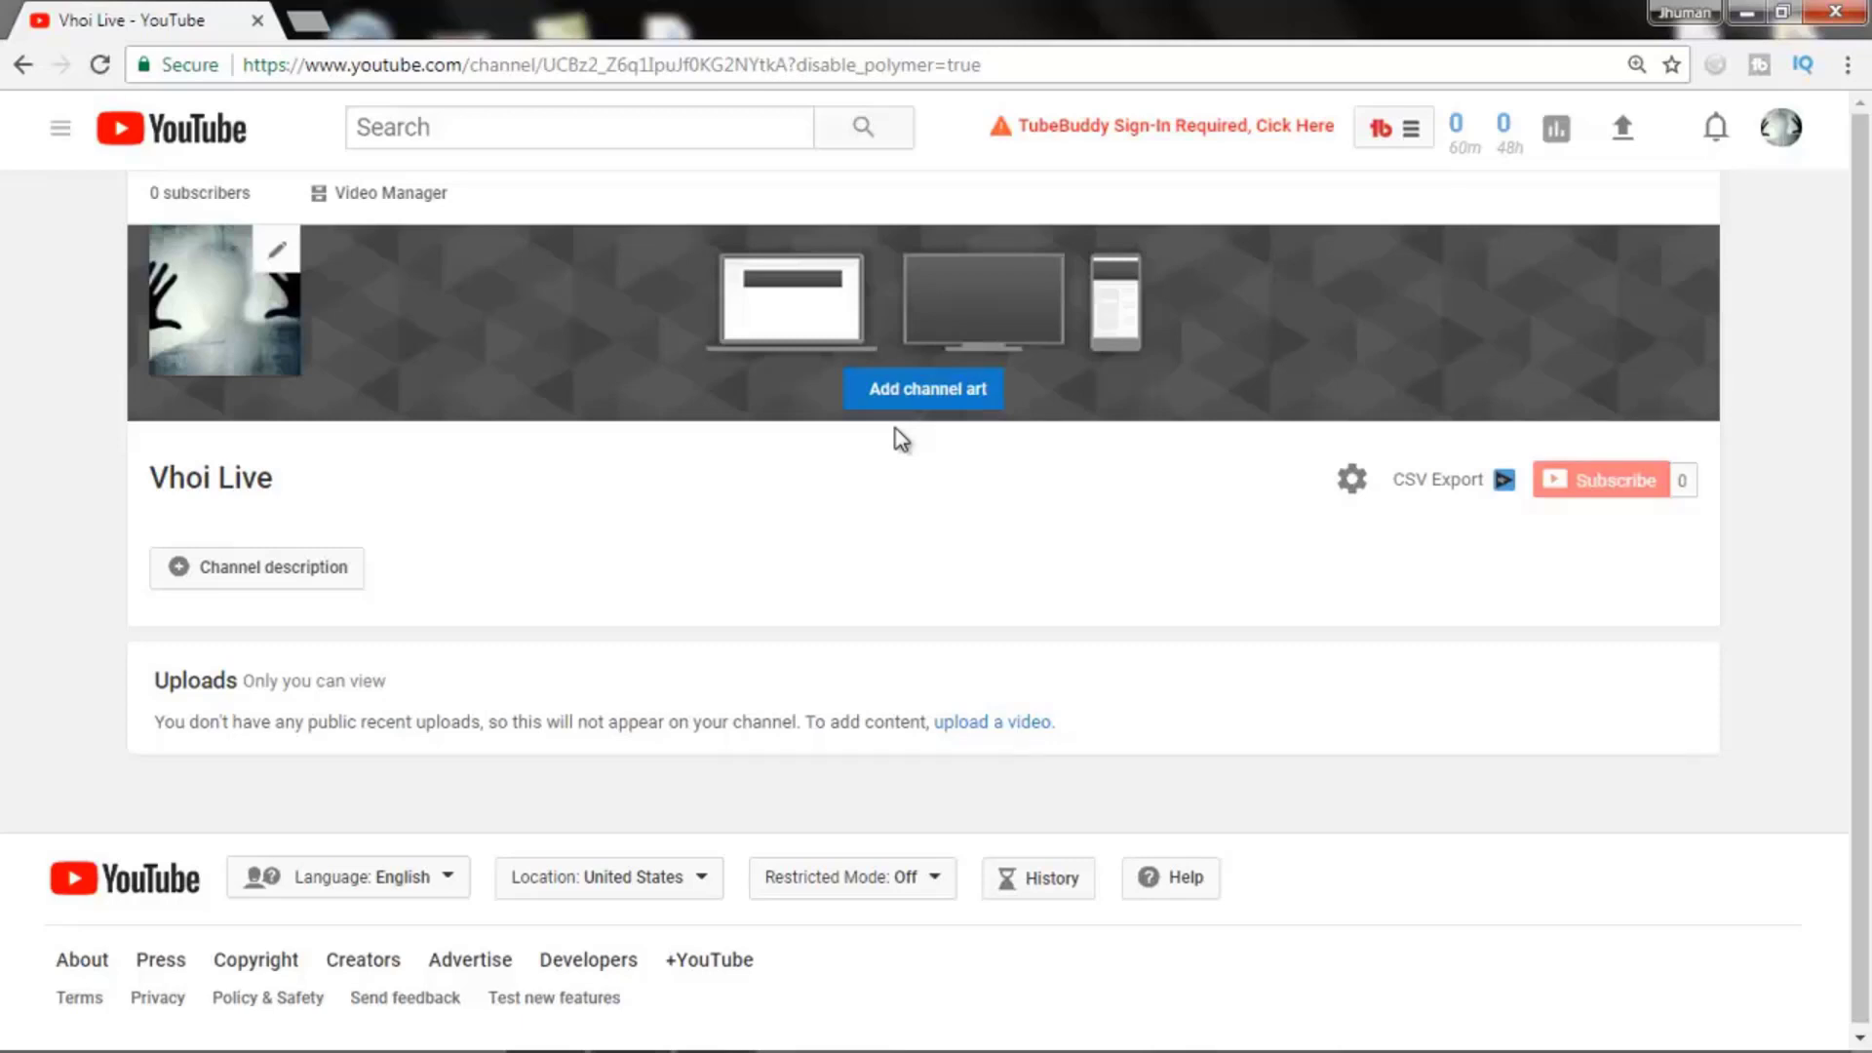
pyautogui.click(180, 579)
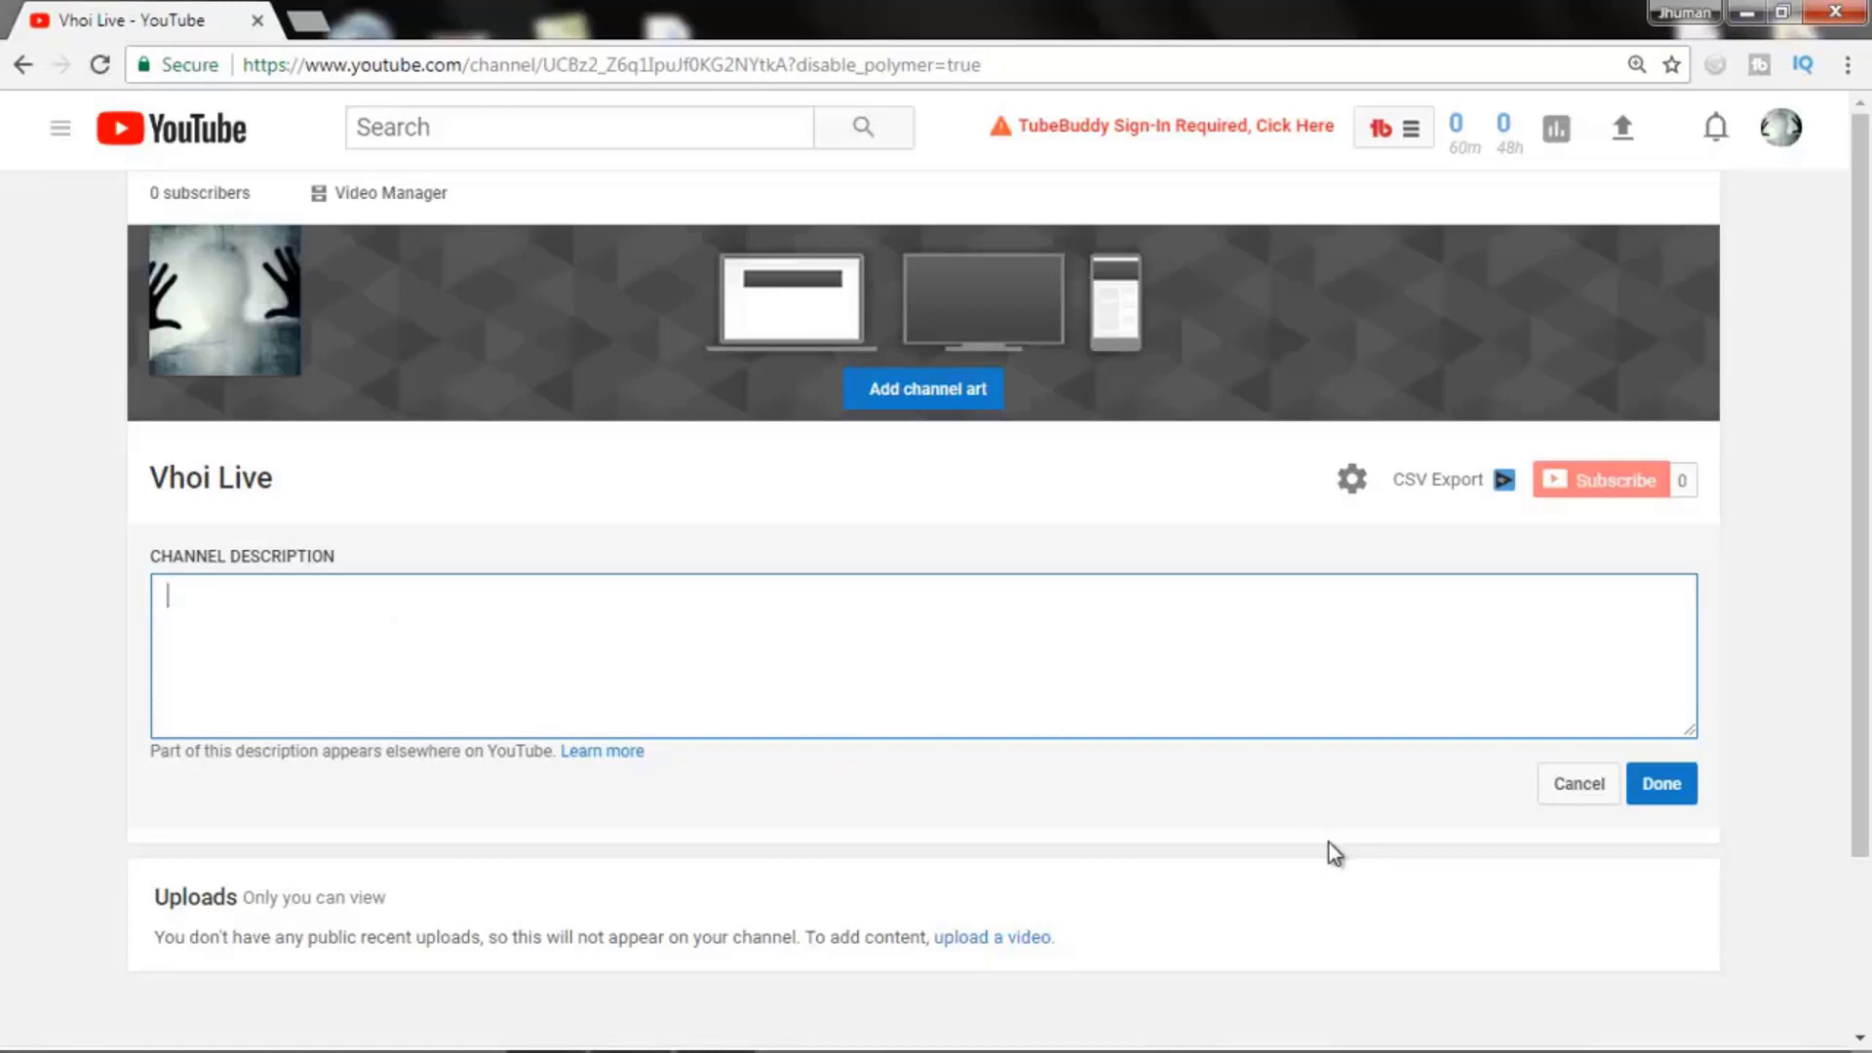
pyautogui.click(1604, 795)
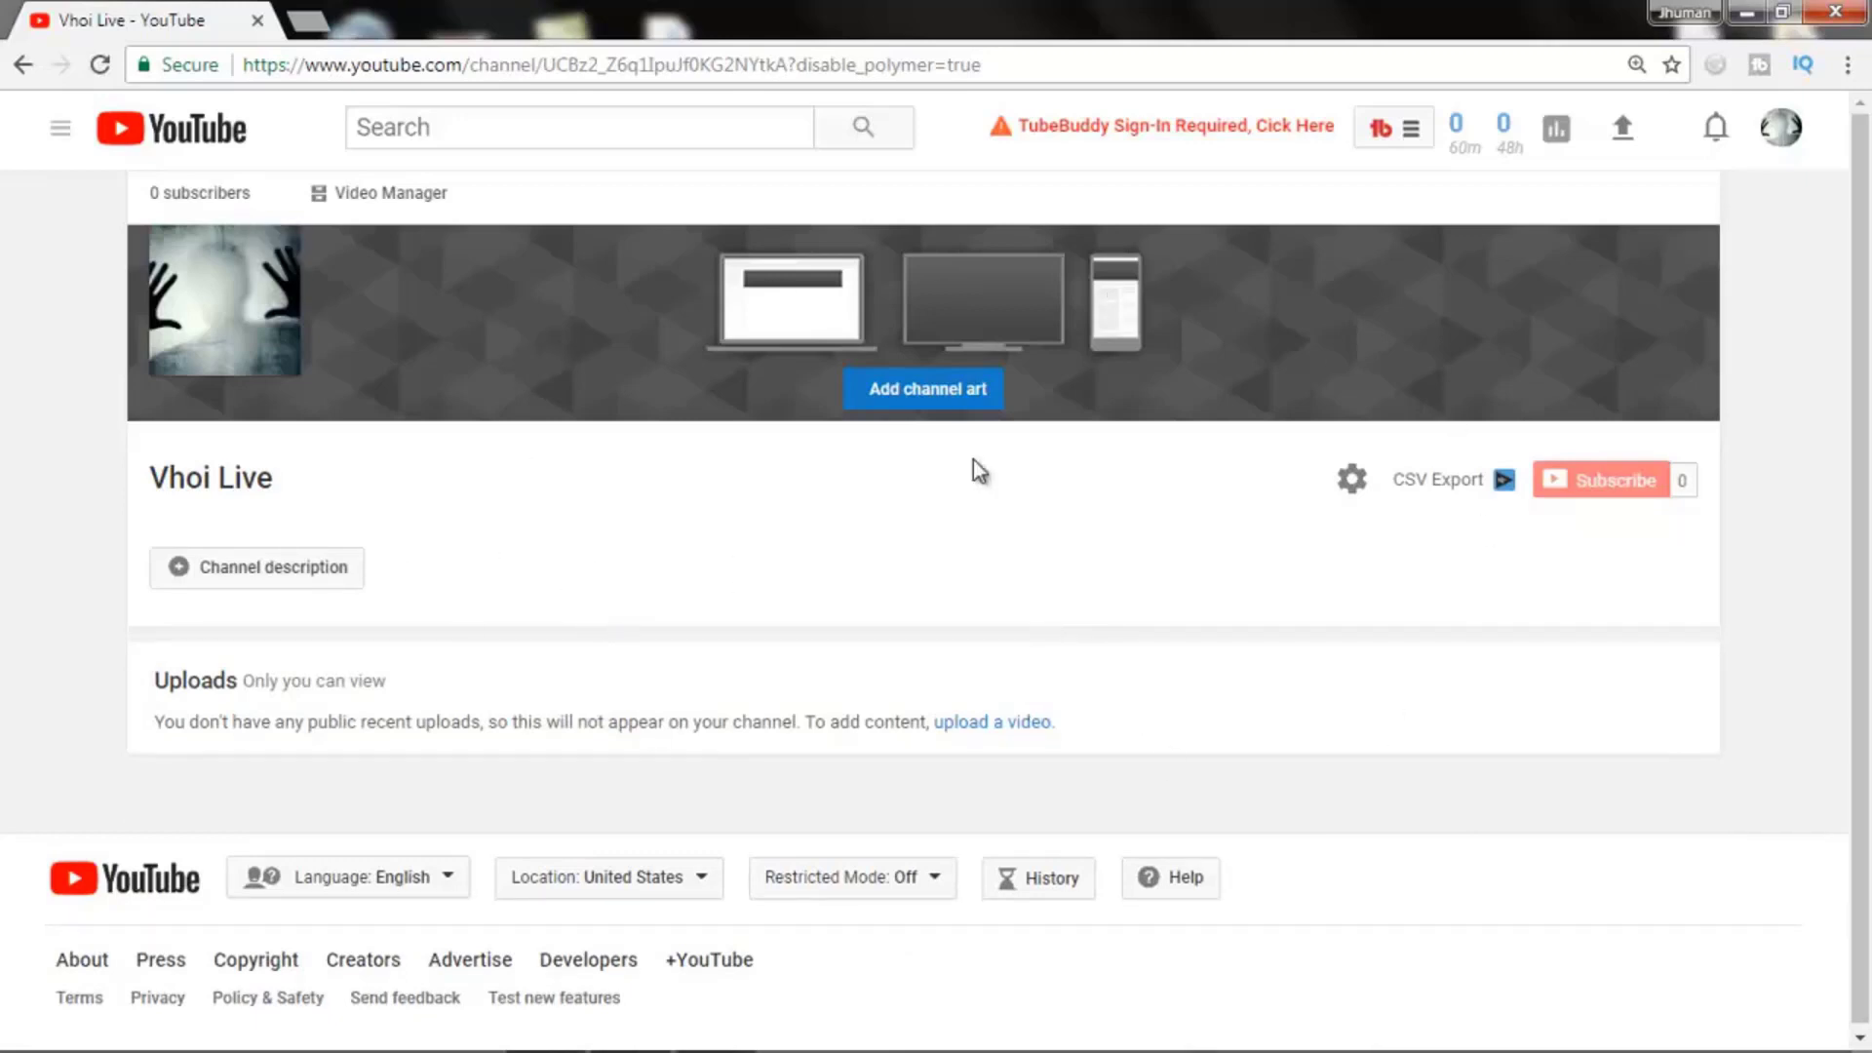
# Open the advanced page of the channel's YouTube account settings
pyautogui.click(1779, 136)
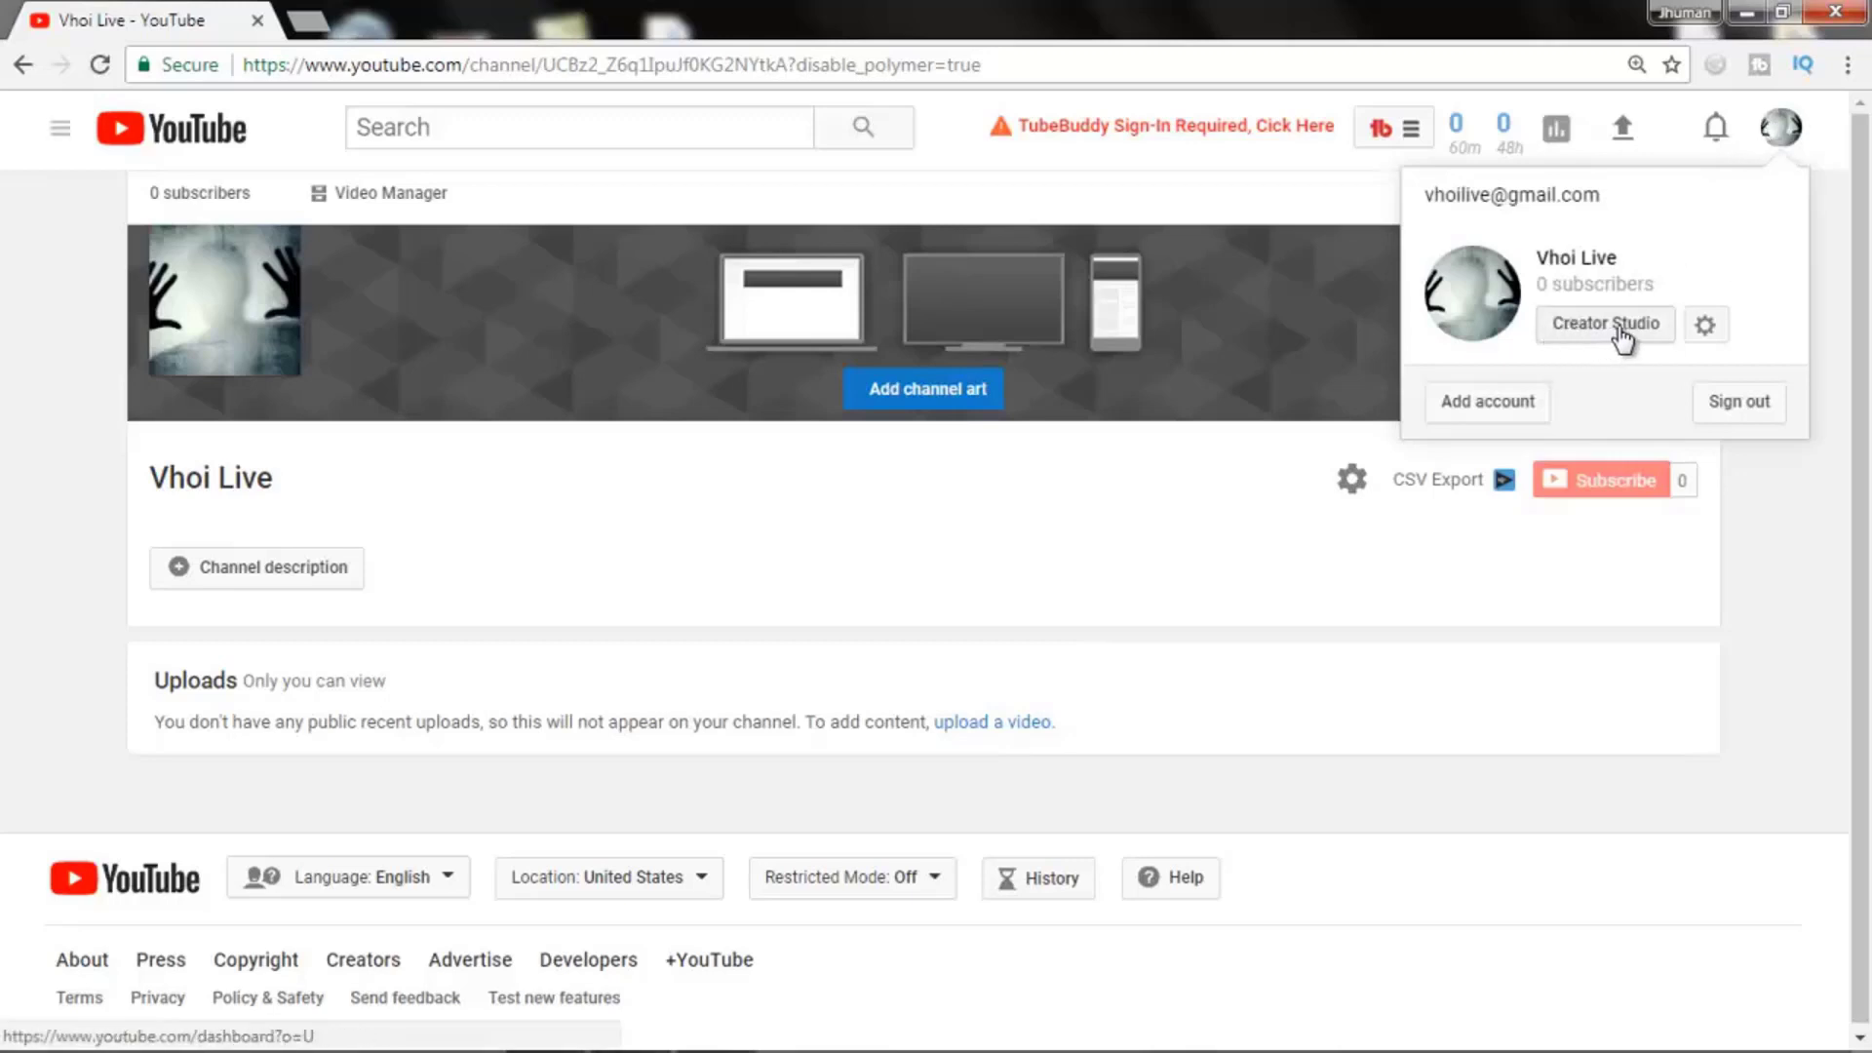
pyautogui.click(1704, 330)
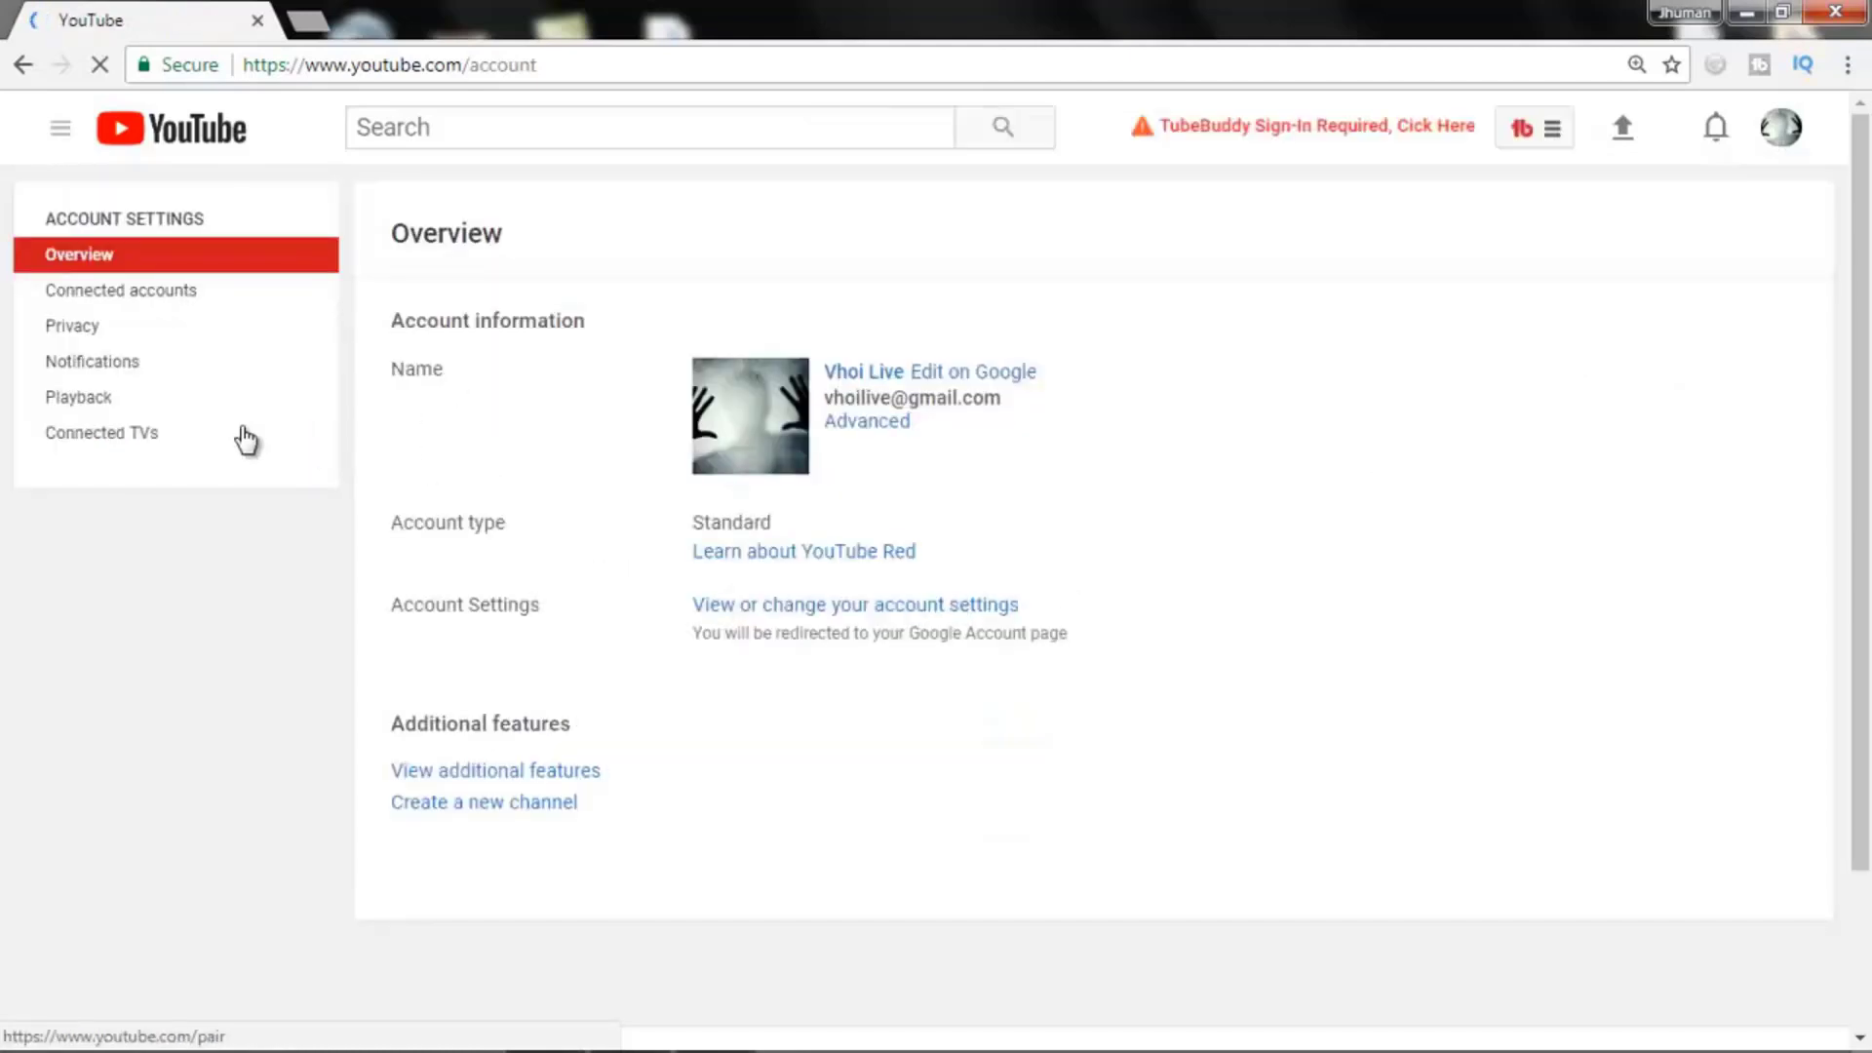
pyautogui.click(878, 435)
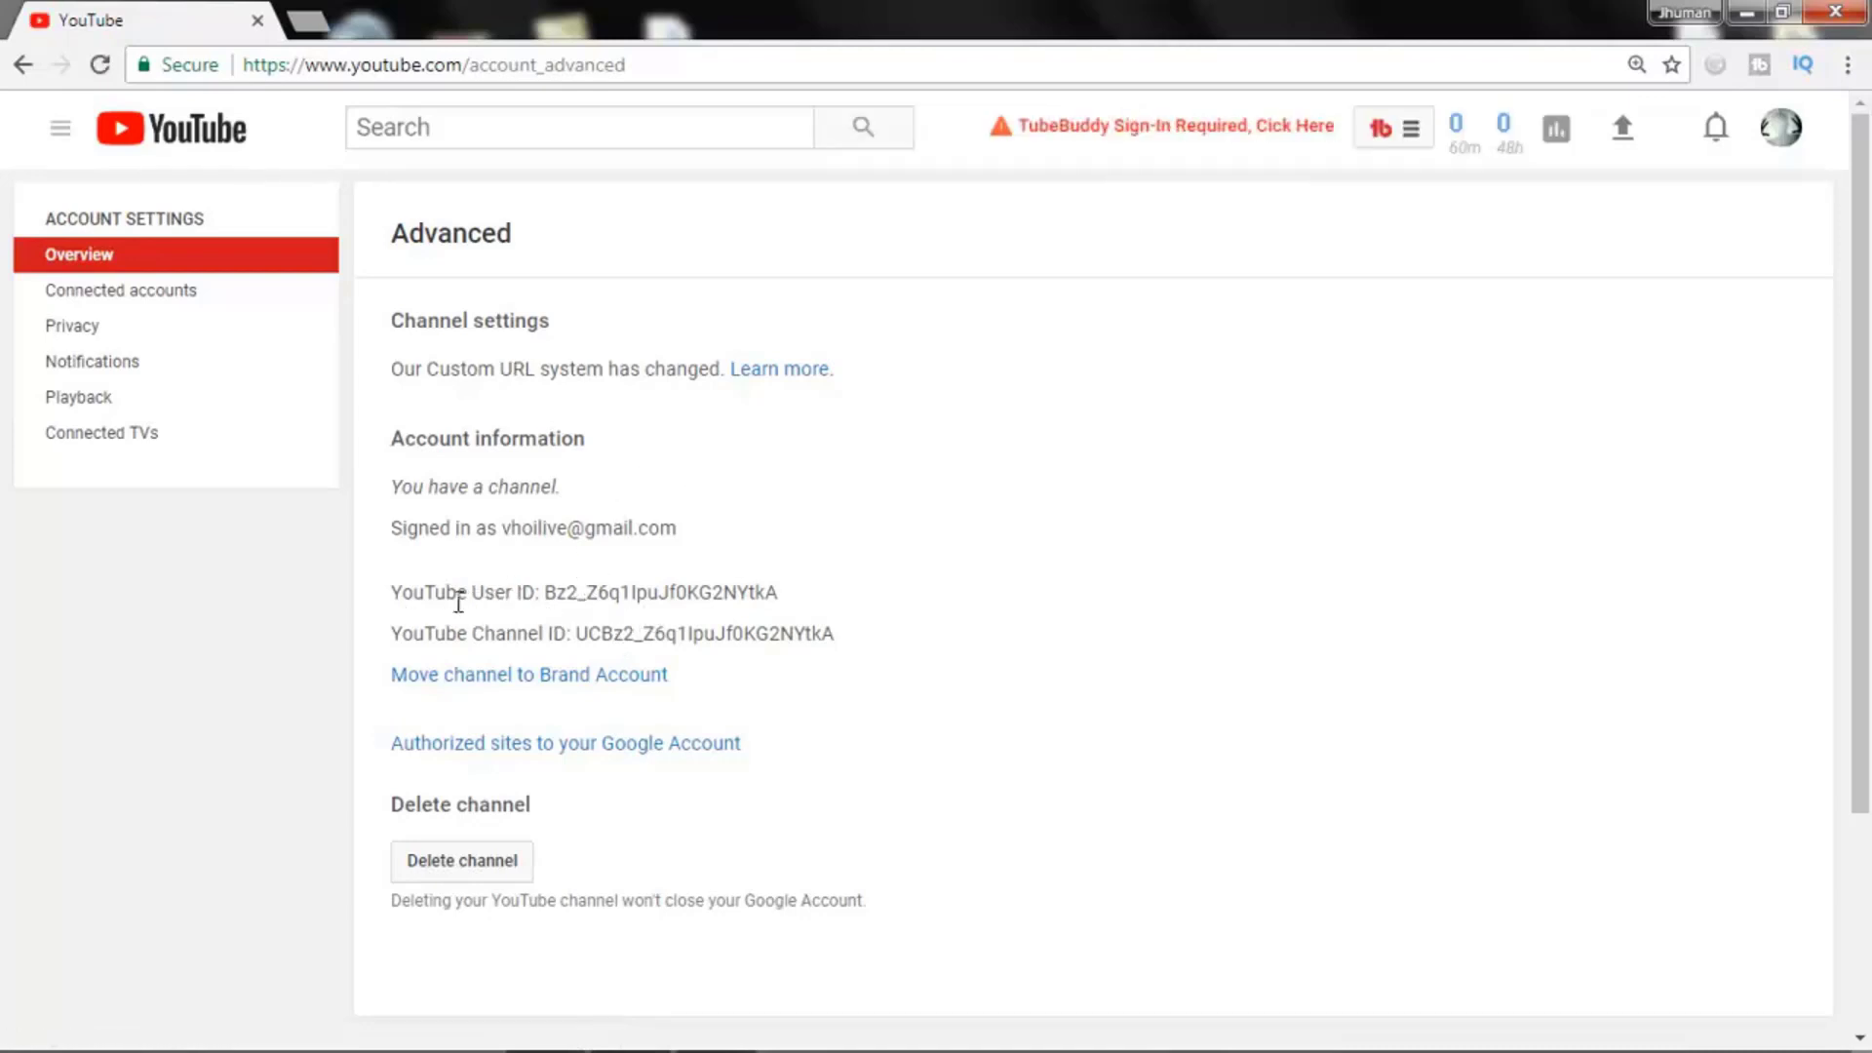
# Copy the YouTube channel ID from the account information
pyautogui.scroll(-2, 454, 585)
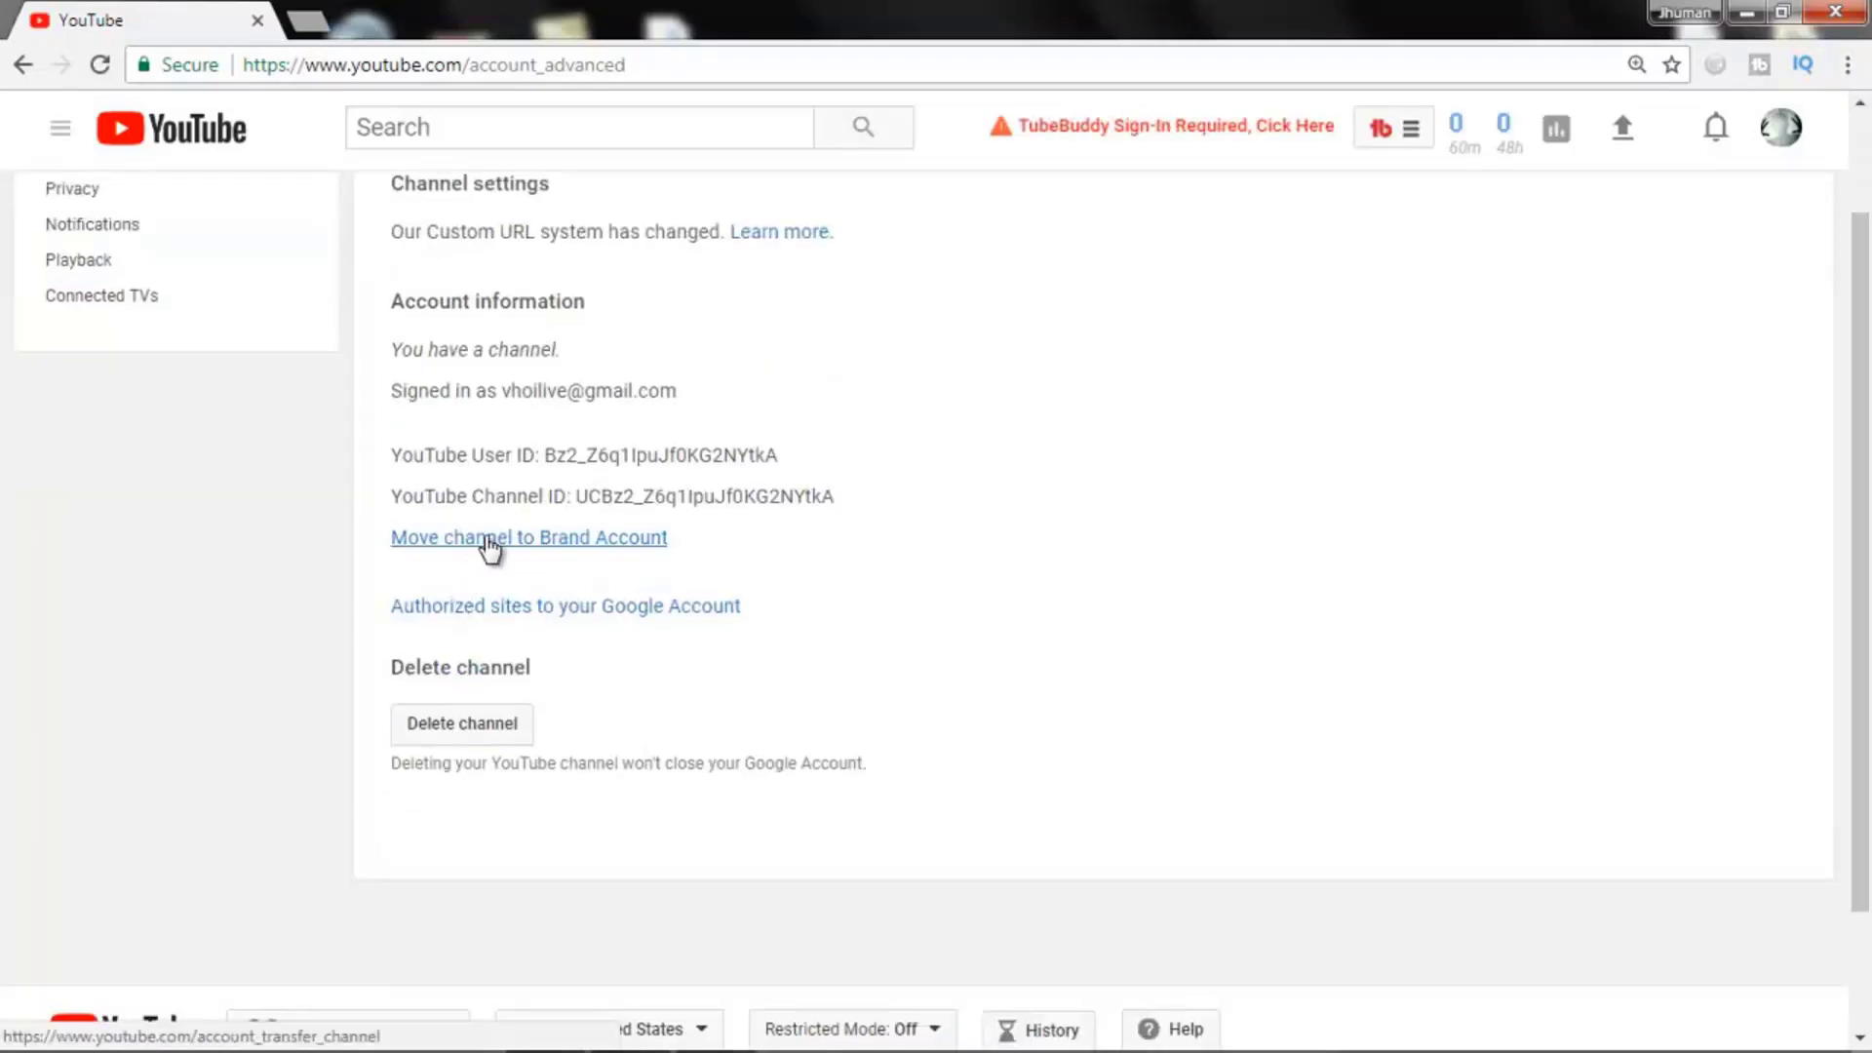
pyautogui.scroll(2, 487, 546)
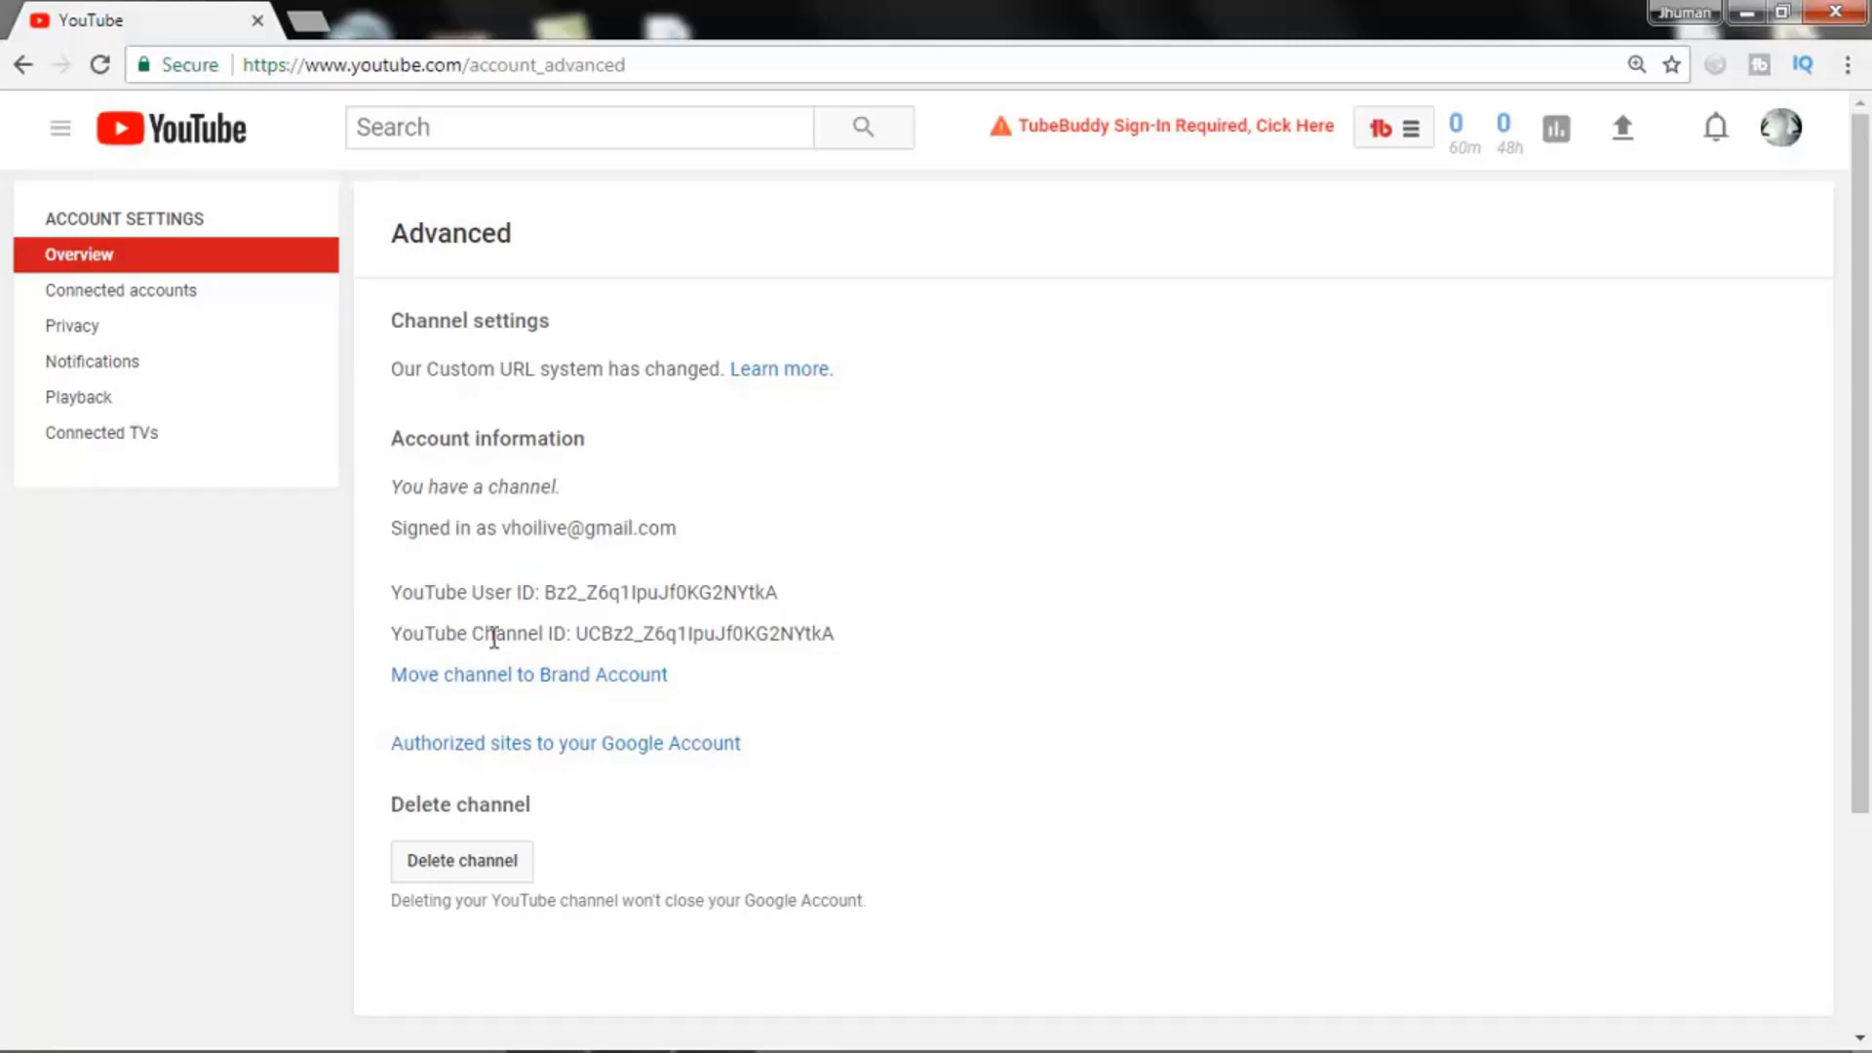
pyautogui.moveTo(580, 635); pyautogui.dragTo(829, 633)
pyautogui.rightClick(829, 634)
pyautogui.click(851, 650)
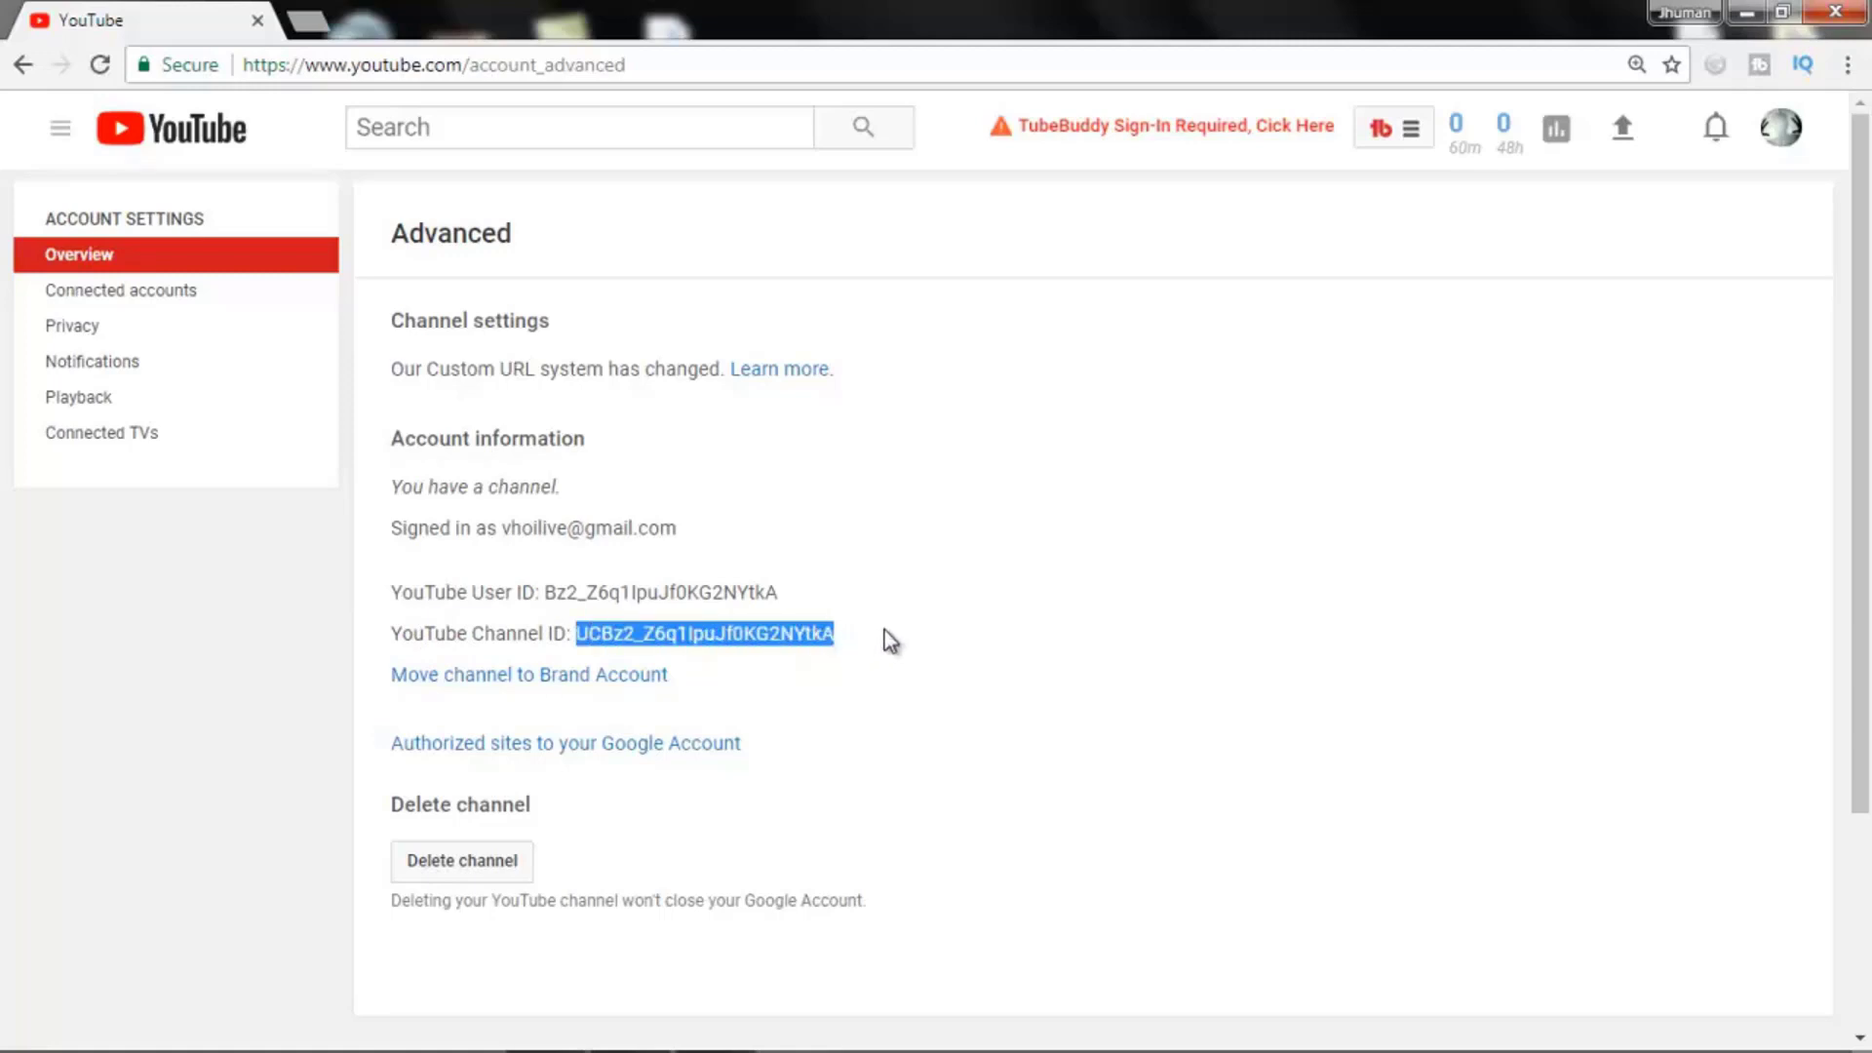
pyautogui.click(817, 655)
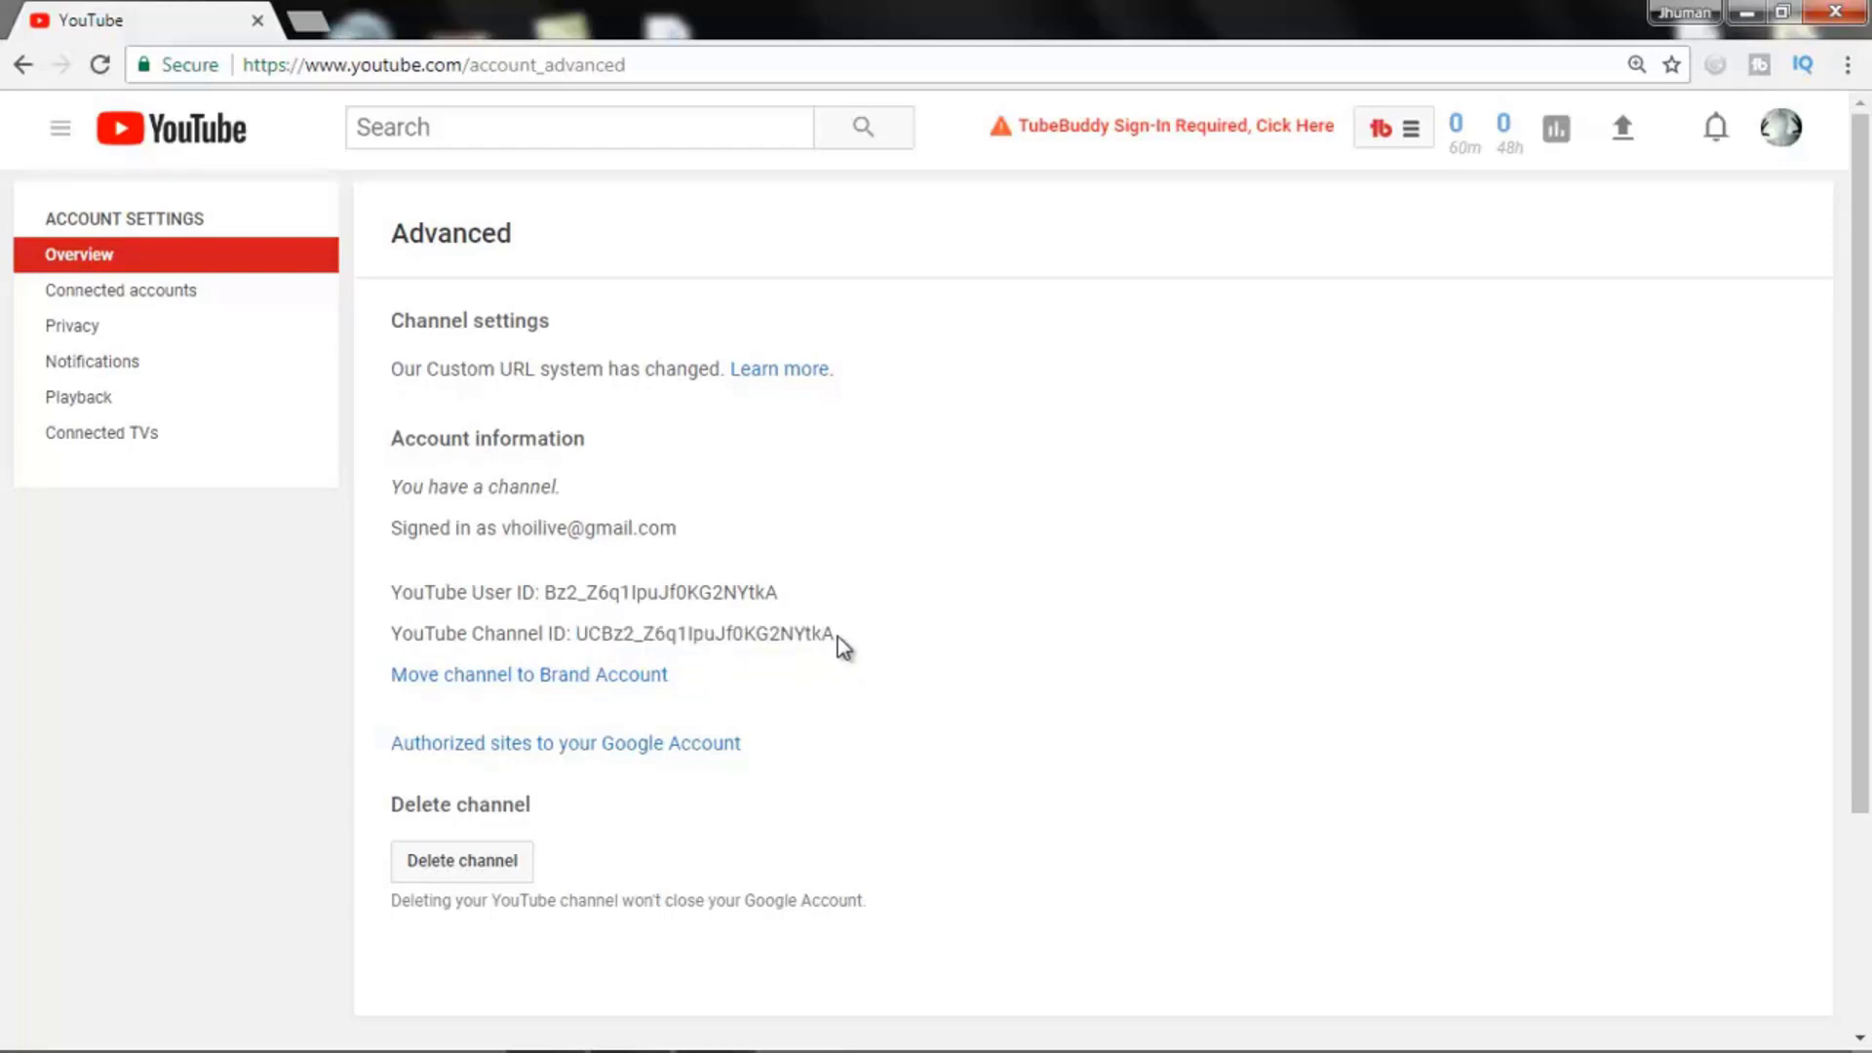
pyautogui.moveTo(837, 636); pyautogui.dragTo(590, 615)
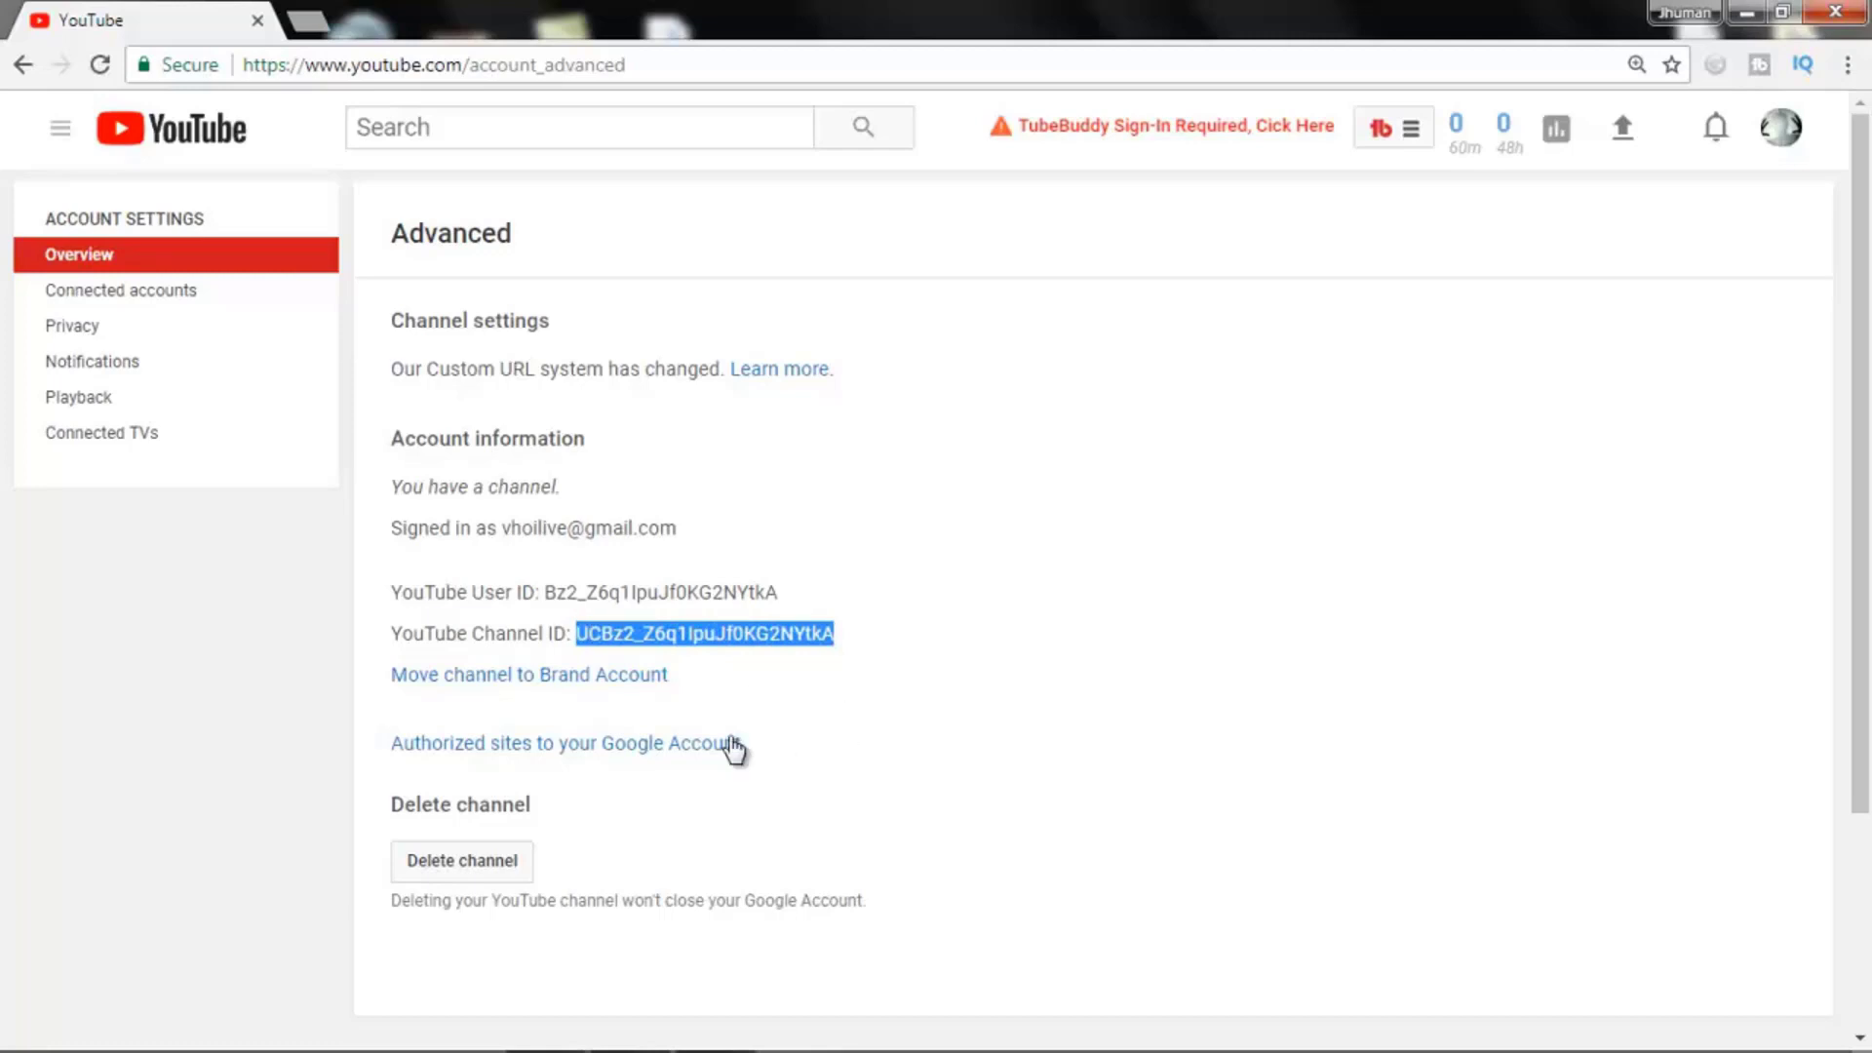
pyautogui.click(836, 697)
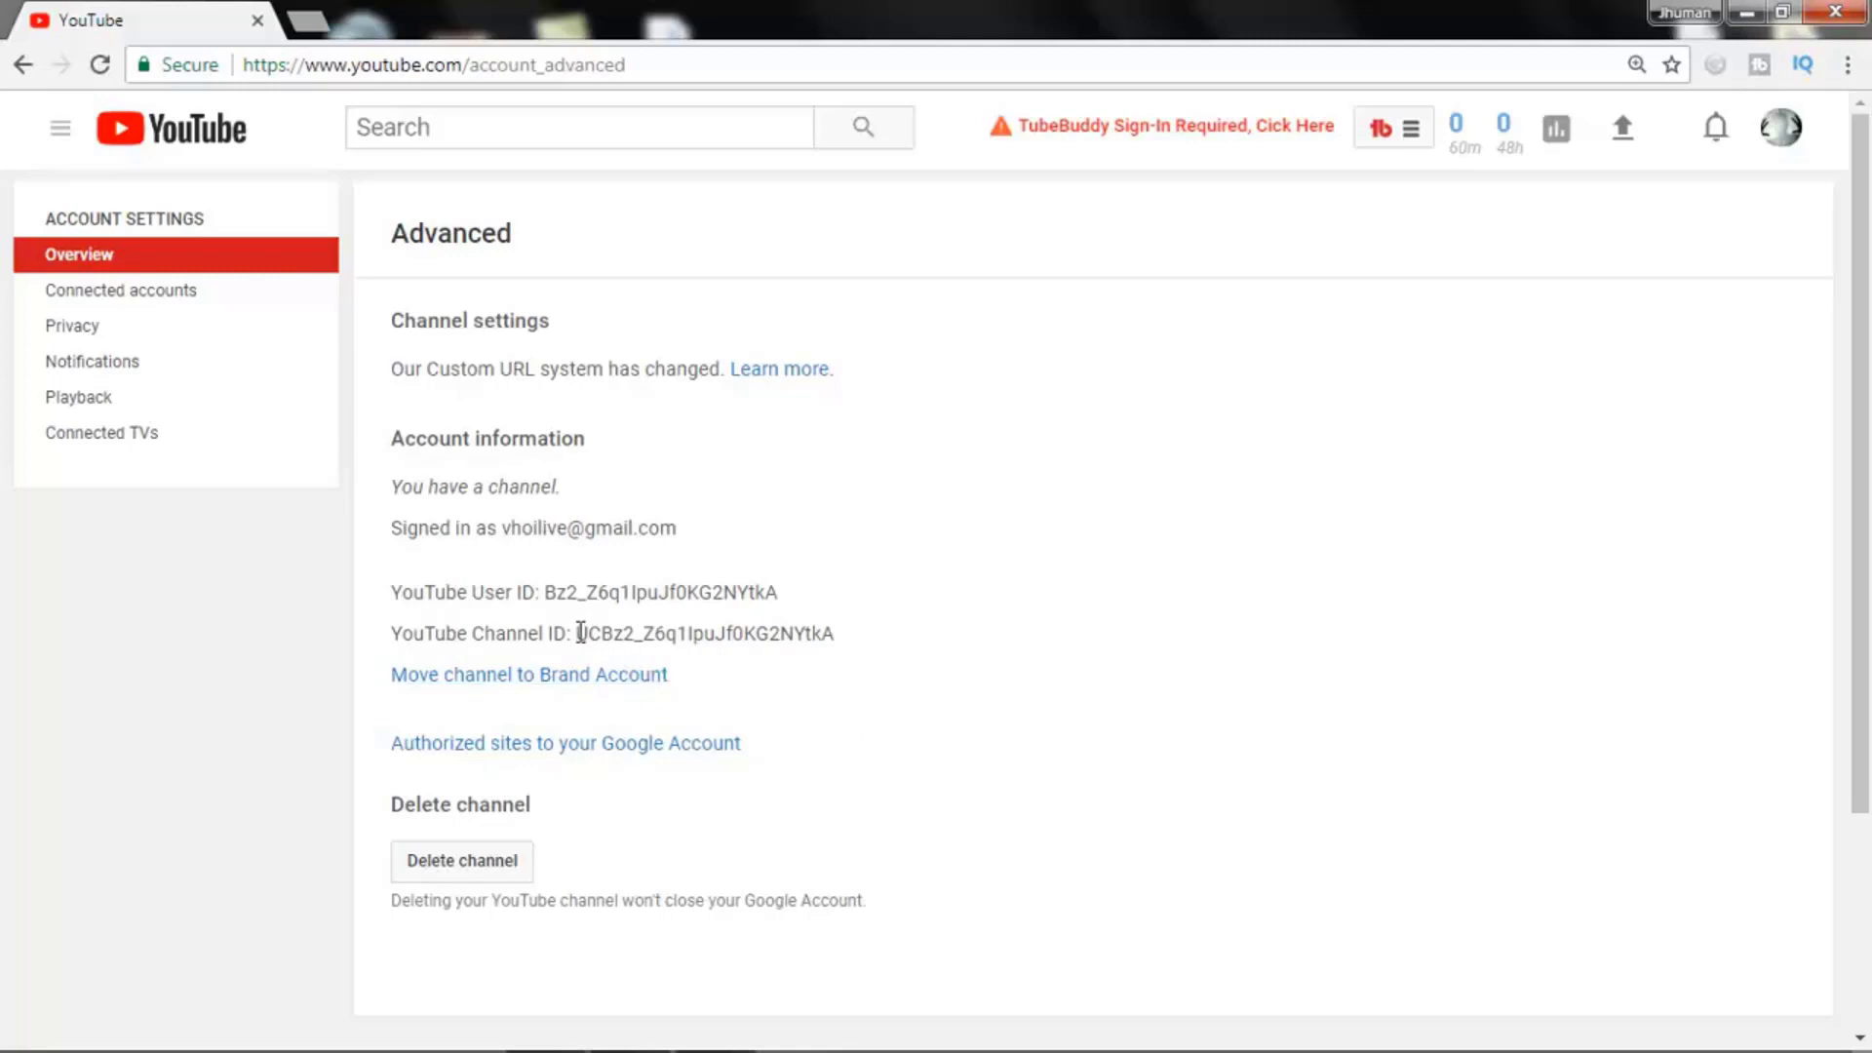
pyautogui.moveTo(580, 632); pyautogui.dragTo(848, 653)
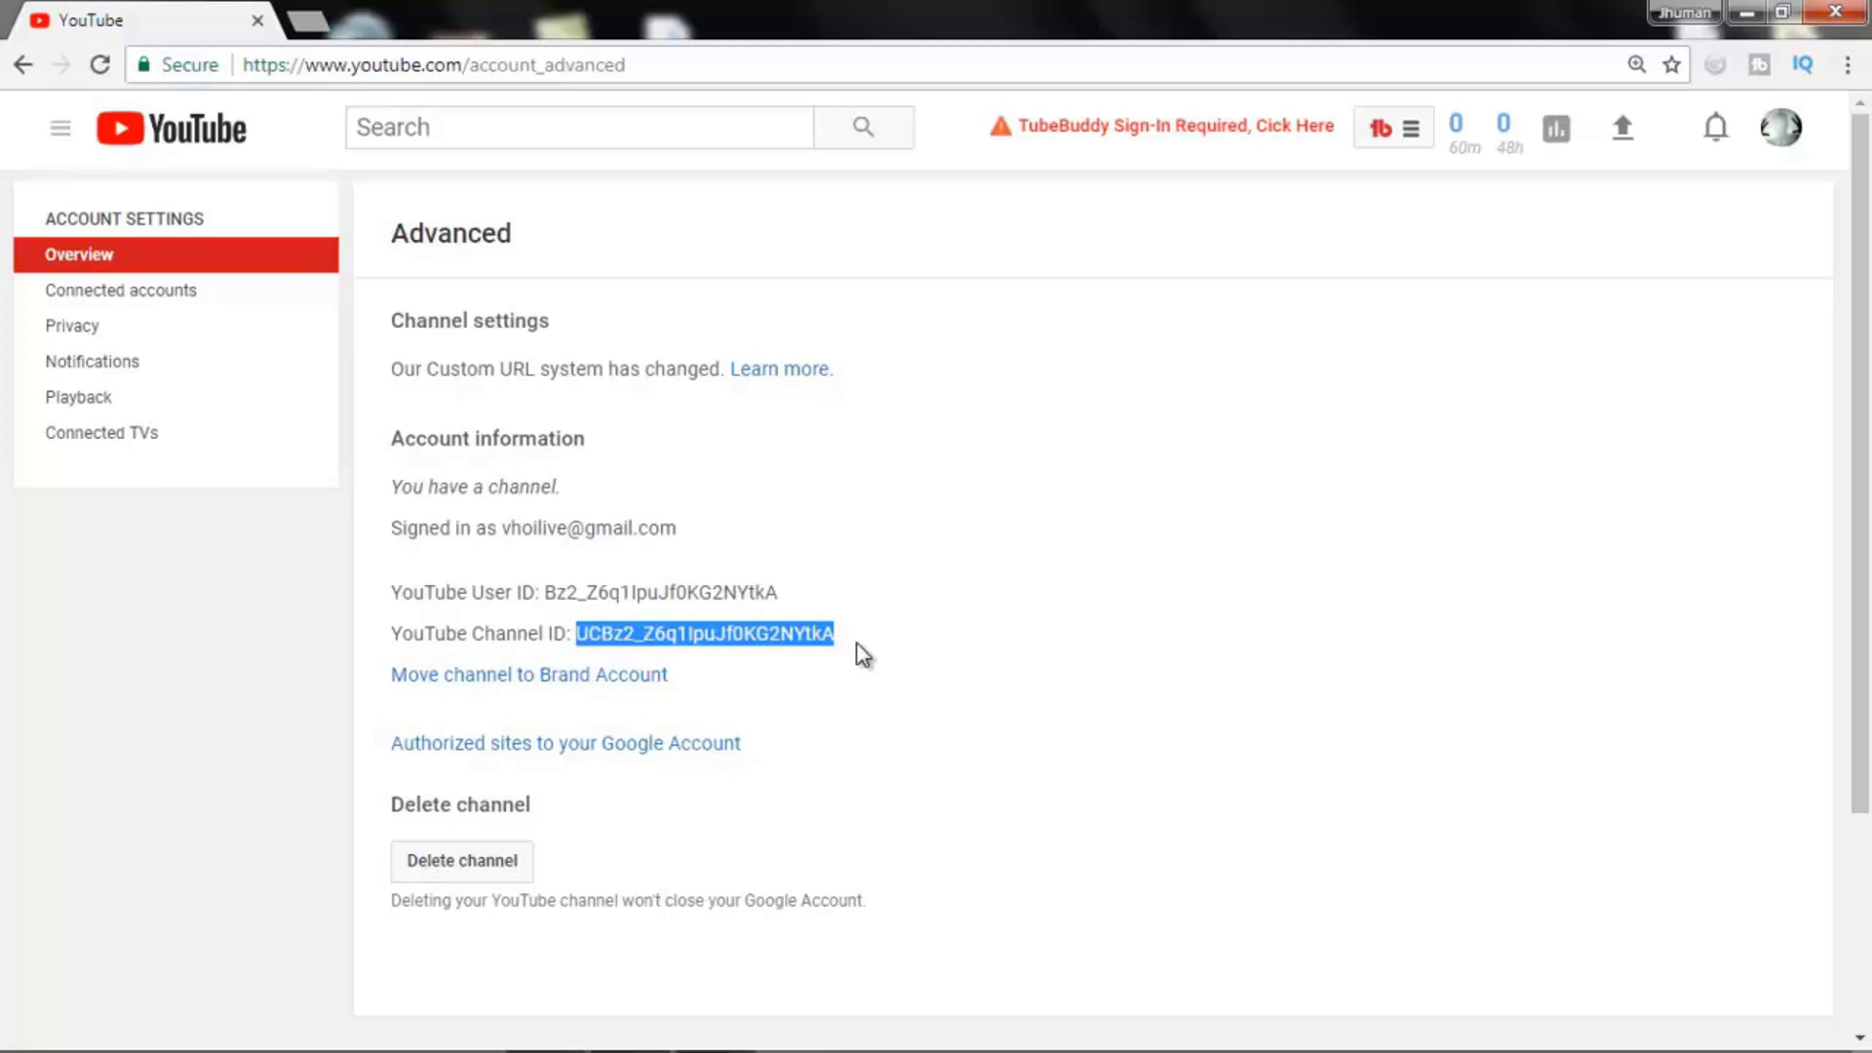
pyautogui.click(917, 646)
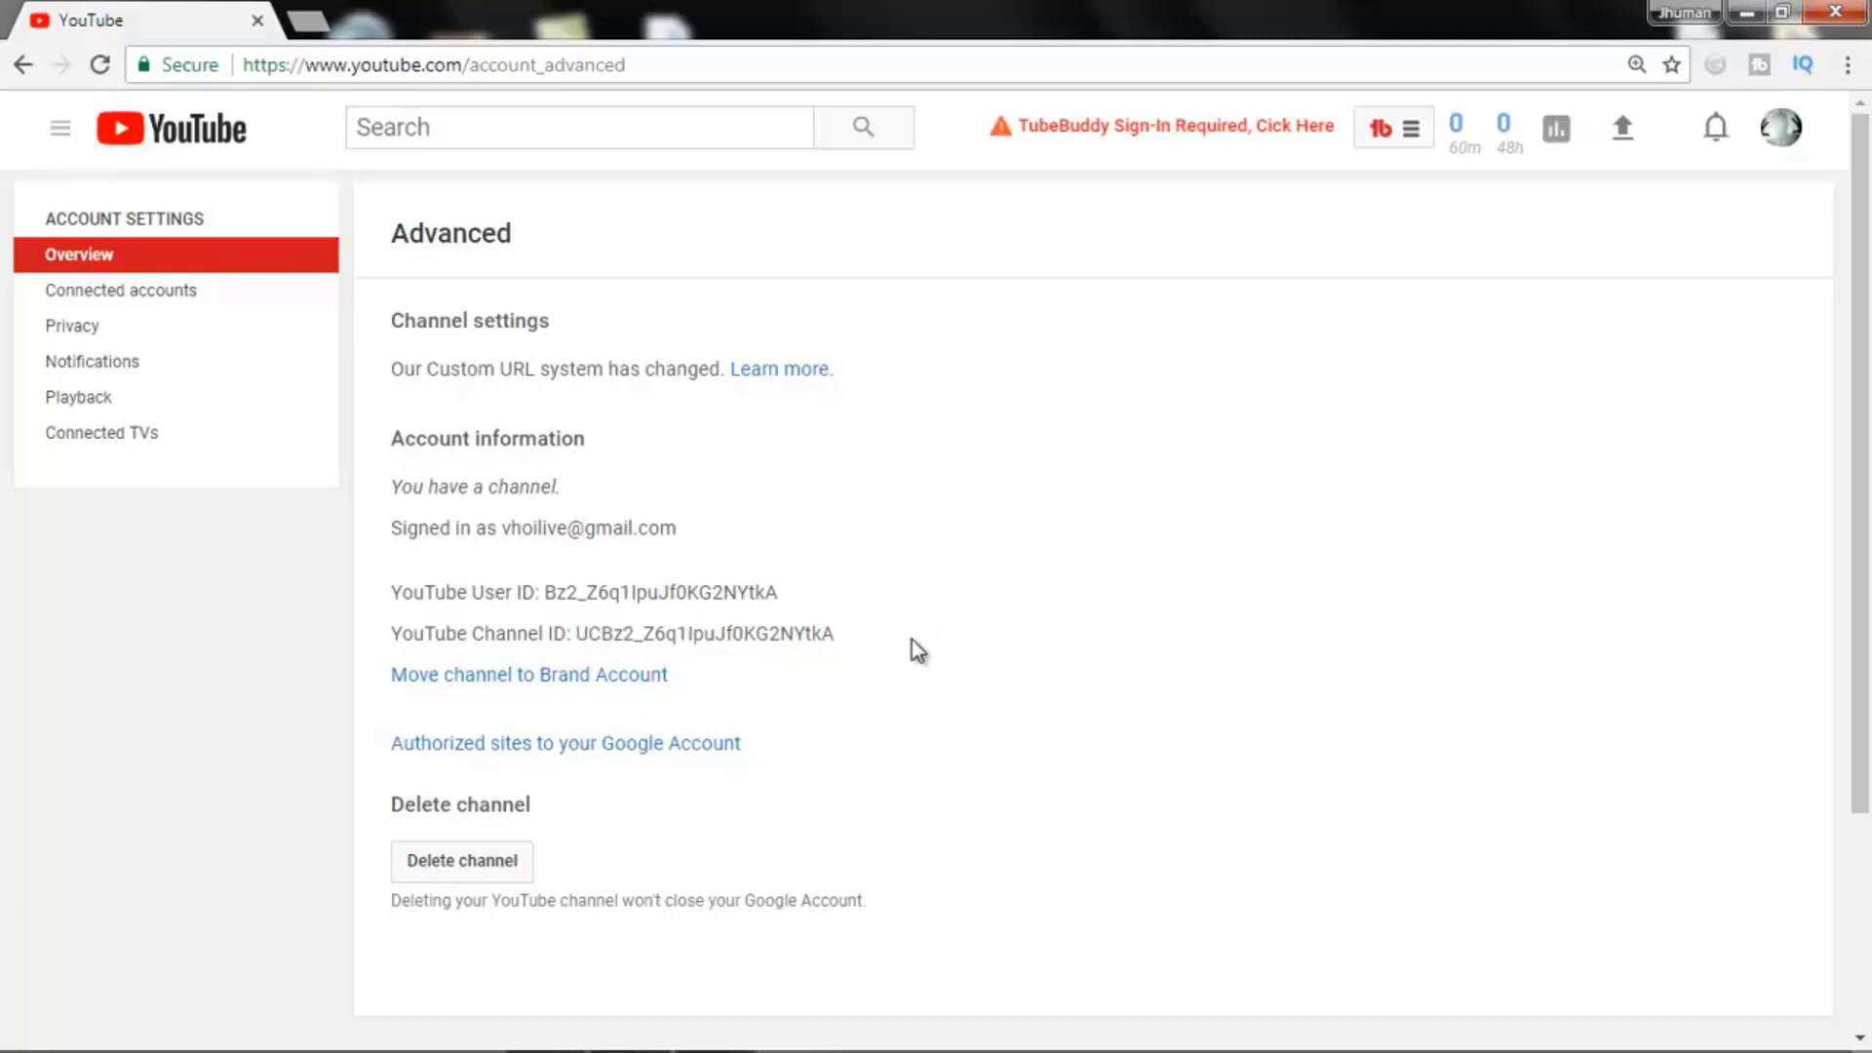
# Open the channel's Creator Studio dashboard and dismiss the tip about customizing it
pyautogui.click(1781, 137)
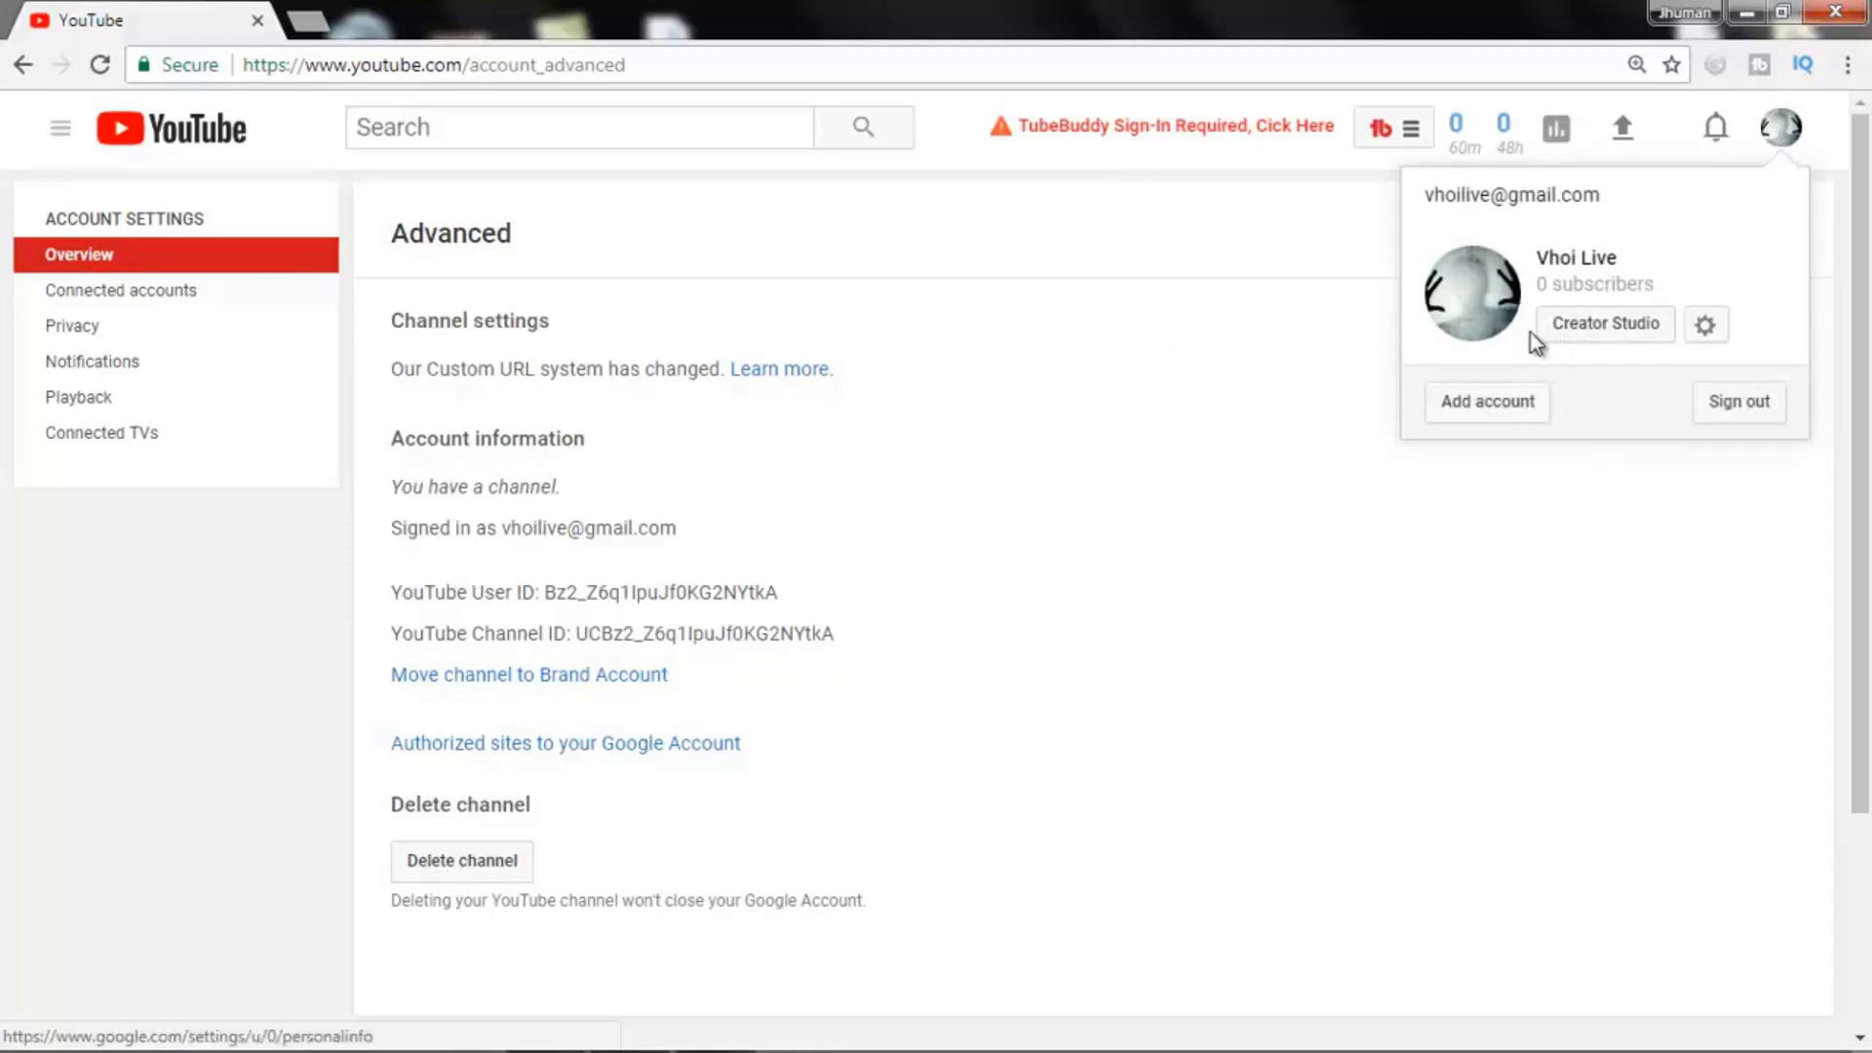
pyautogui.click(1614, 332)
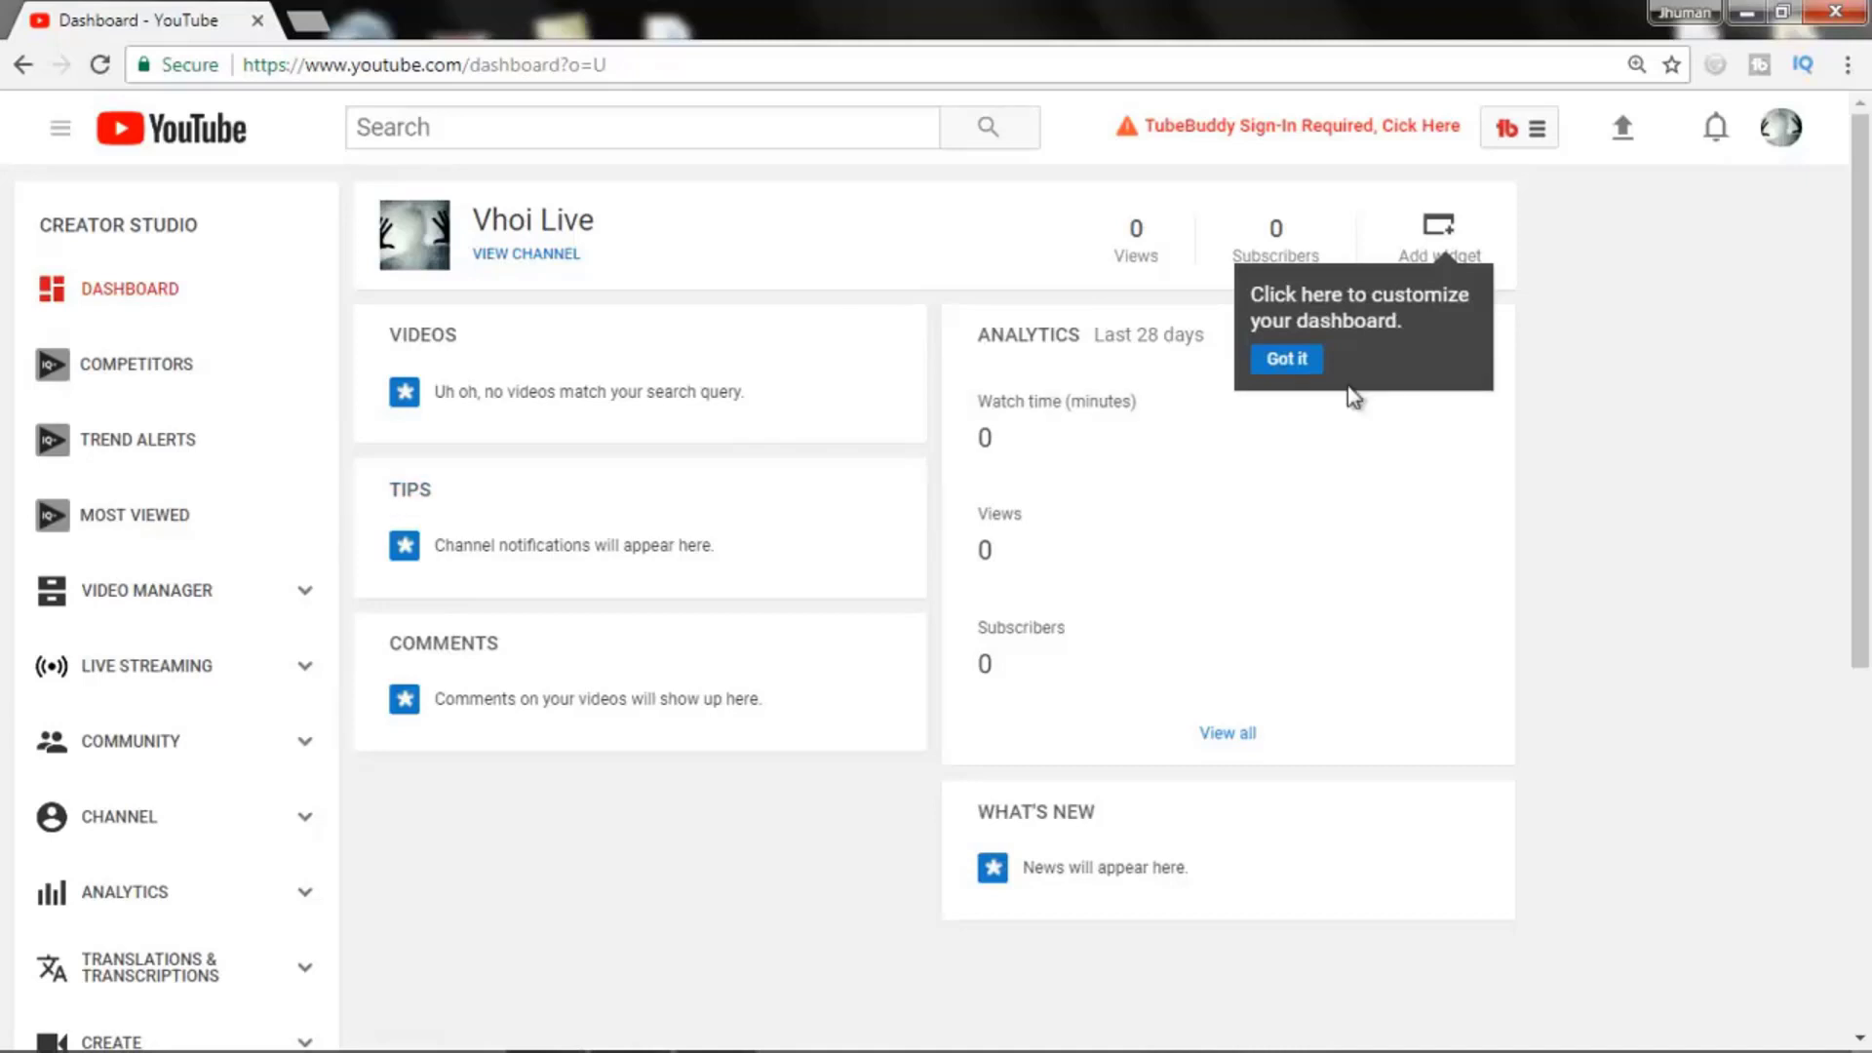
pyautogui.click(1287, 359)
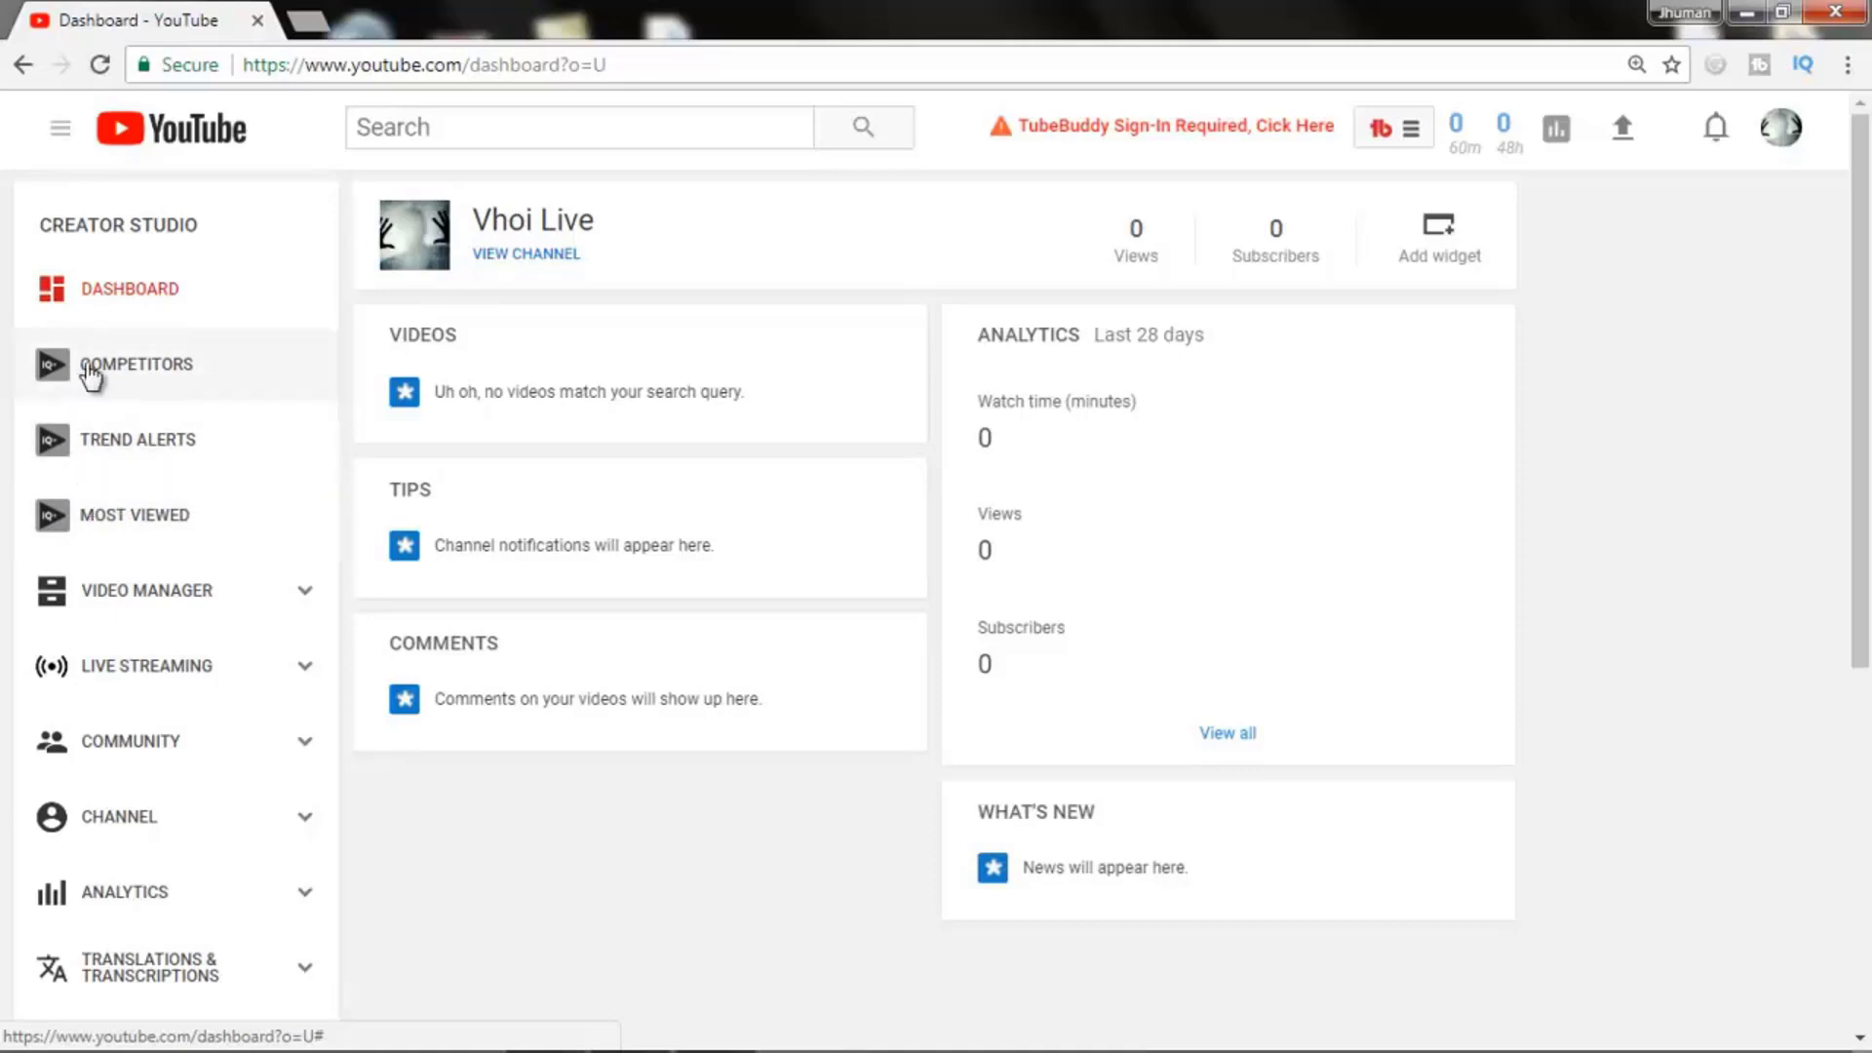
# Open the channel's Status and Features page and review its copyright and Community Guidelines status
pyautogui.scroll(-2, 153, 653)
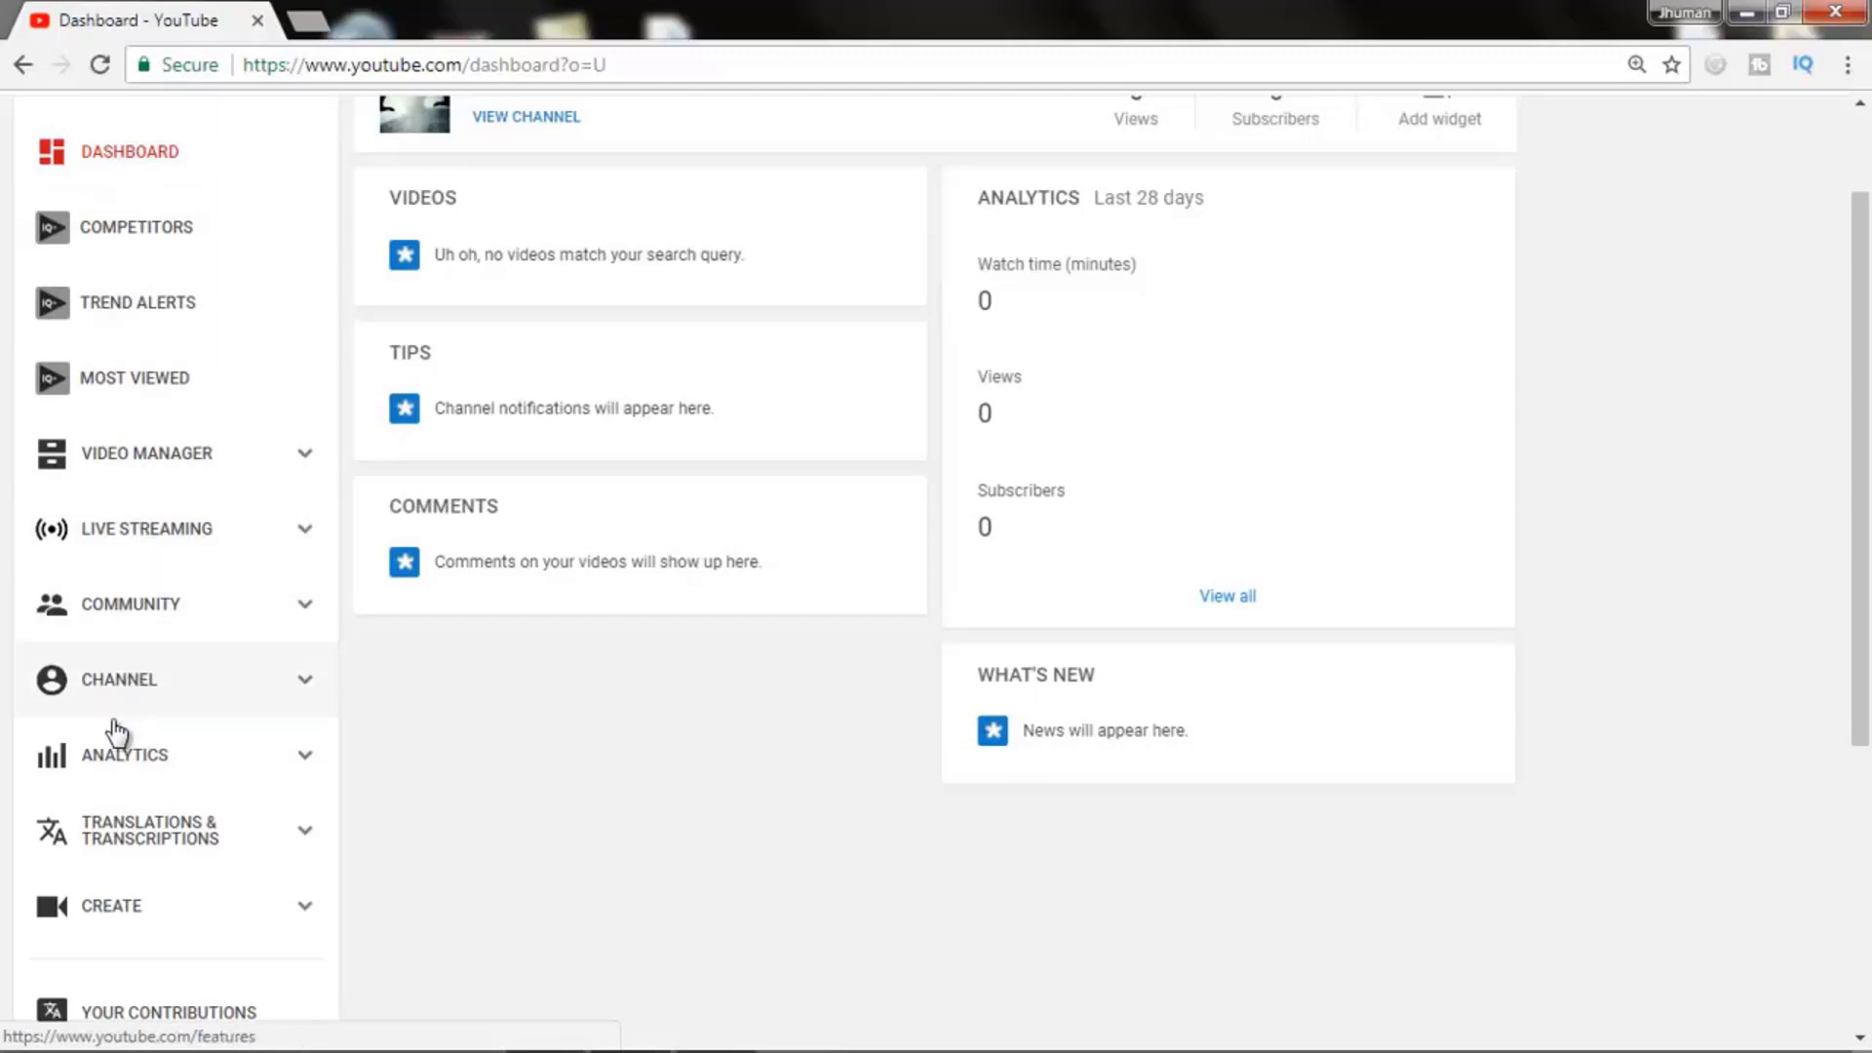
pyautogui.click(127, 692)
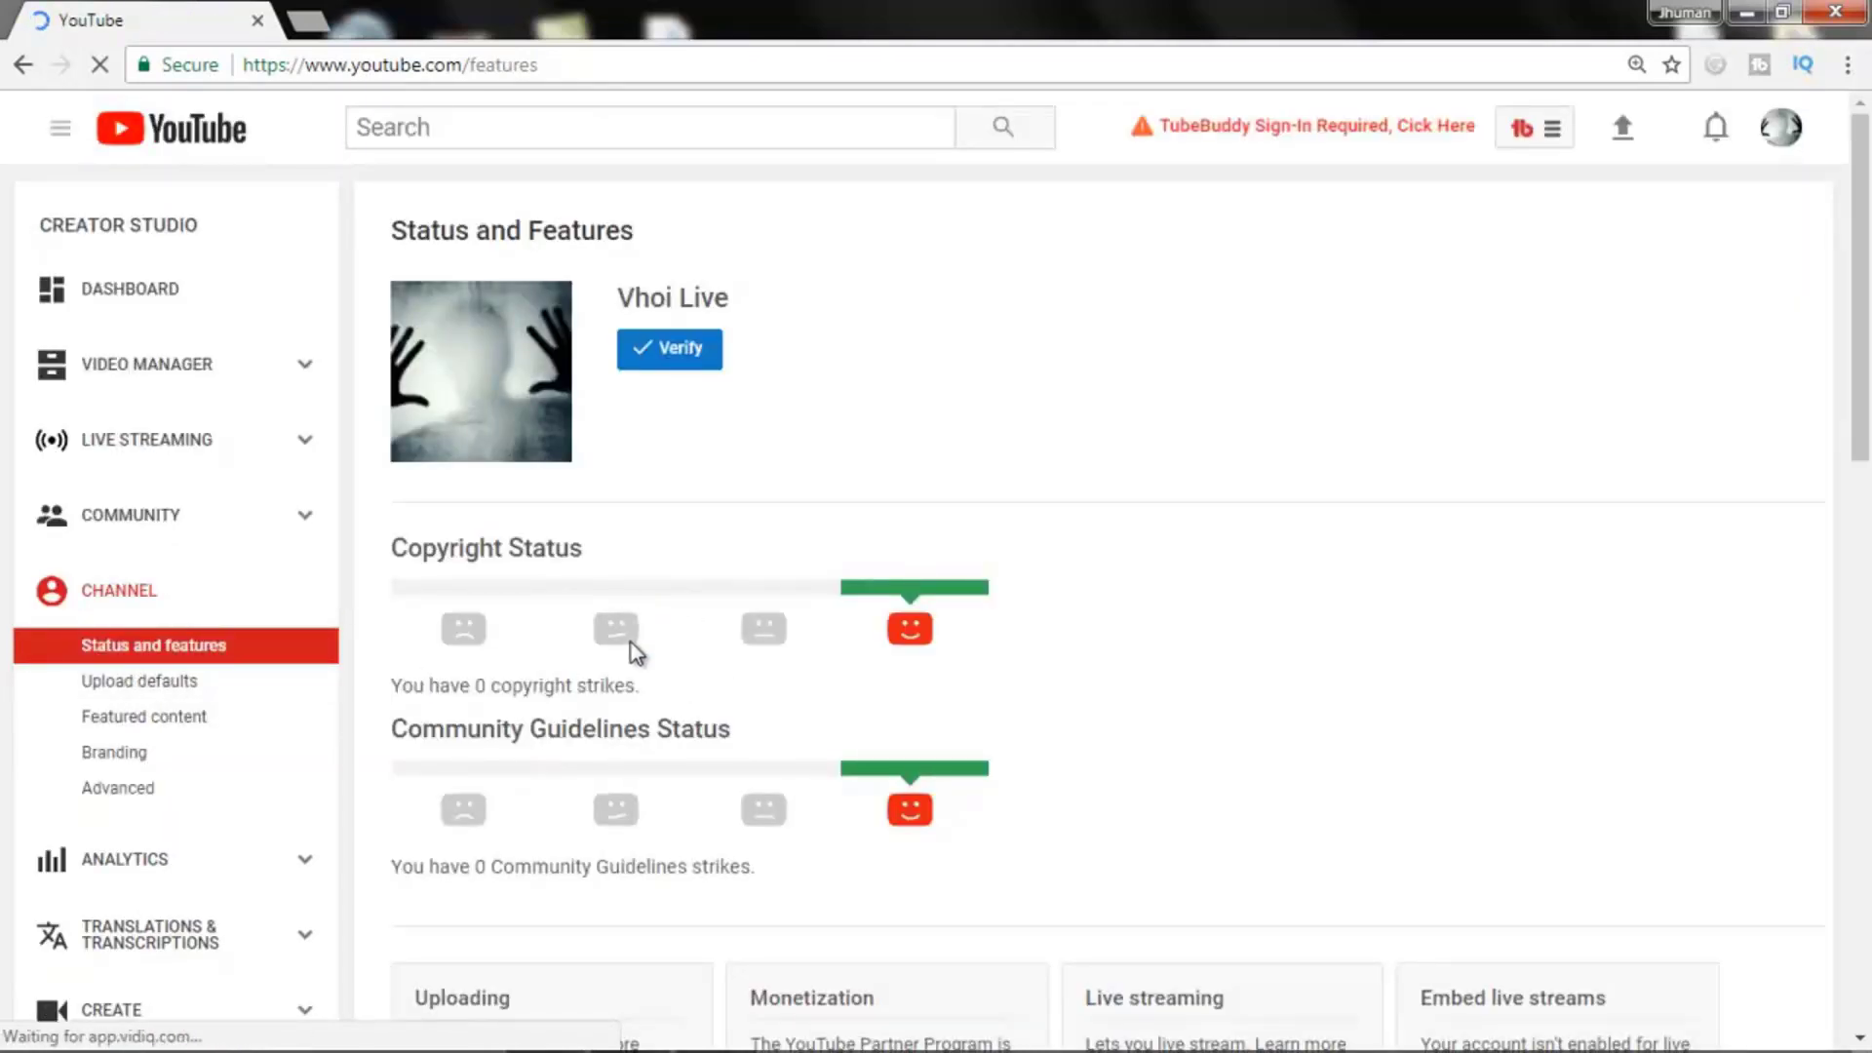
pyautogui.scroll(-2, 630, 645)
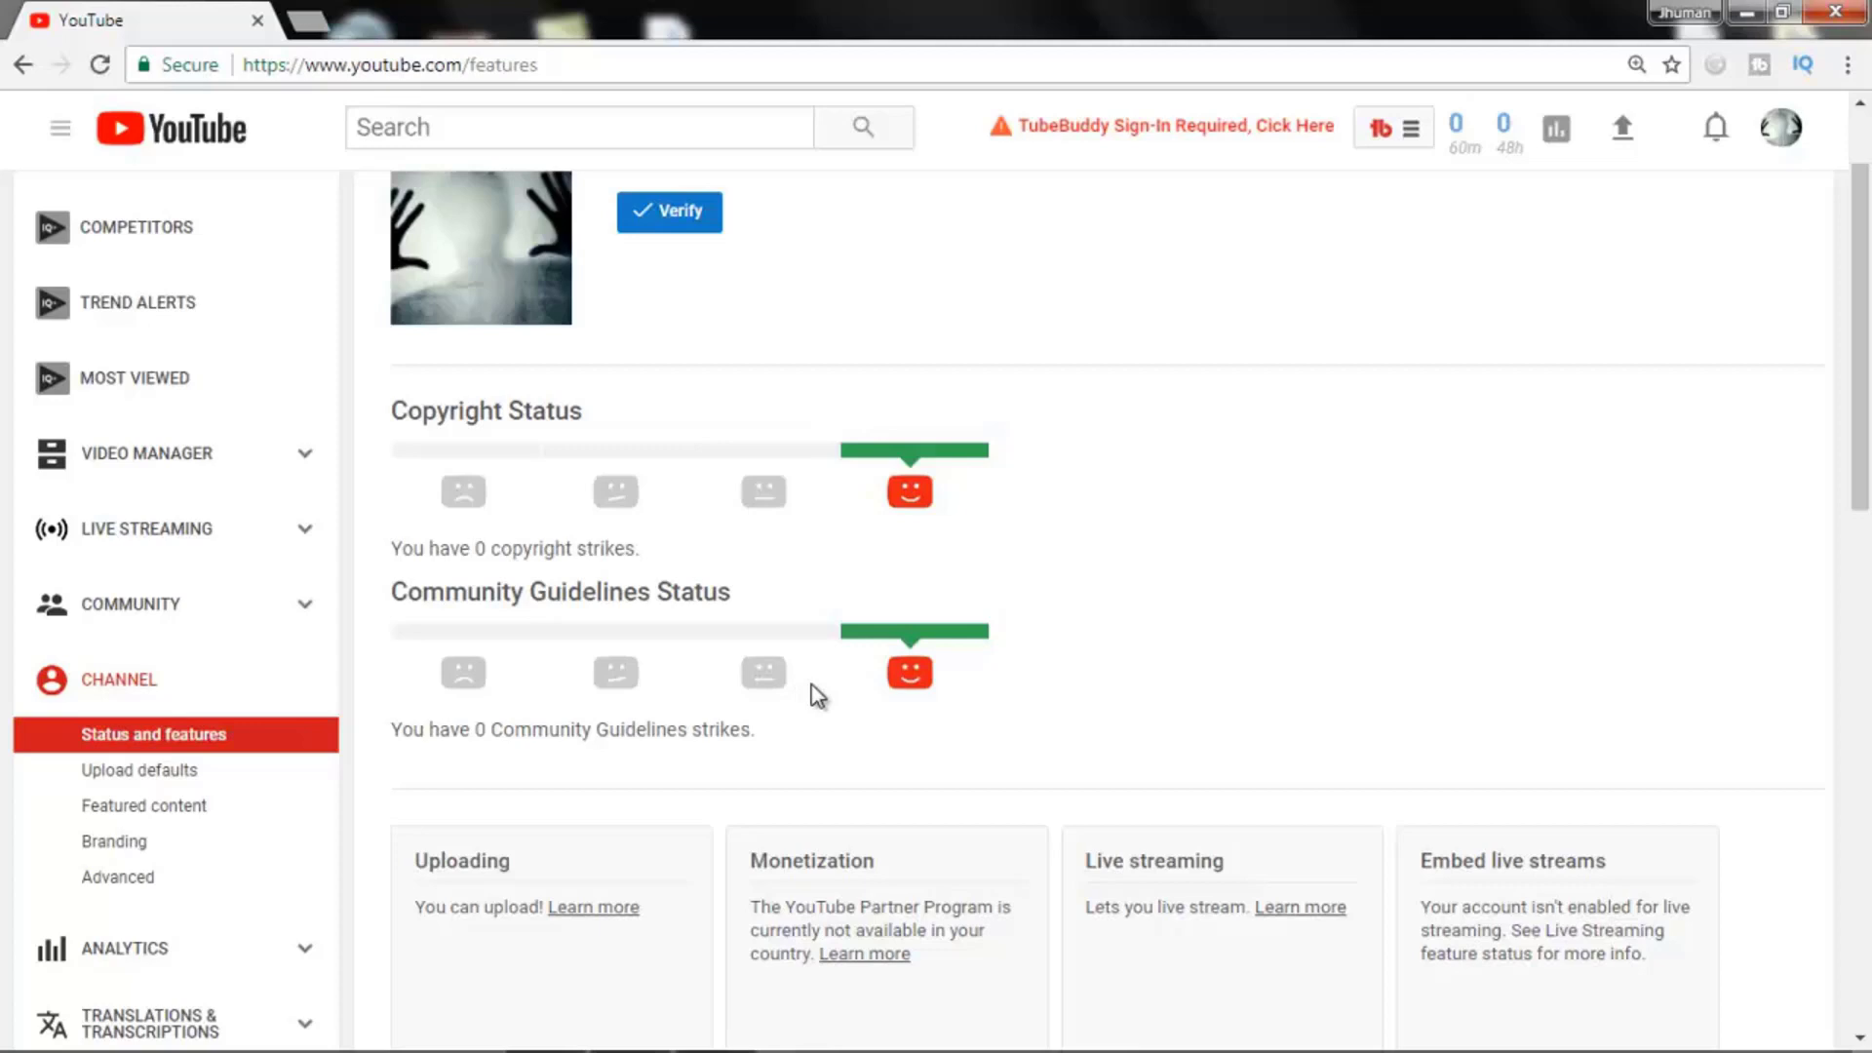
pyautogui.scroll(2, 817, 695)
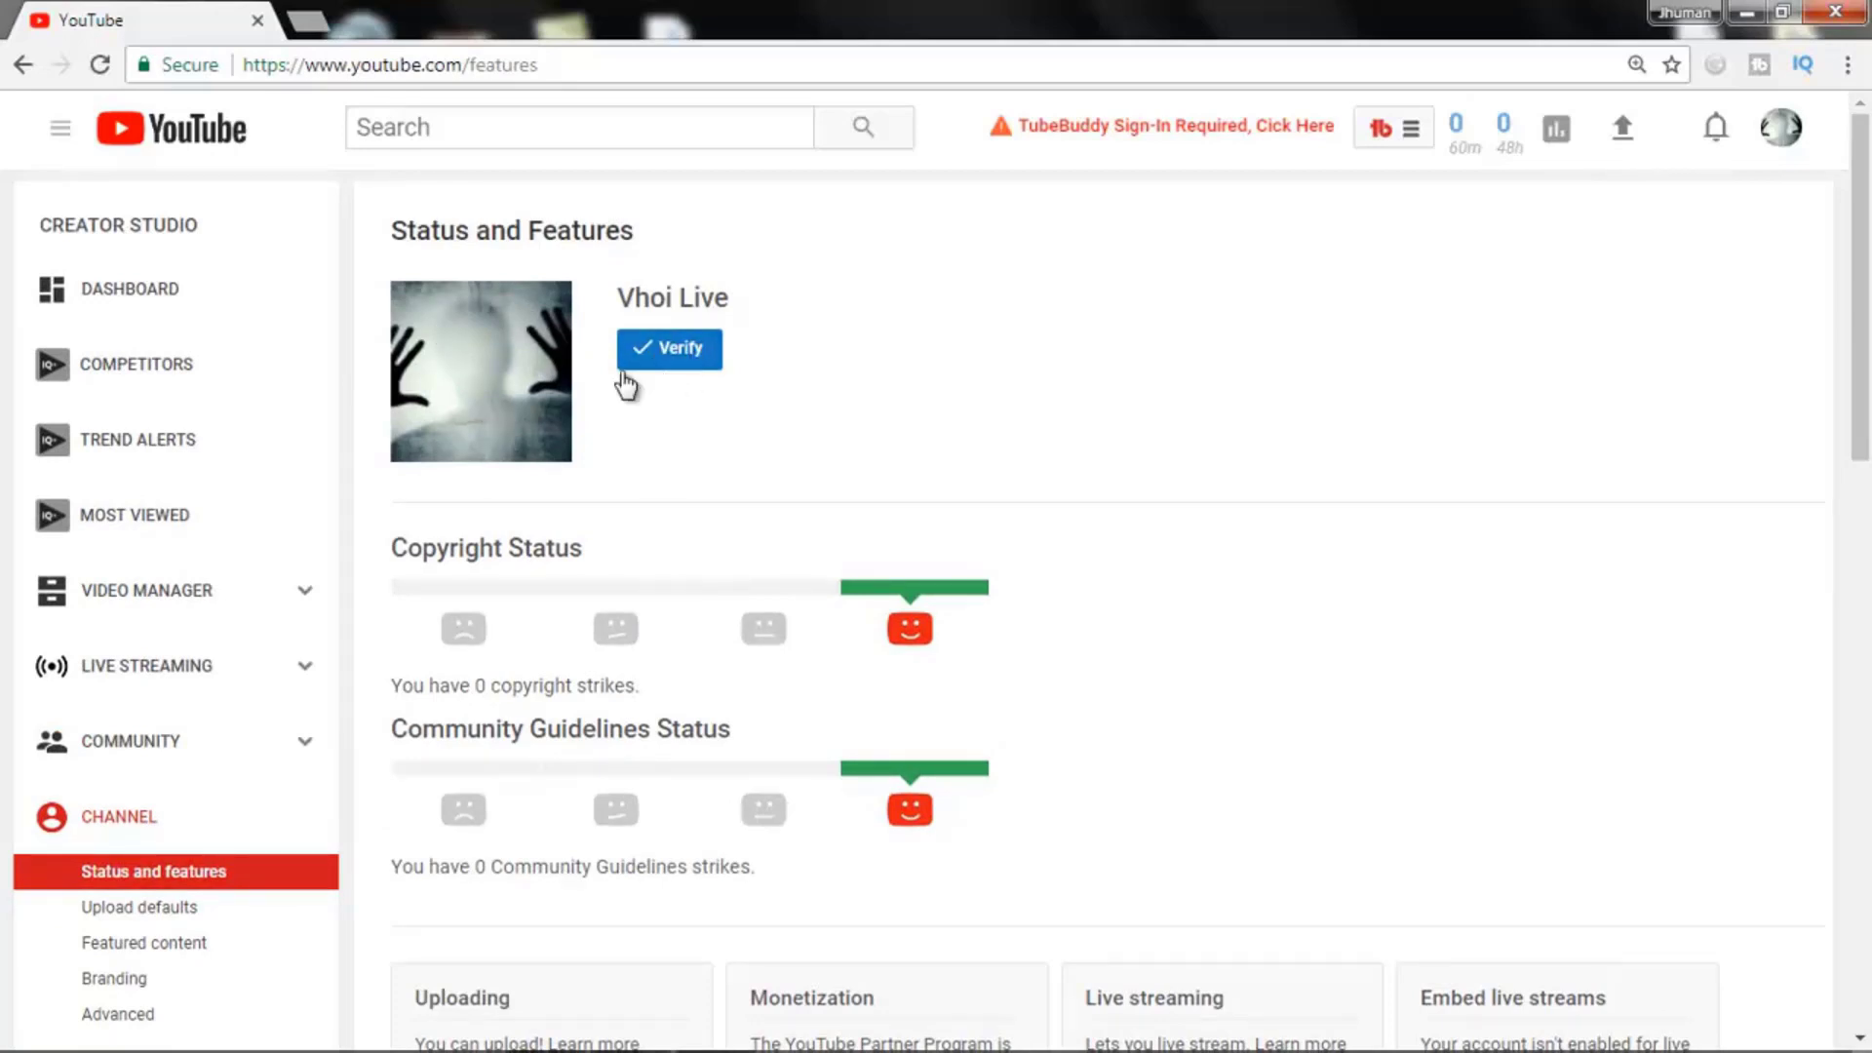
# Try the account verification form with Bangladesh as the country and the code sent by text message, and return to Status and Features
pyautogui.click(669, 360)
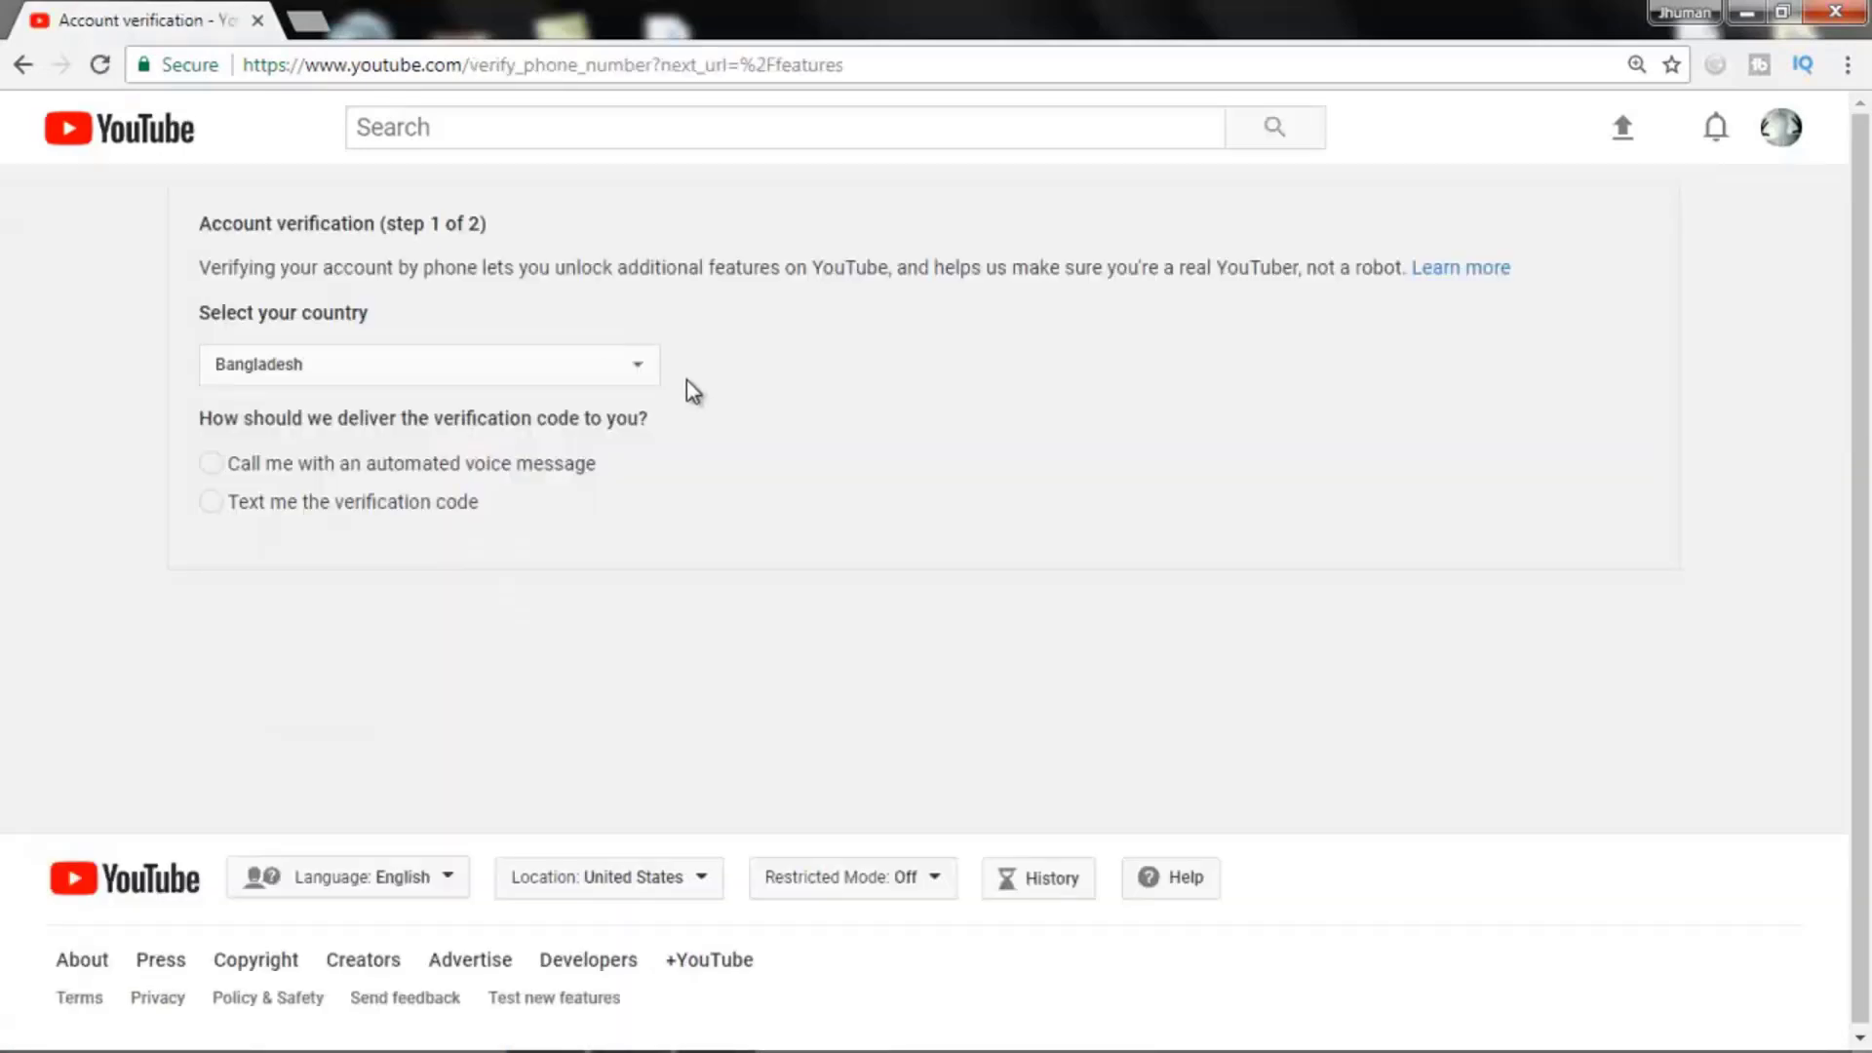
pyautogui.click(382, 367)
pyautogui.click(383, 366)
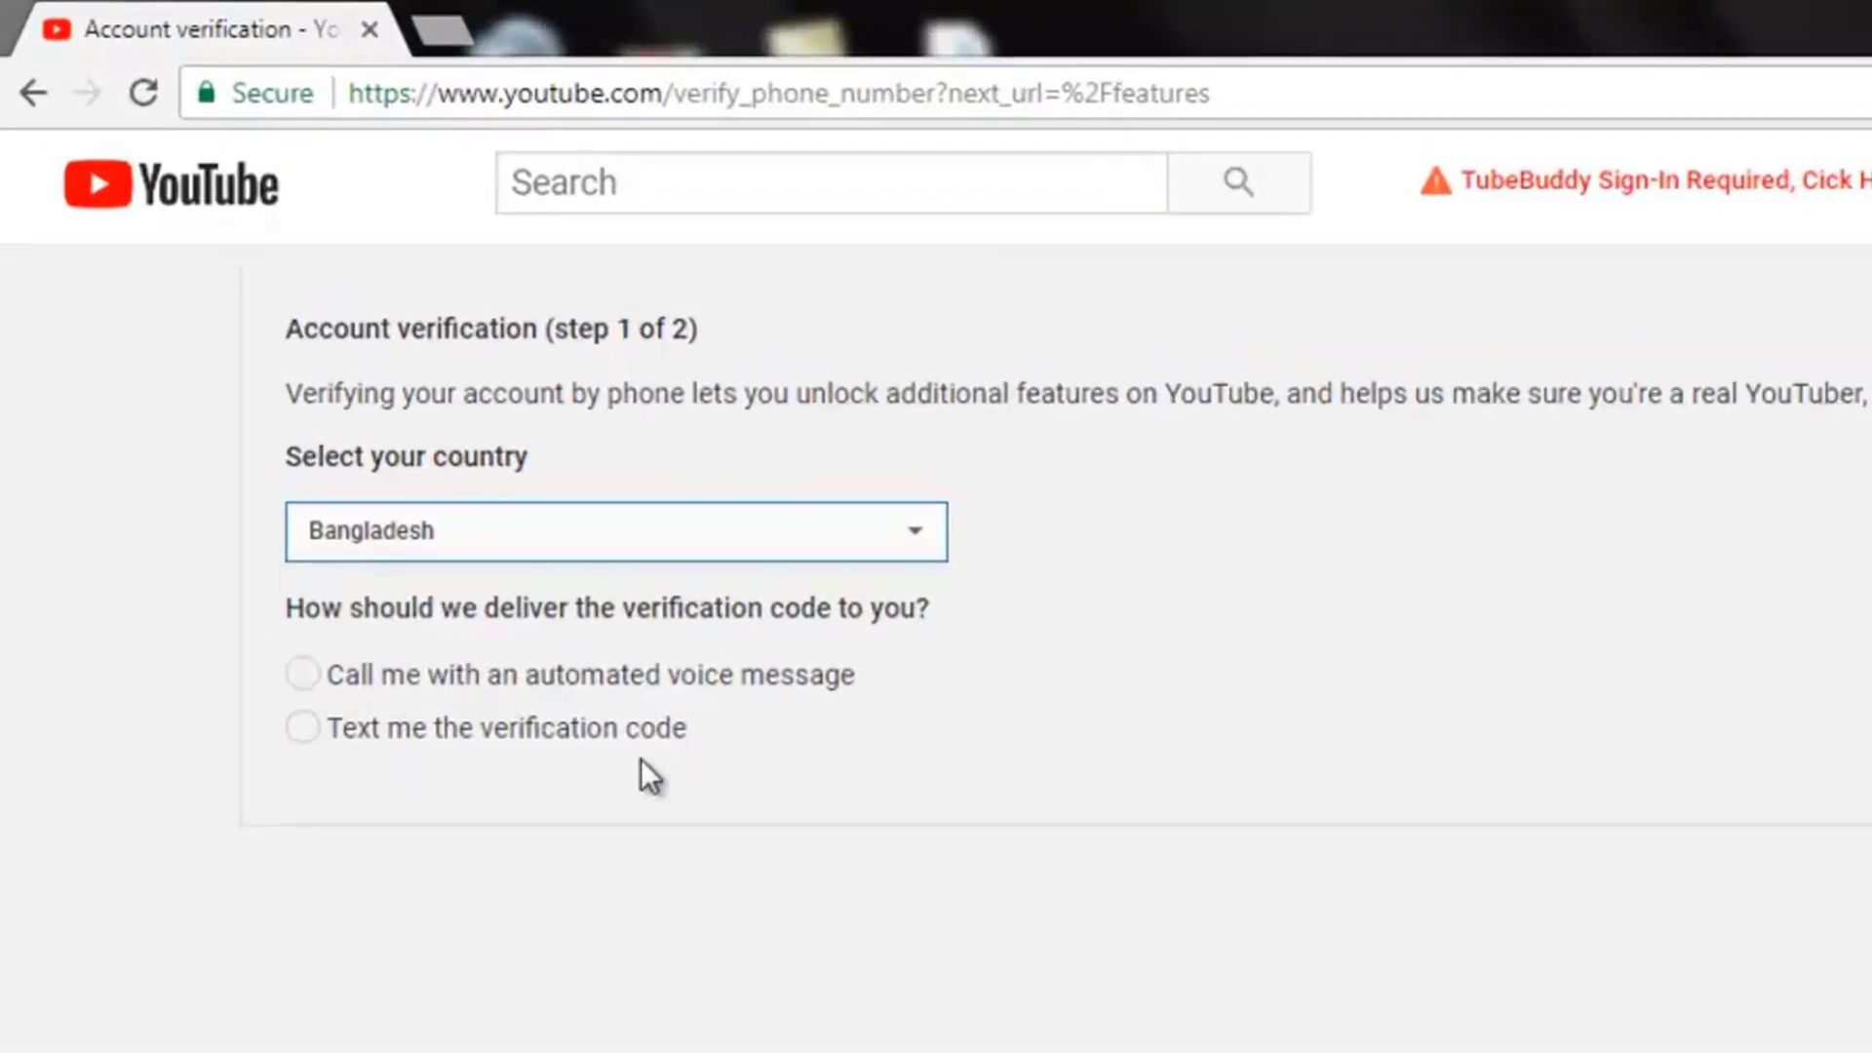
pyautogui.click(302, 733)
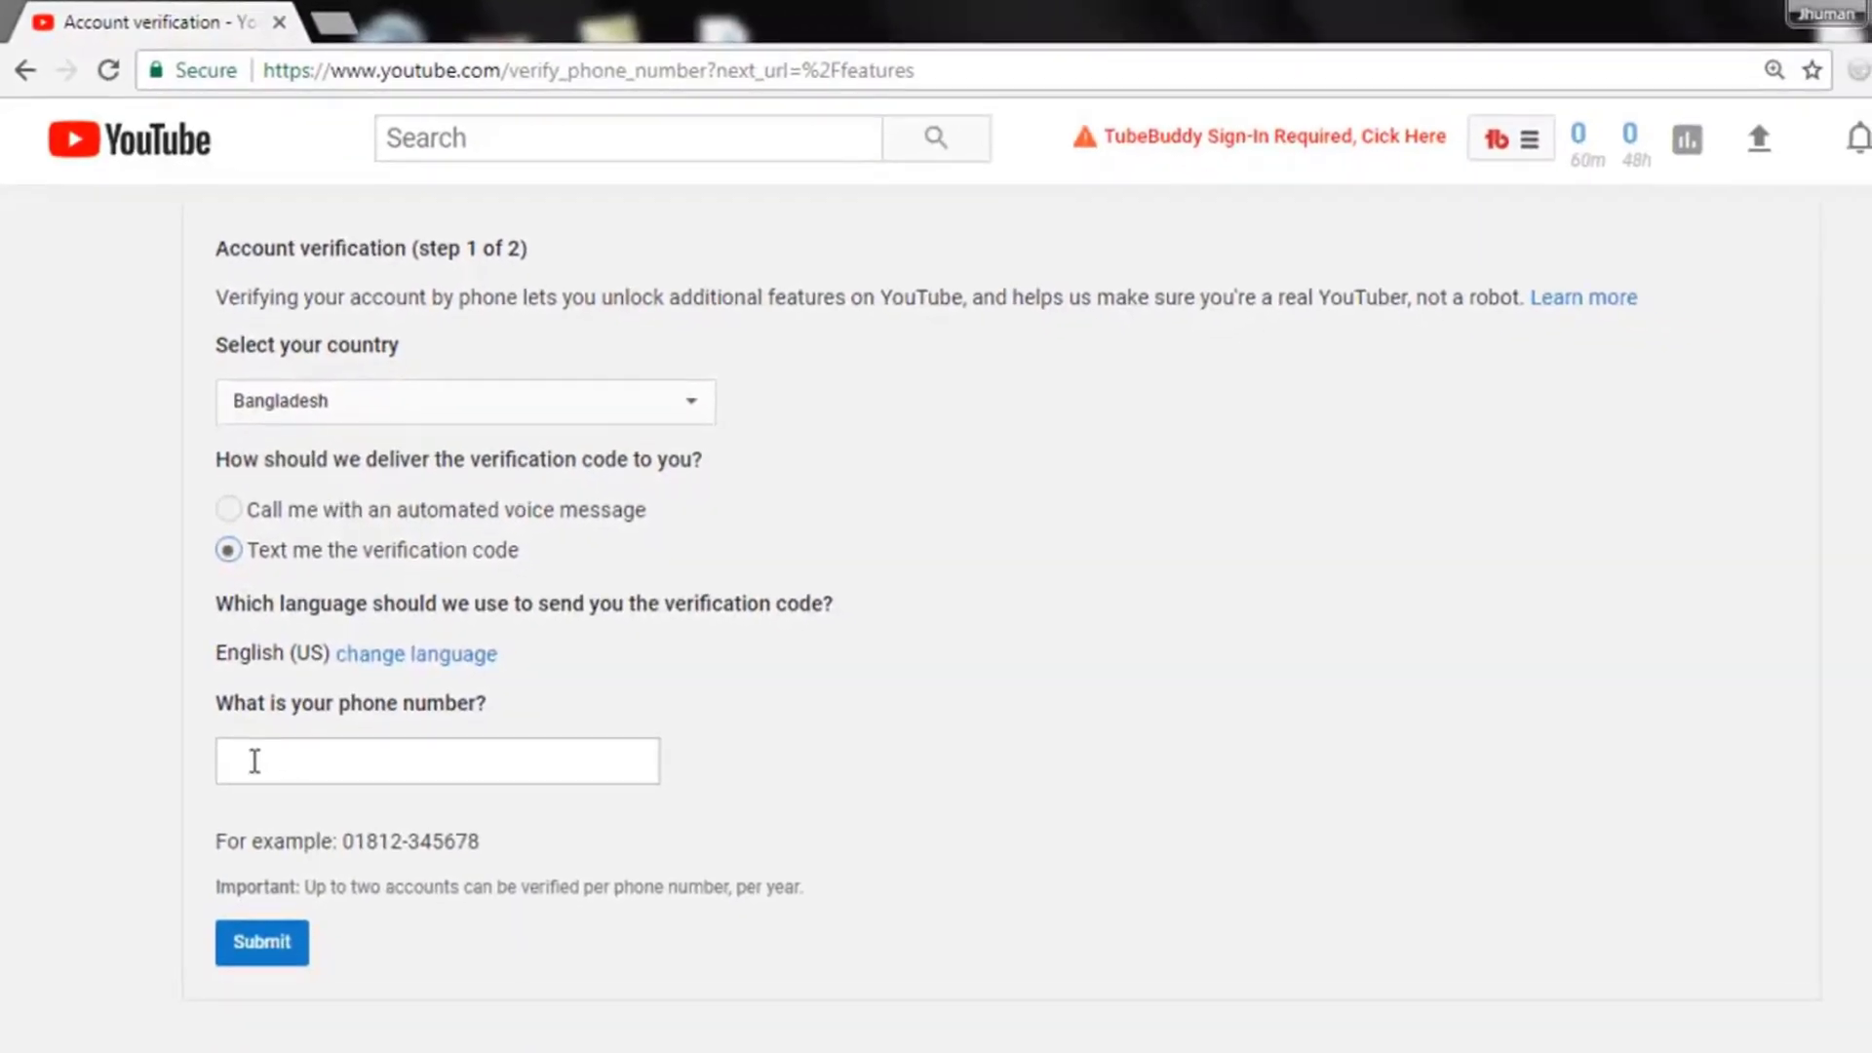
pyautogui.click(255, 761)
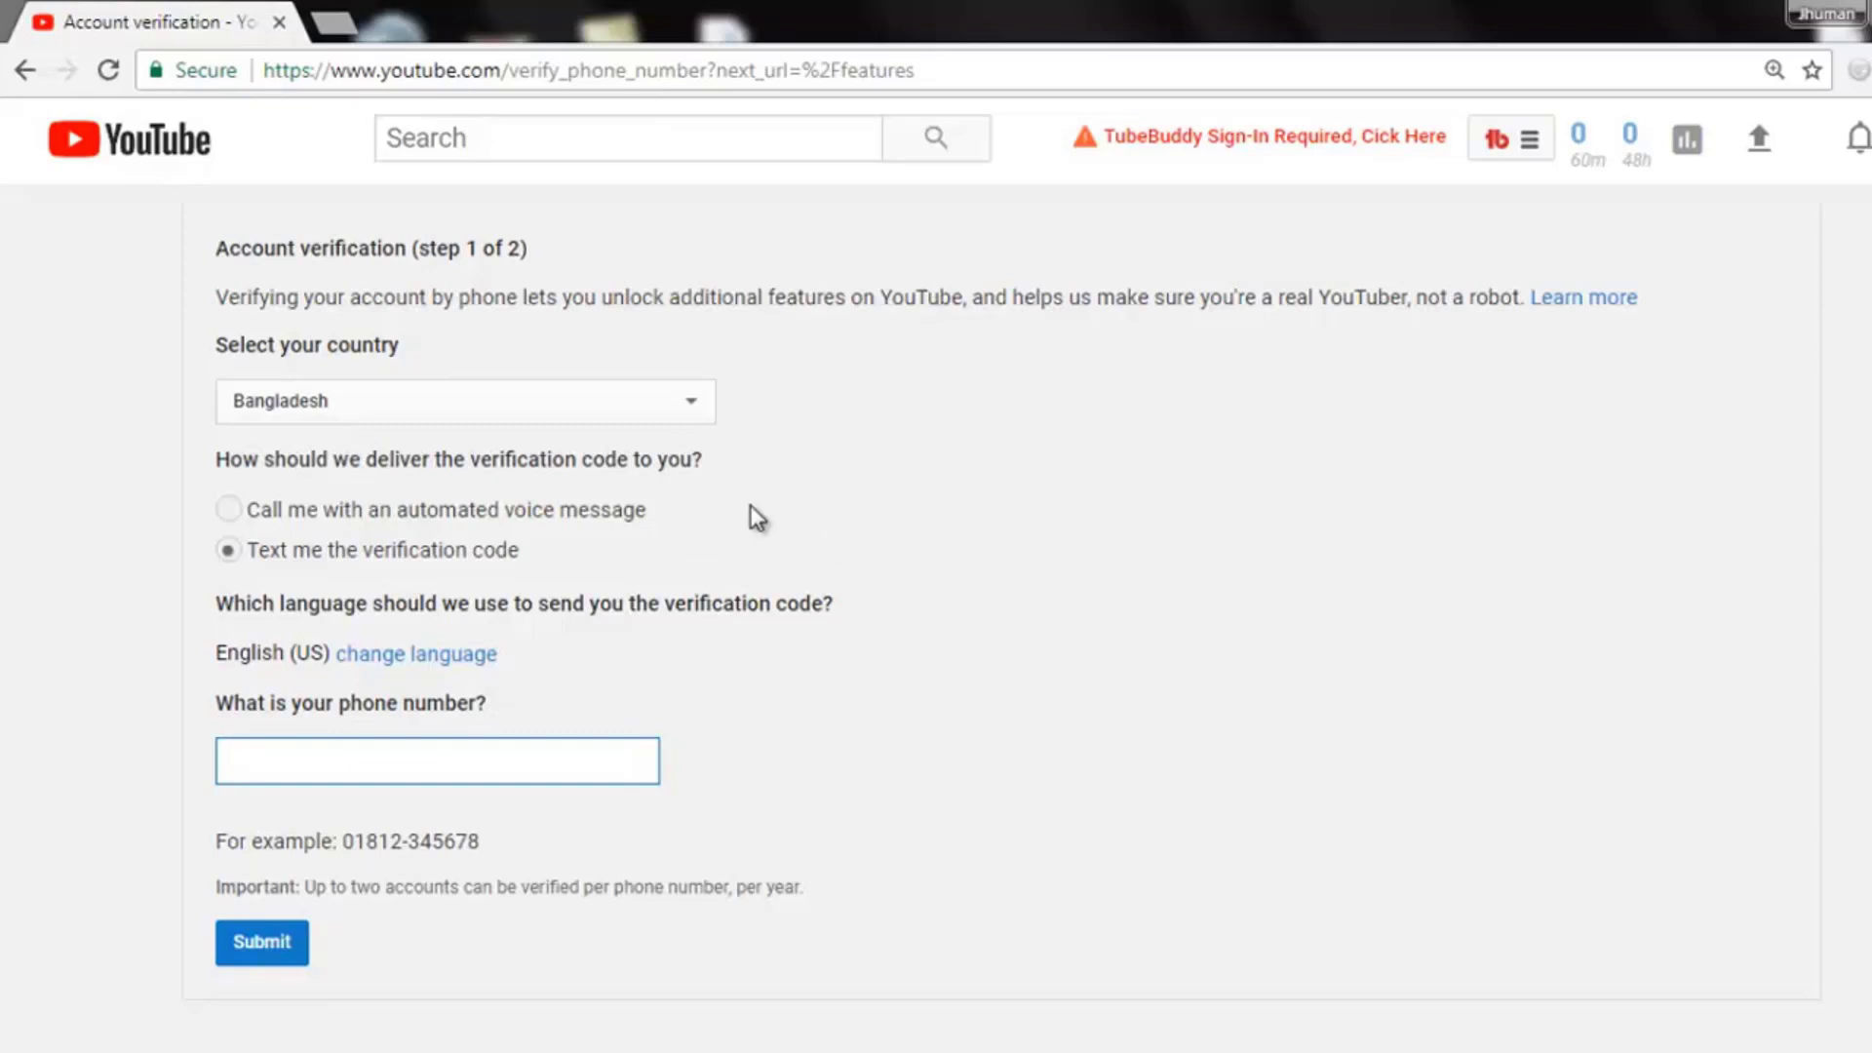
pyautogui.click(25, 70)
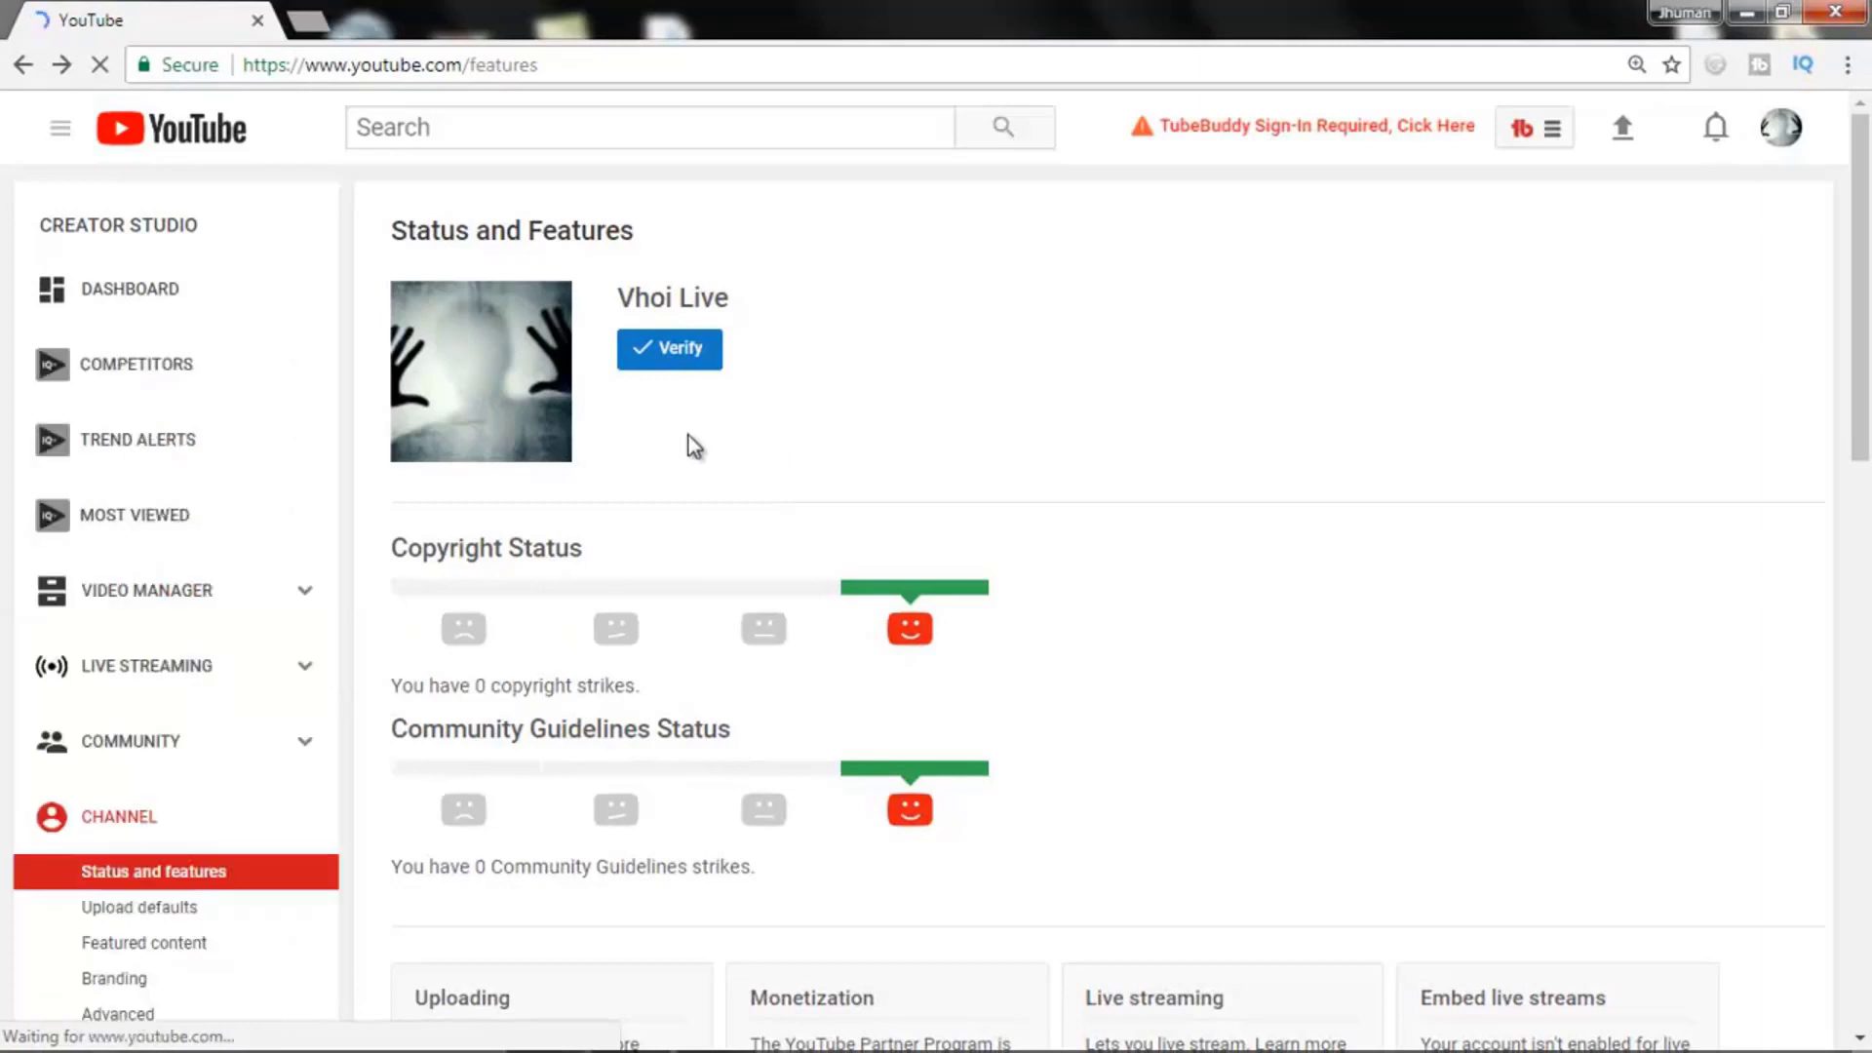
# Examine the status of the channel's features, from uploading, monetization and live streaming to custom thumbnails, custom URL and sponsorships
pyautogui.scroll(-1, 692, 444)
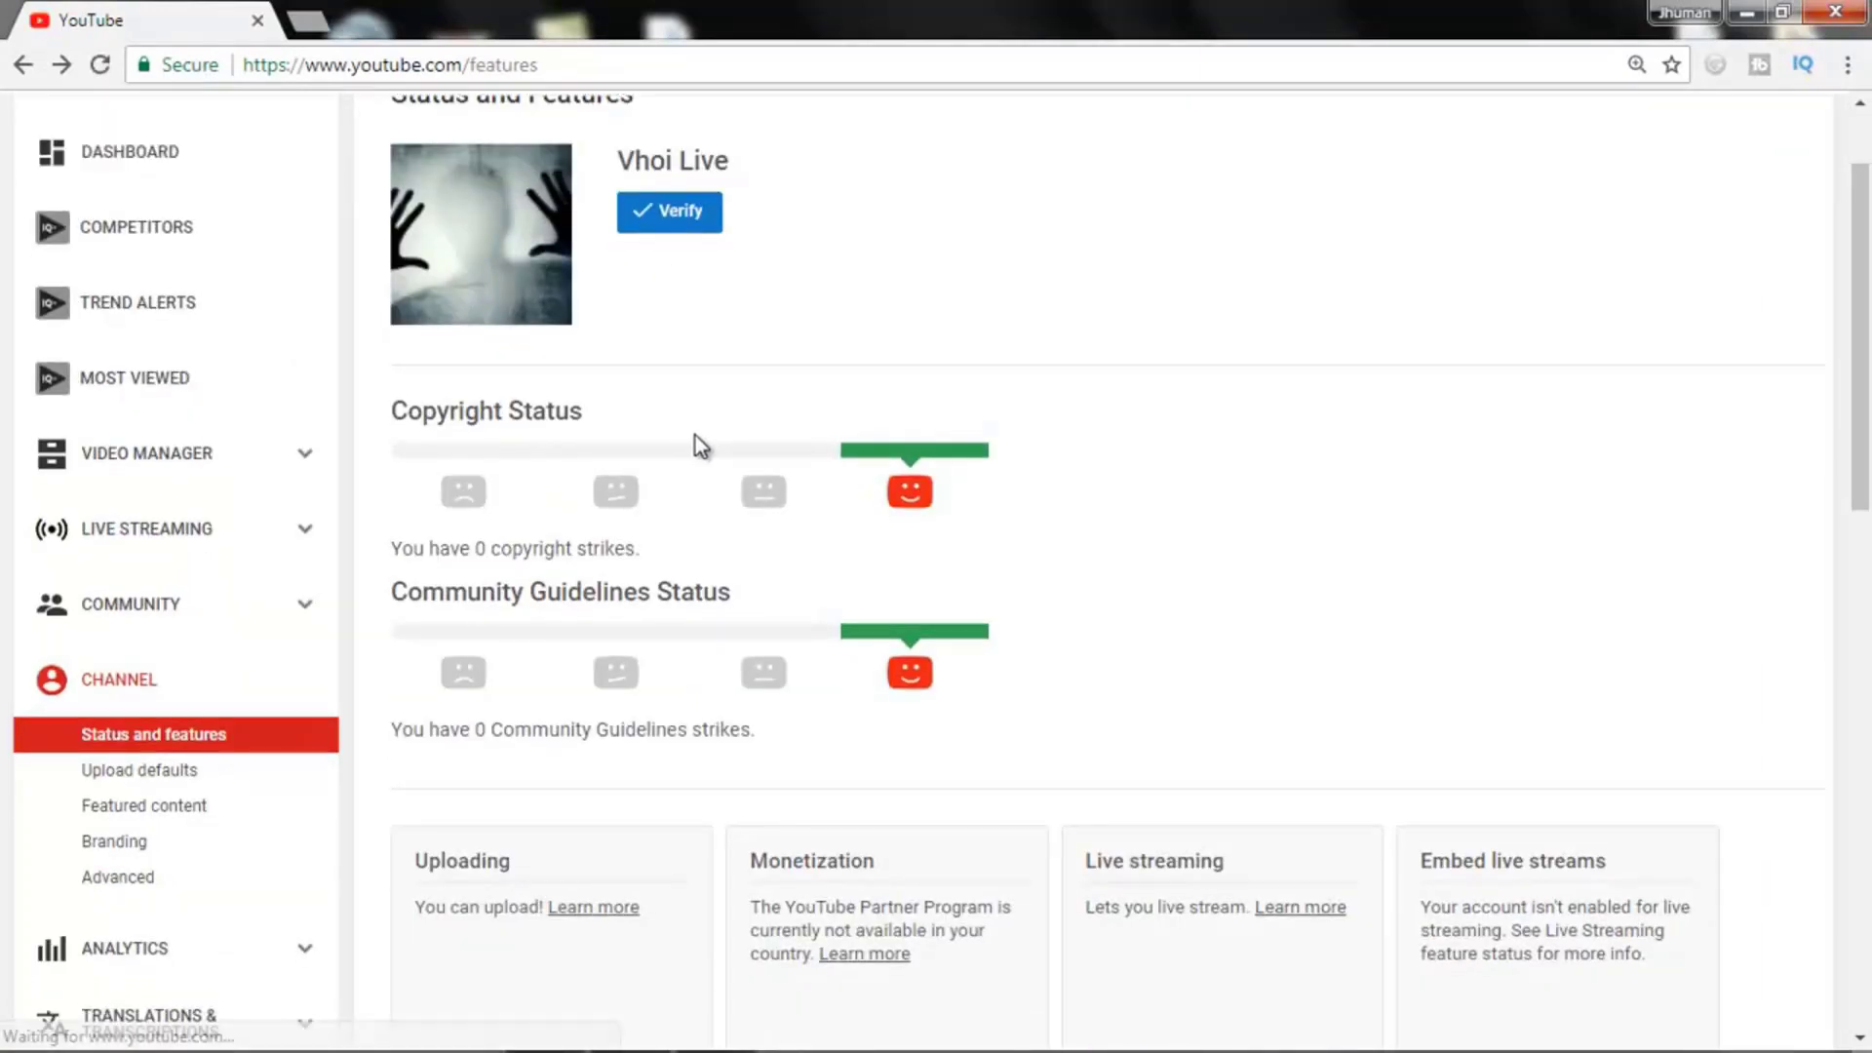
pyautogui.scroll(-3, 722, 447)
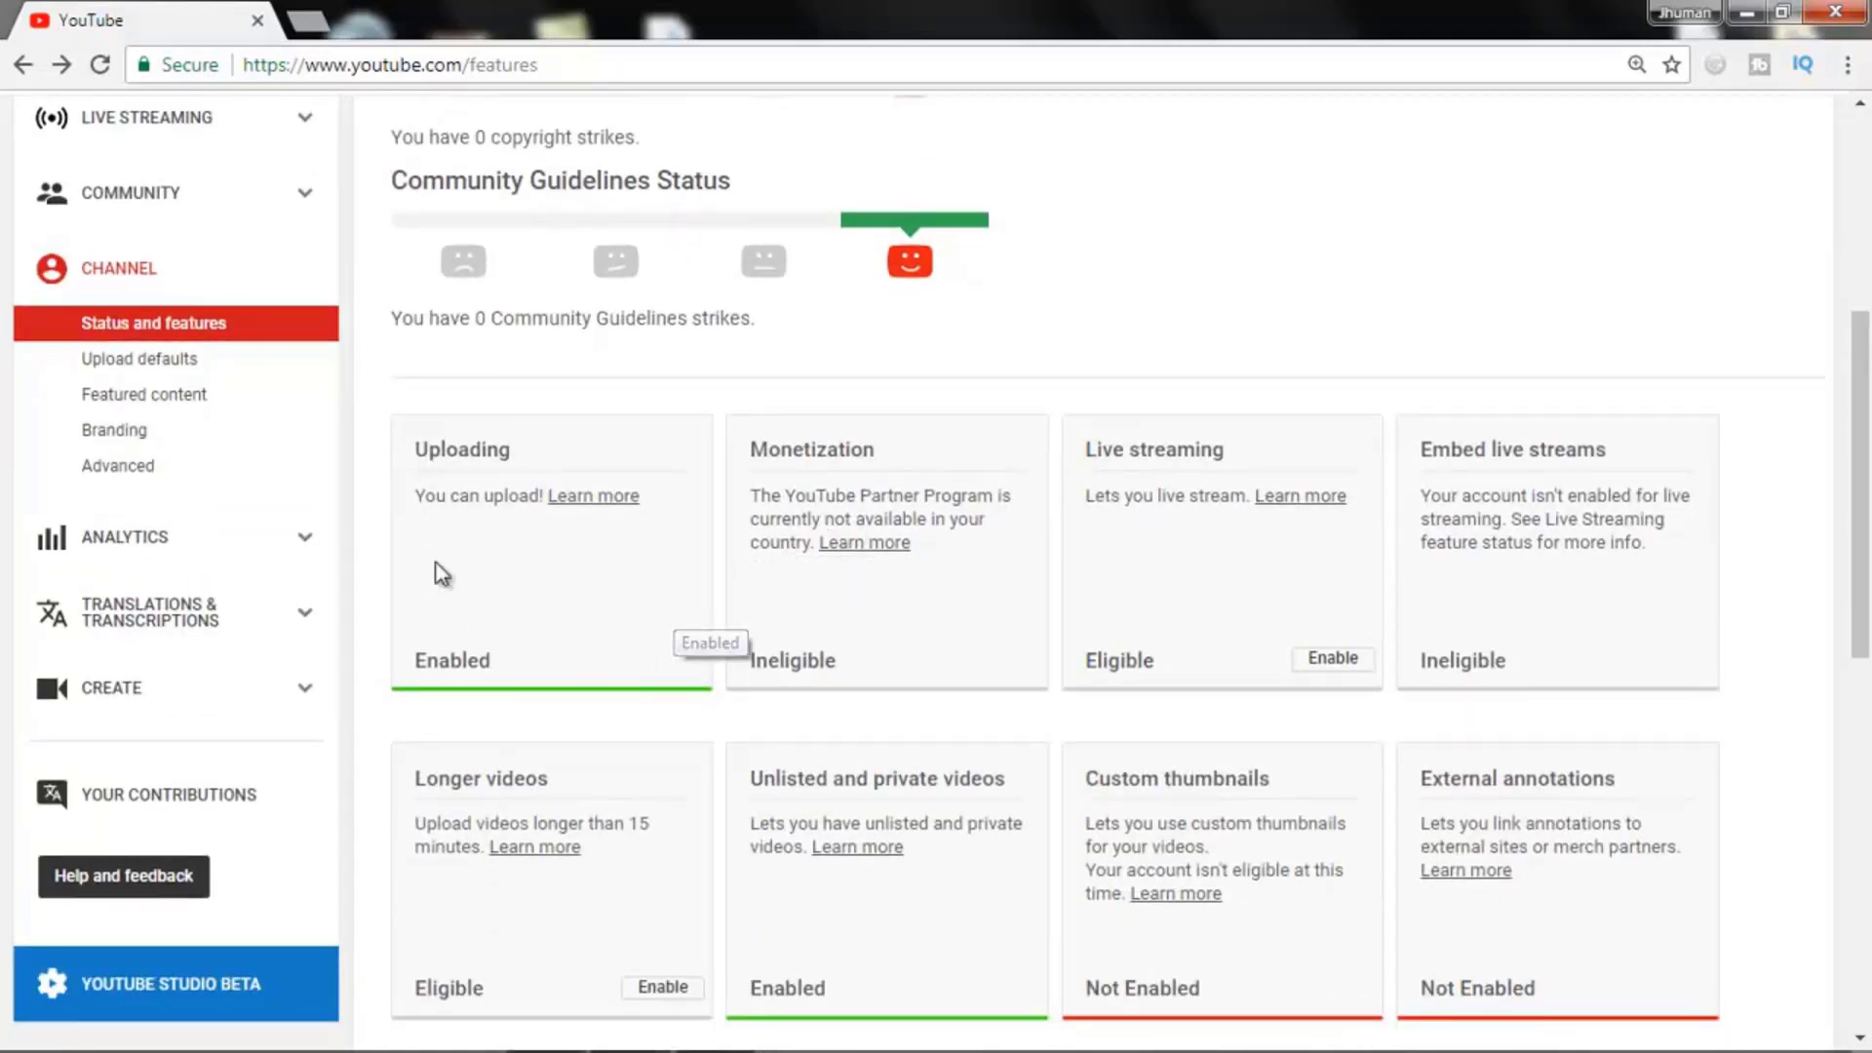
pyautogui.scroll(-1, 433, 571)
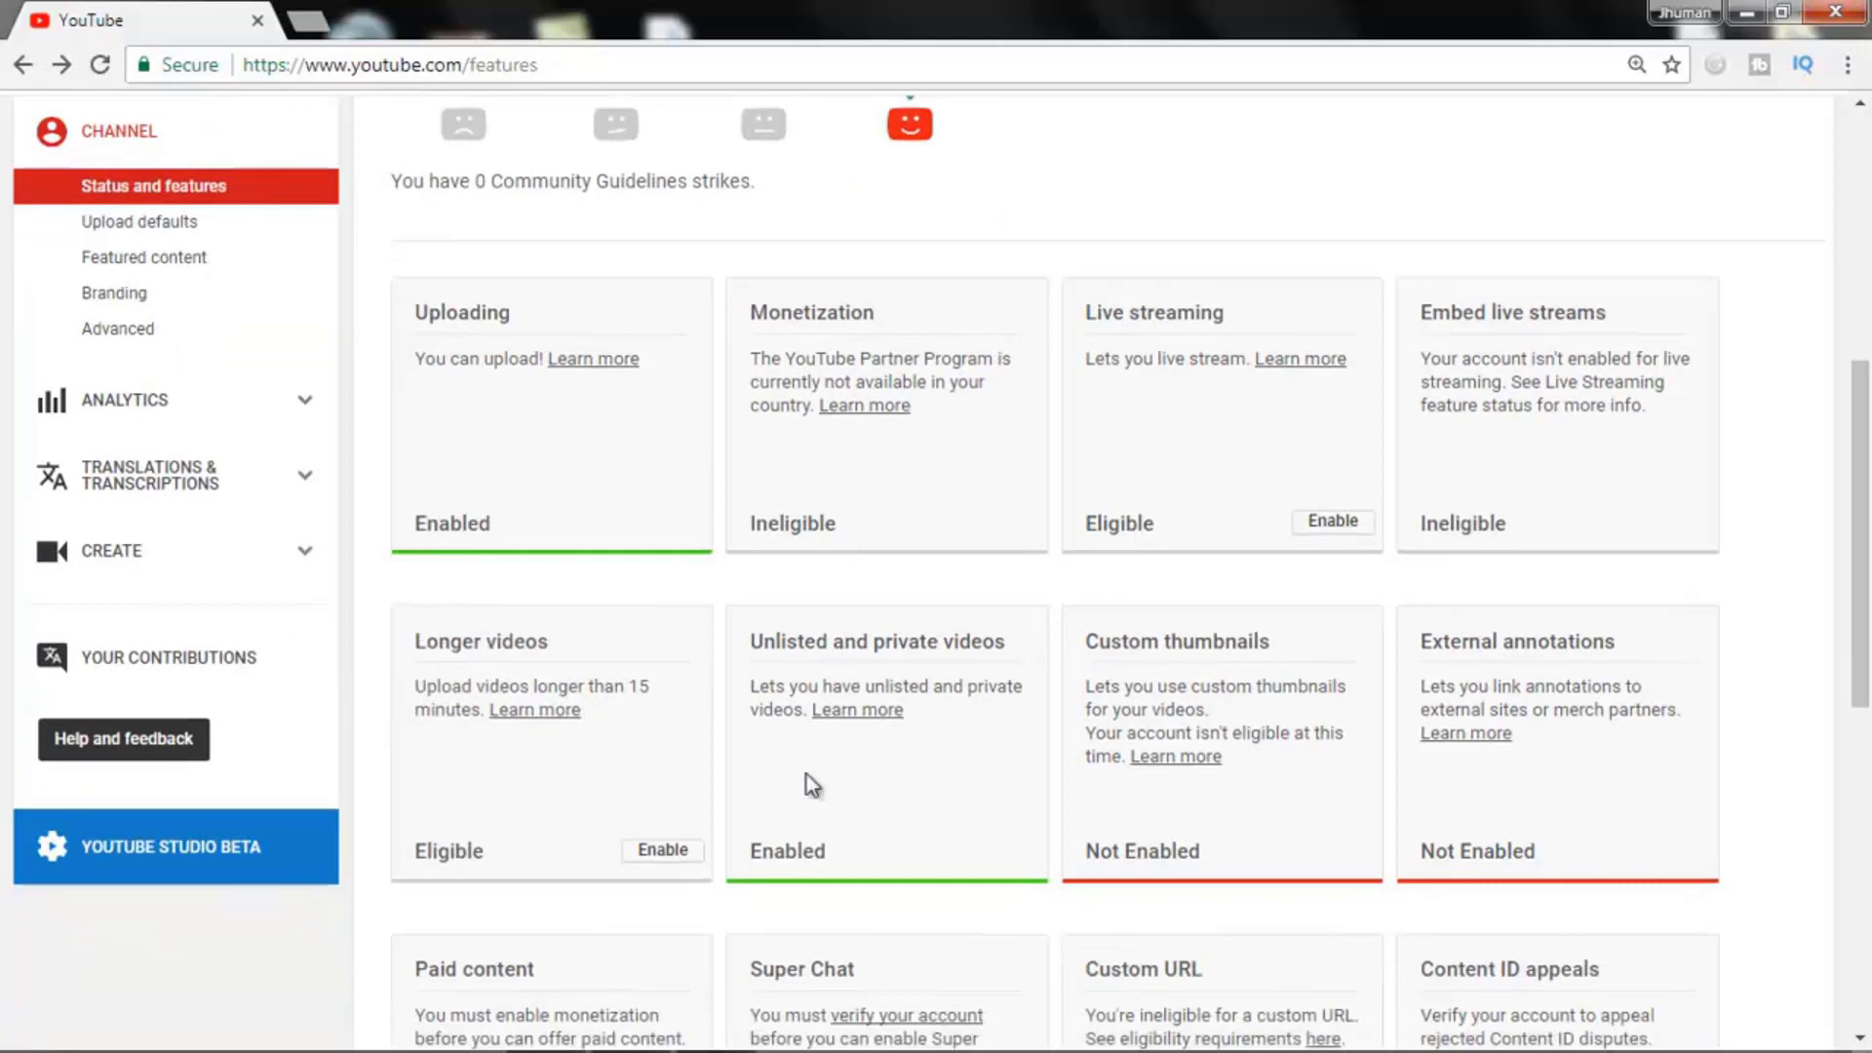
pyautogui.scroll(-1, 806, 774)
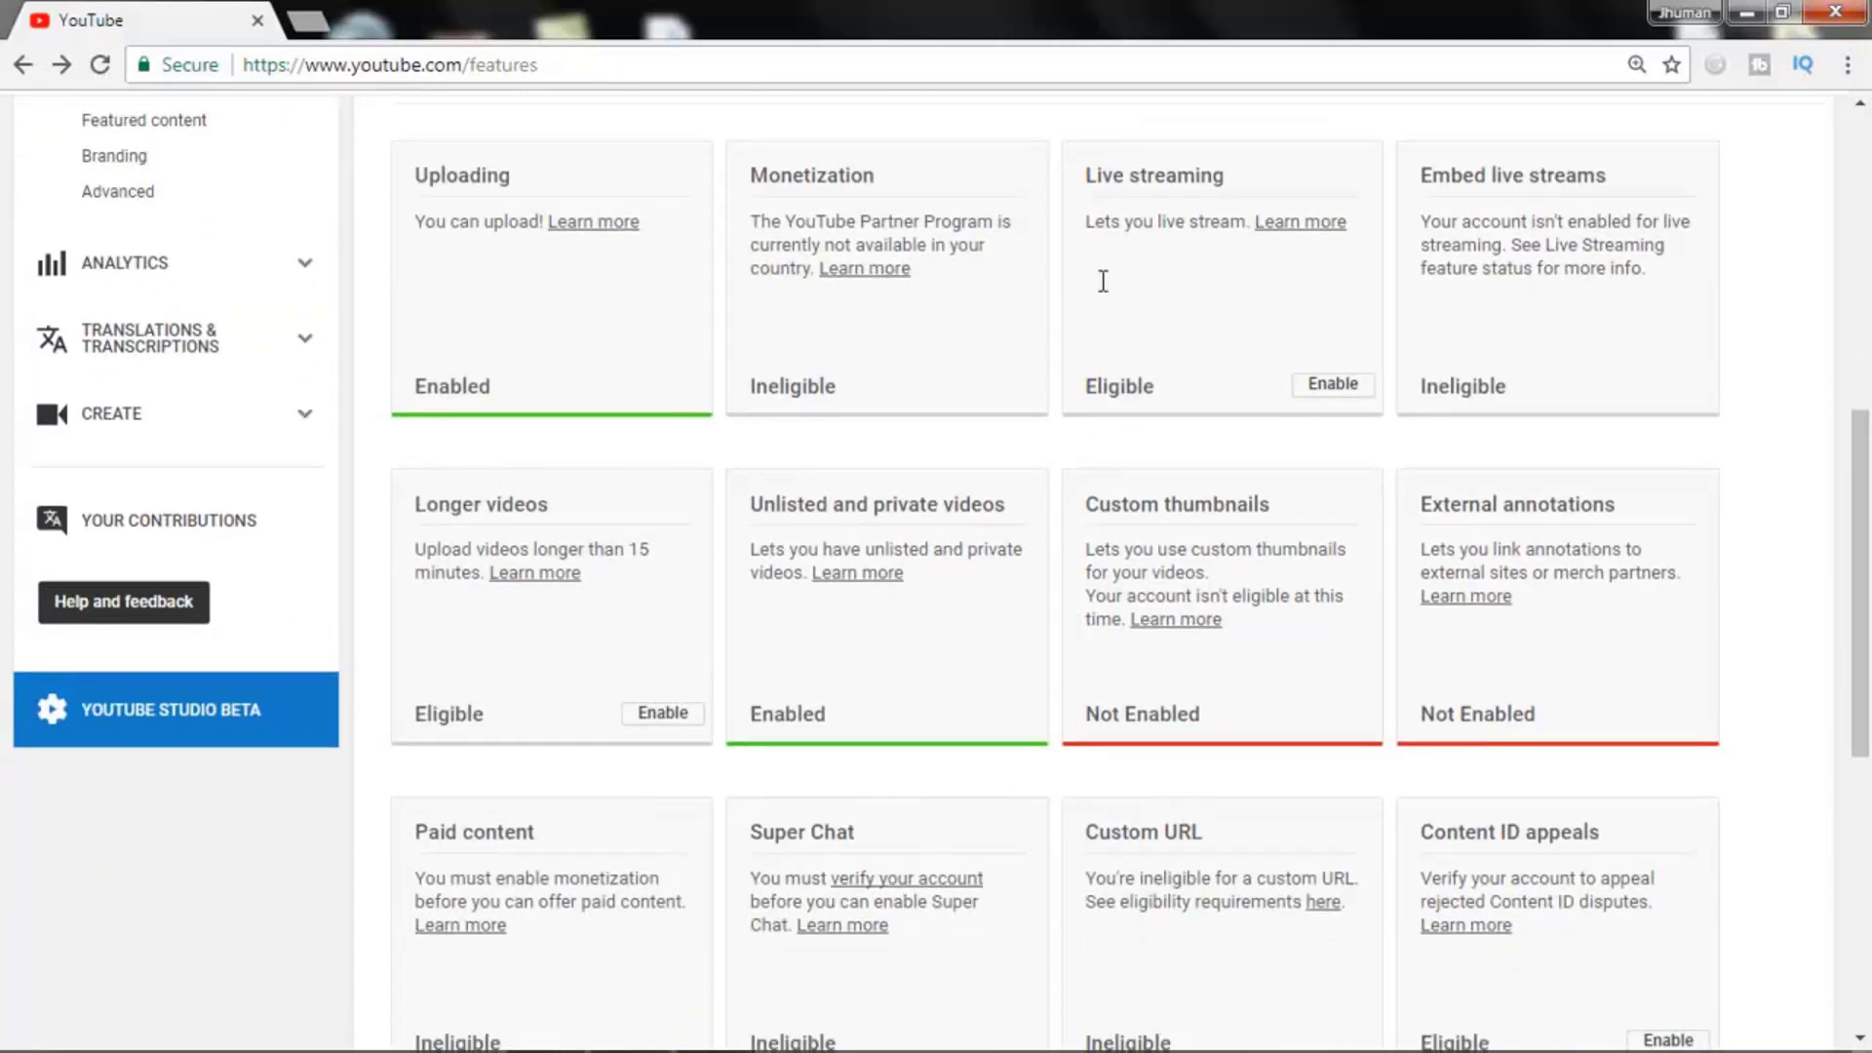
pyautogui.scroll(-1, 1180, 863)
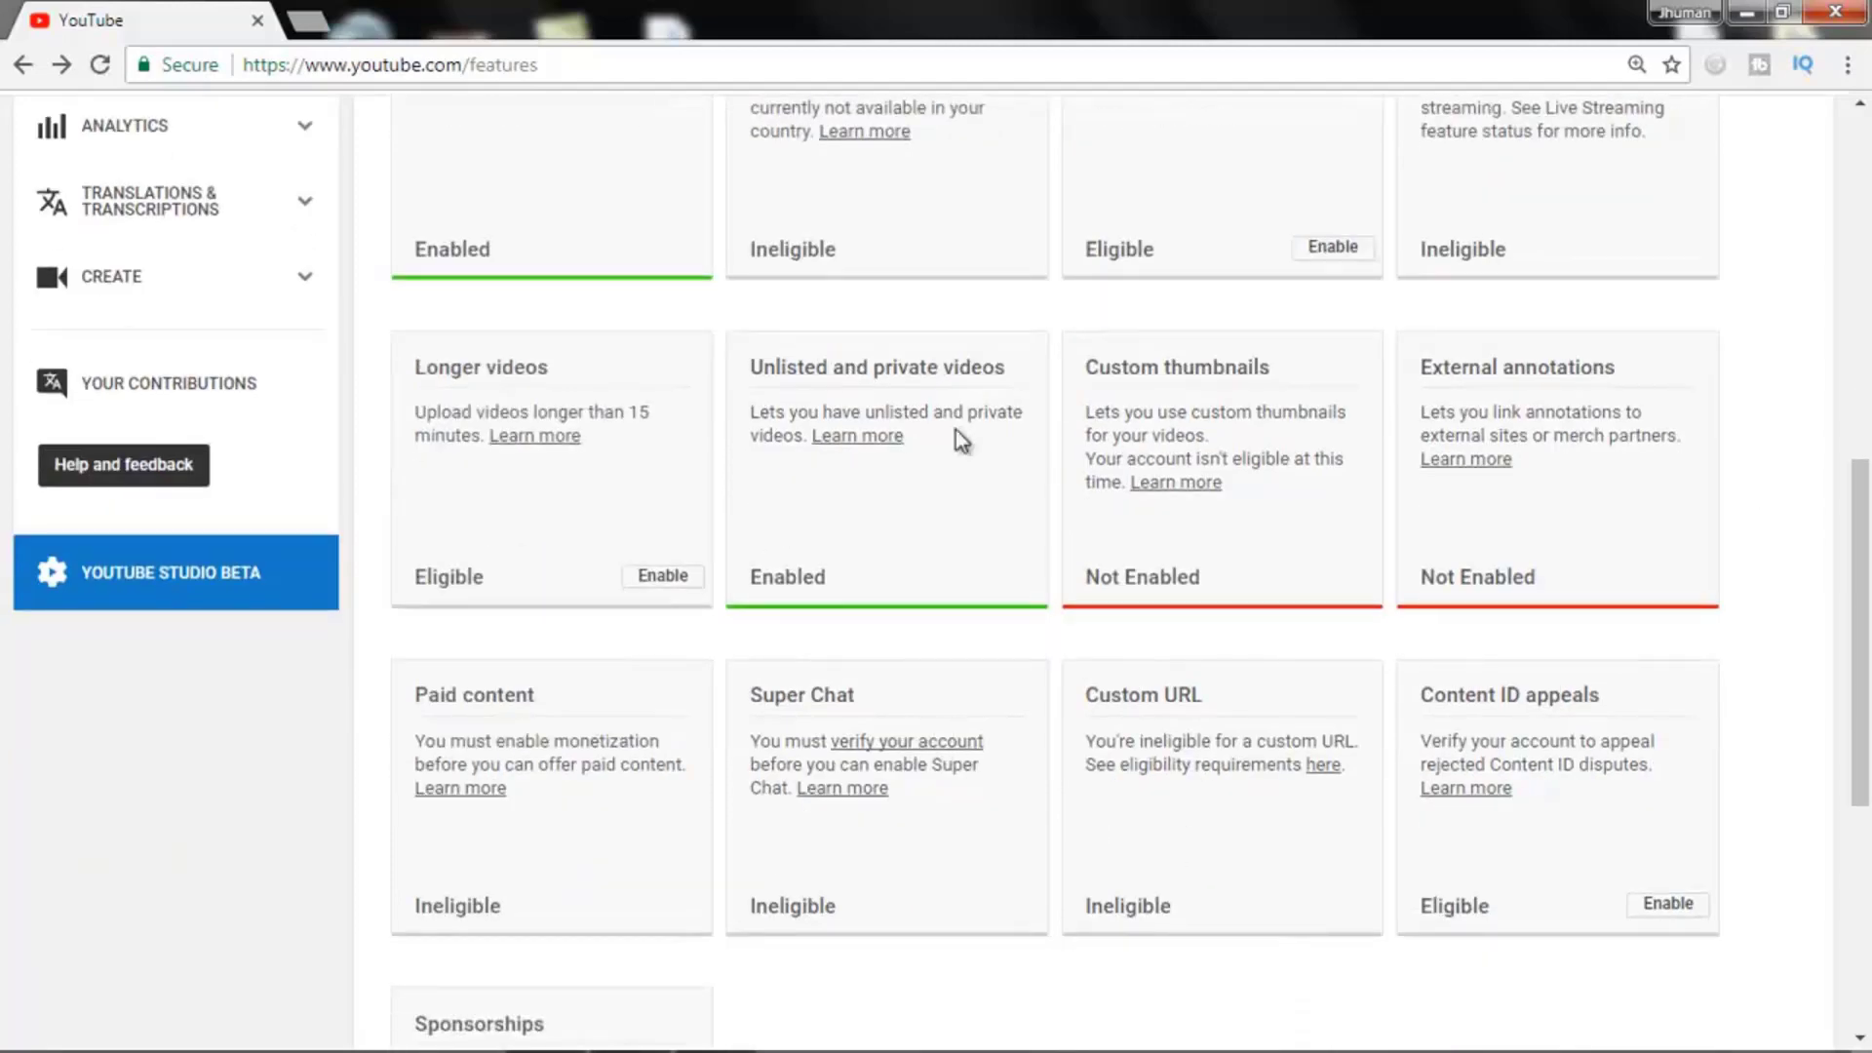
pyautogui.scroll(-2, 1068, 502)
pyautogui.scroll(3, 1080, 587)
pyautogui.scroll(3, 1049, 548)
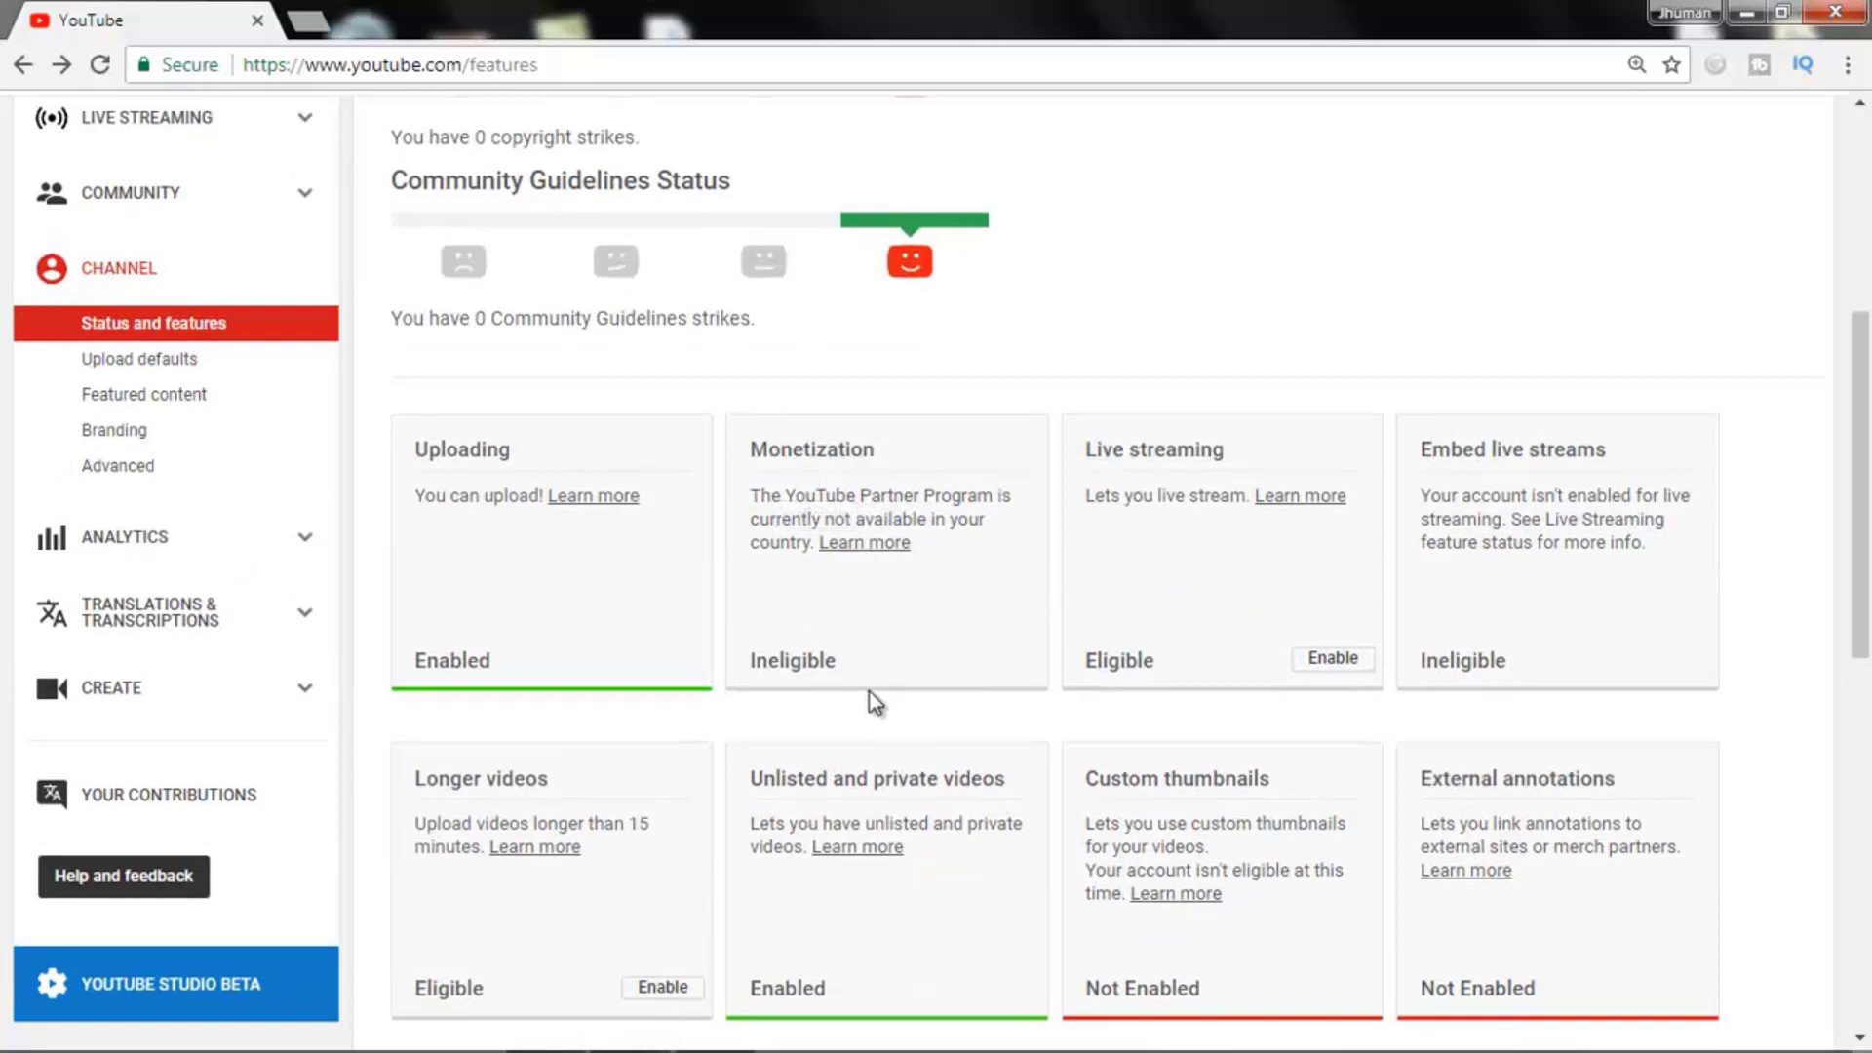
pyautogui.scroll(1, 869, 694)
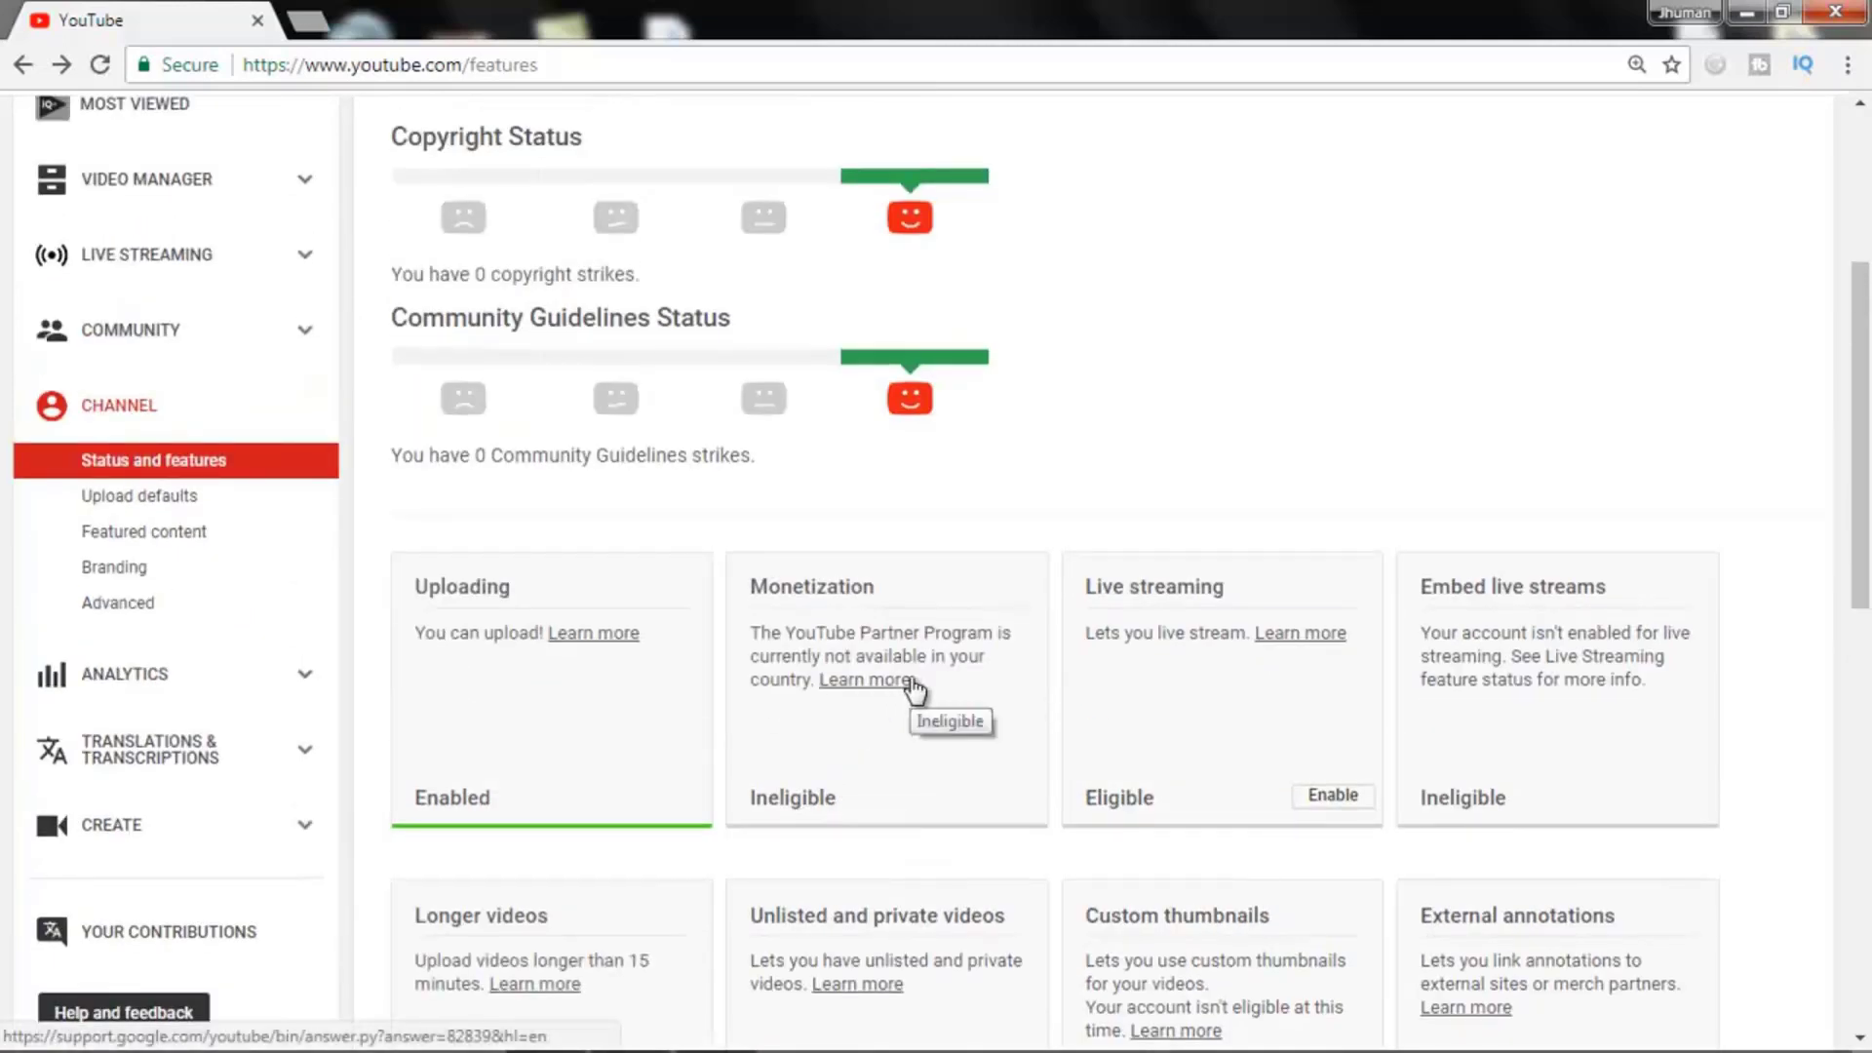